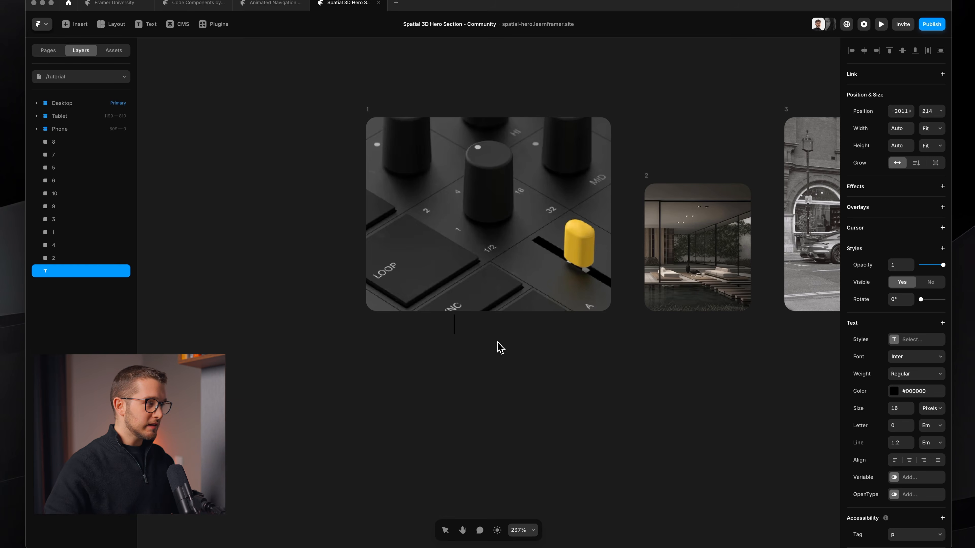
Step: Enter the caption text "Keyboards are cool" below the first image
text(Key)
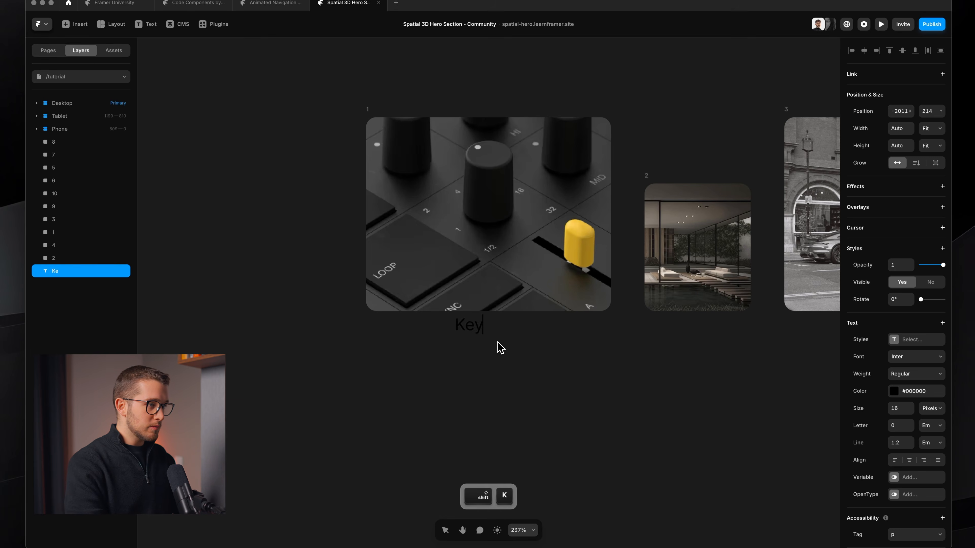
text(boarsds)
key(BackSpace)
key(BackSpace)
key(BackSpace)
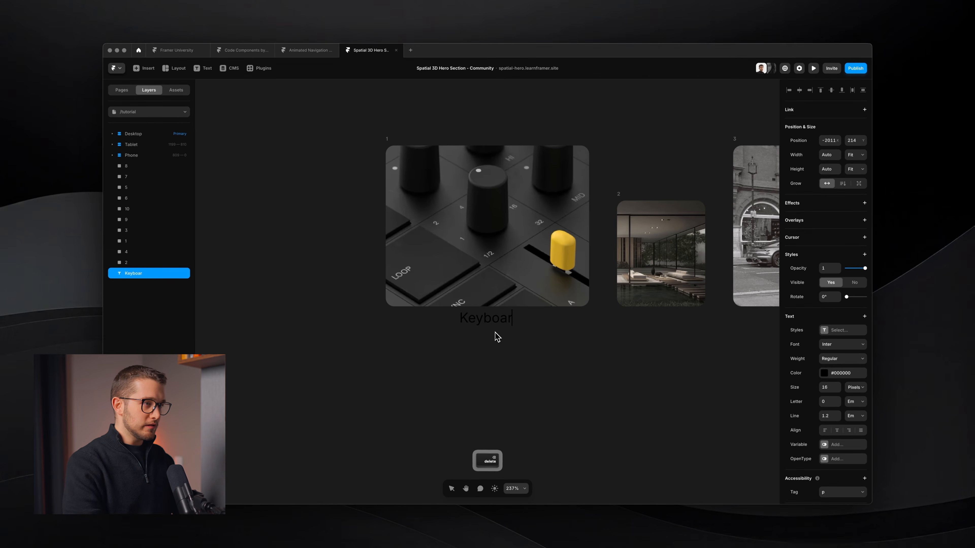
key(alt+BackSpace)
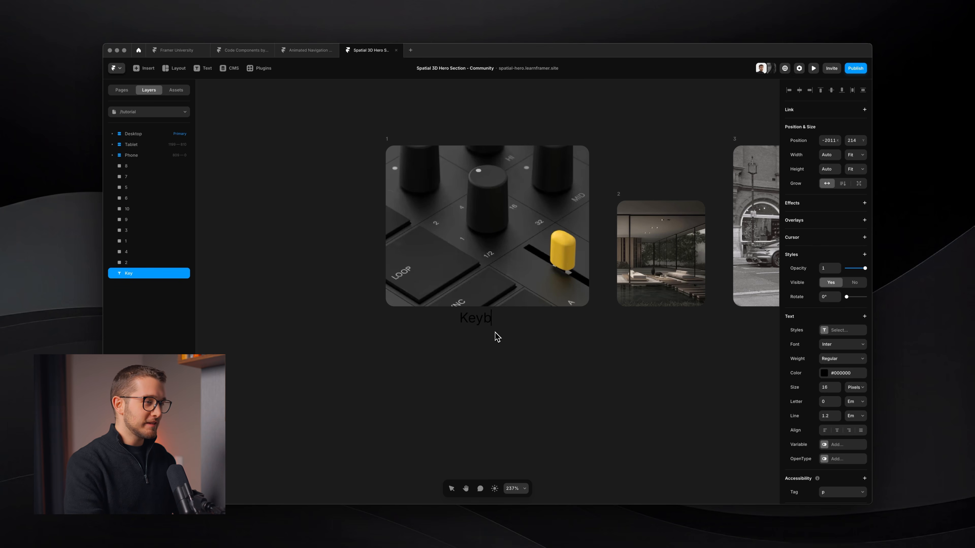
text(Keyboards are co)
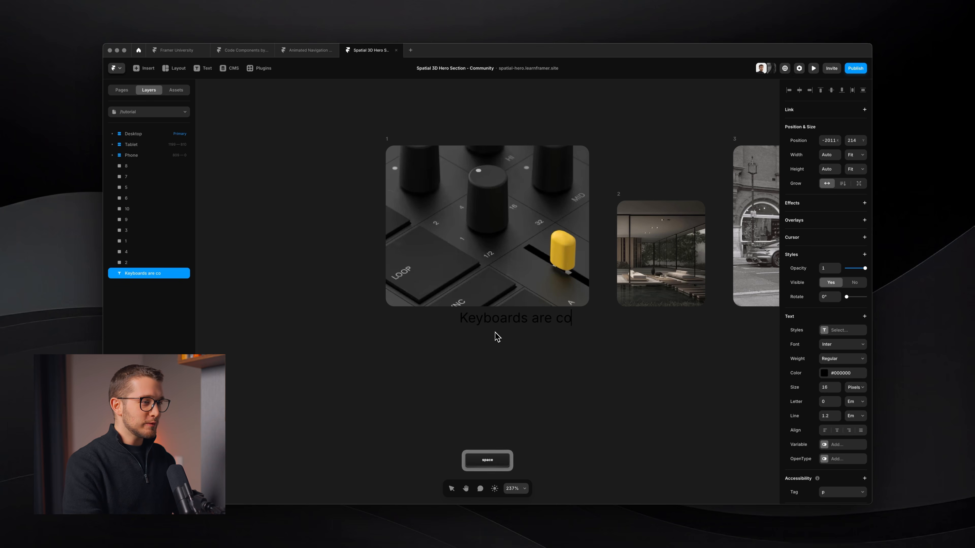
text(ol)
key(Escape)
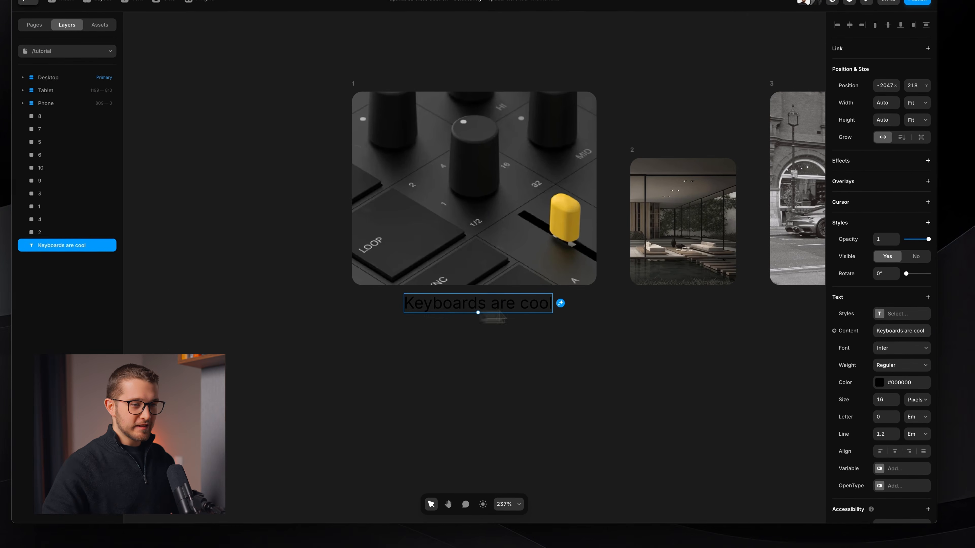
Step: Style the caption with color #FFFFFF, size 12 px and Medium weight, and center it under the image
click(879, 382)
drag(740, 302, 649, 233)
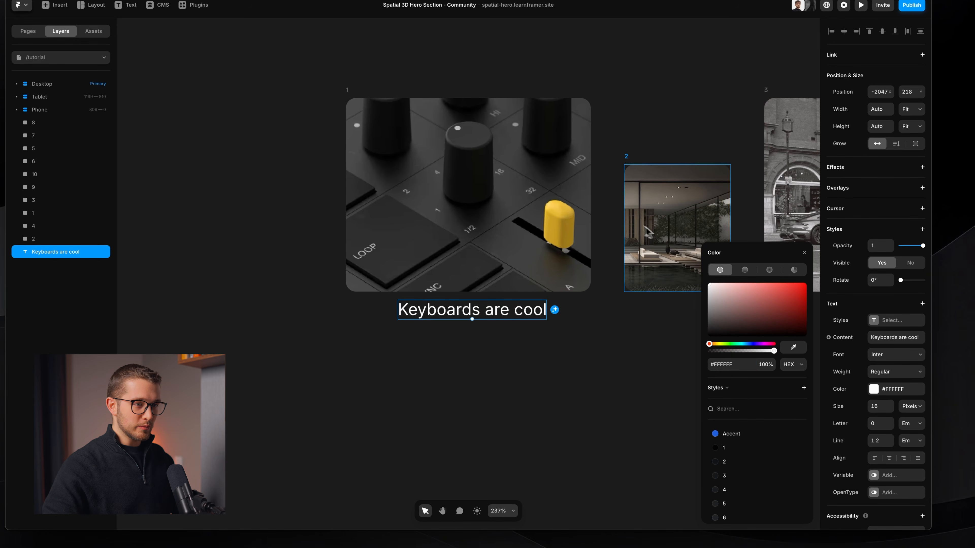
key(Down)
key(Down)
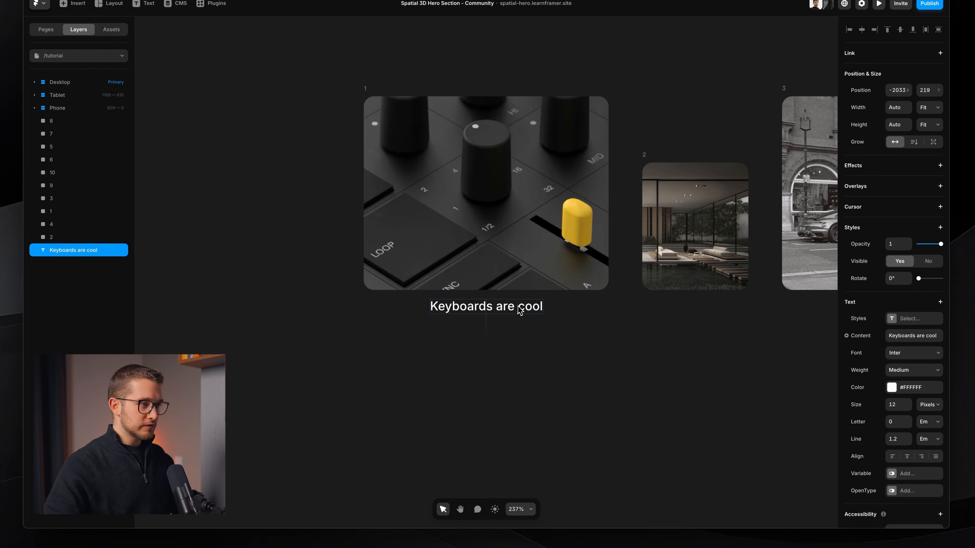
drag(502, 313, 498, 313)
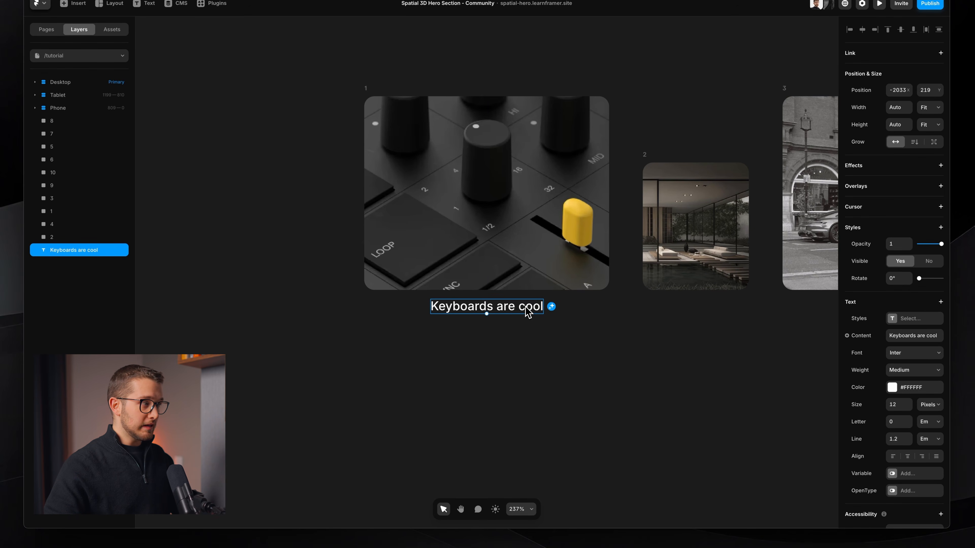
Step: Wrap image 1 and its caption together in a vertical stack
shift+click(471, 183)
click(481, 322)
super+click(483, 303)
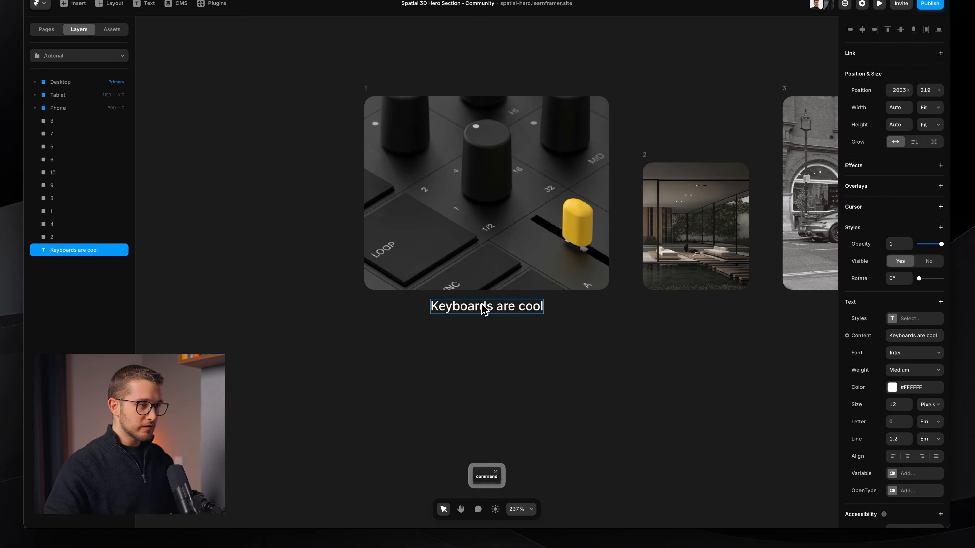
shift+click(510, 257)
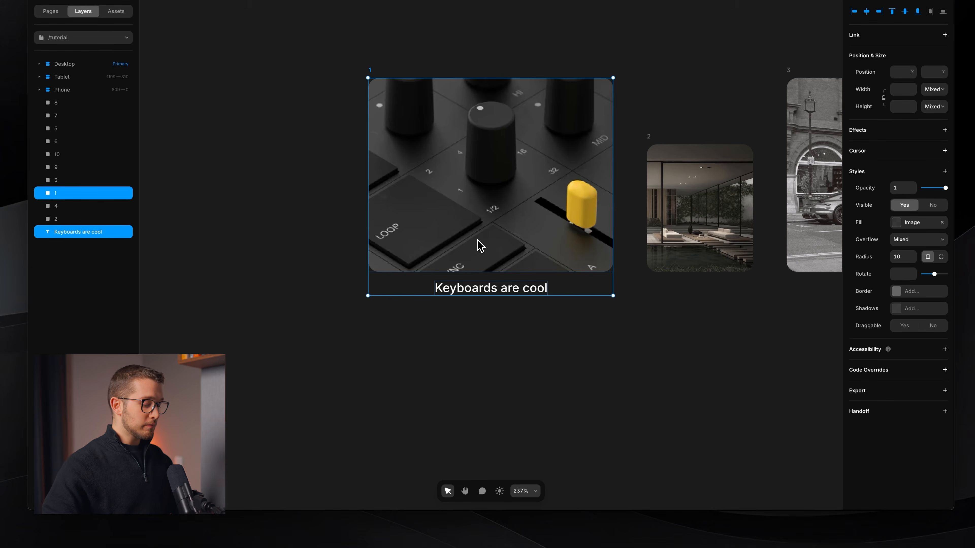
key(super+Return)
key(alt)
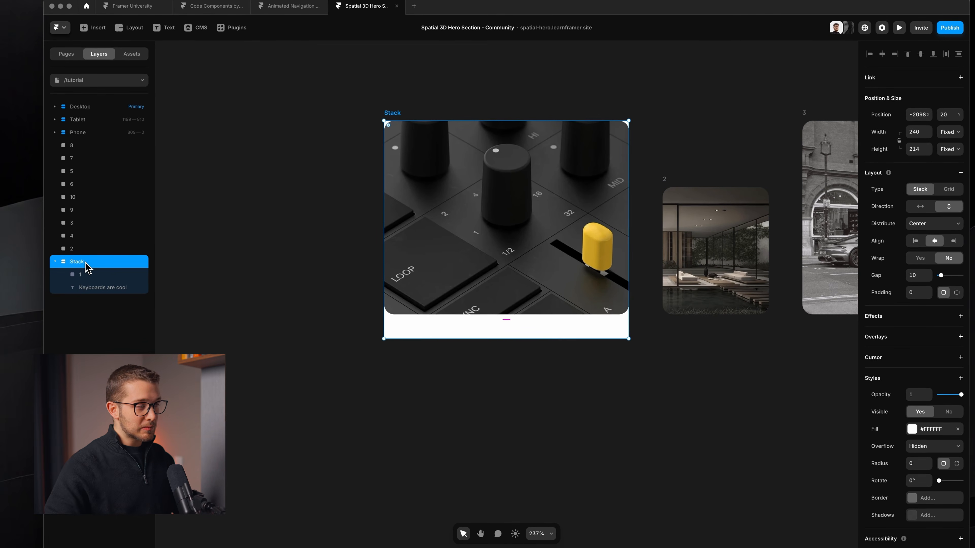
Step: Rename the new stack to "Image" and remove its white fill
click(87, 274)
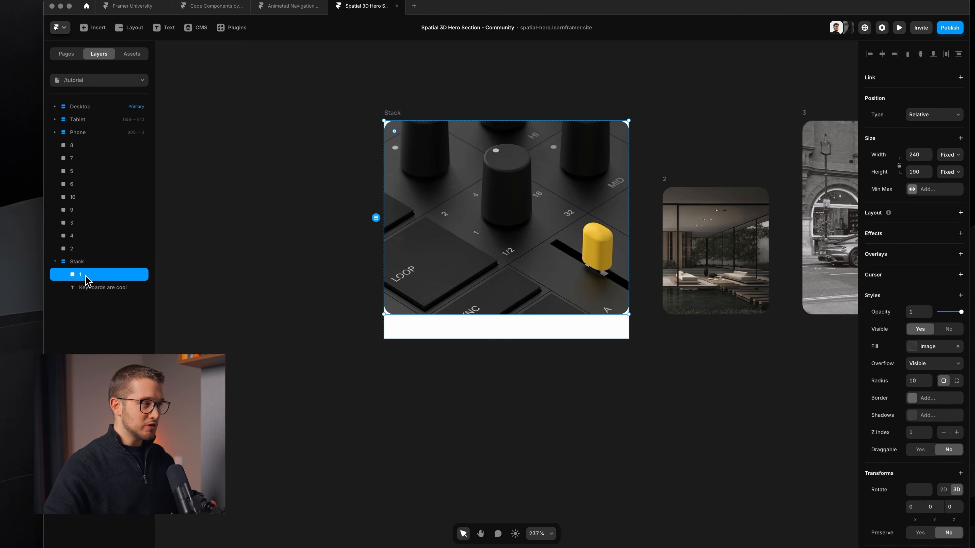
click(88, 294)
double_click(99, 262)
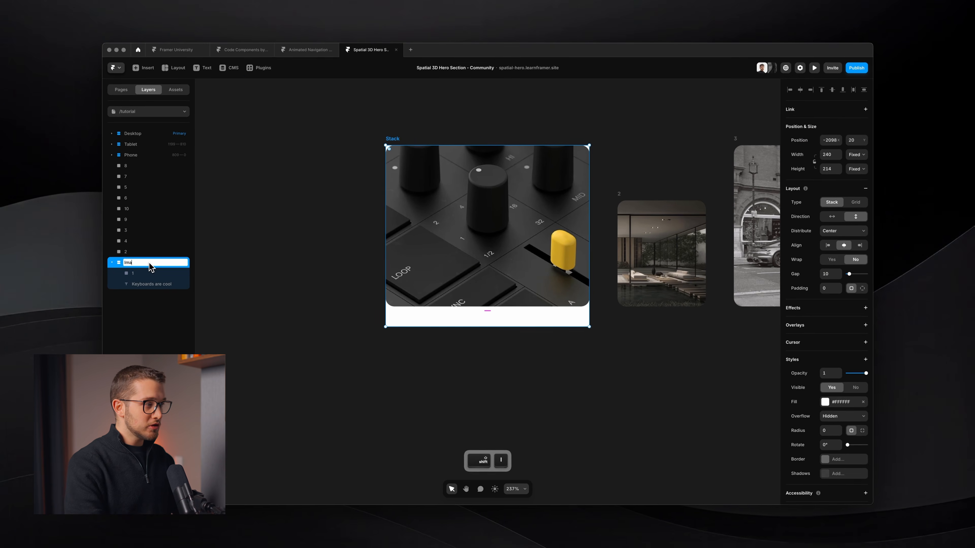
key(Return)
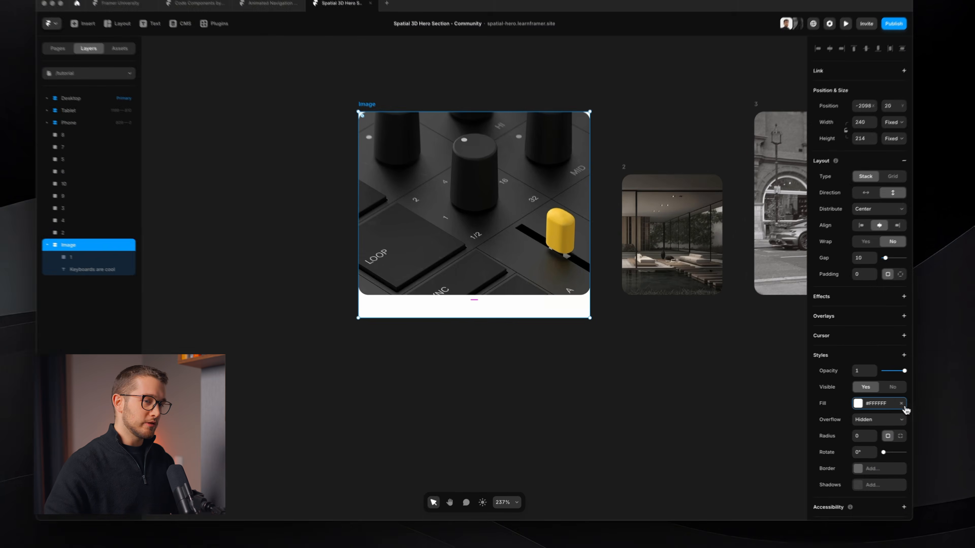
click(863, 402)
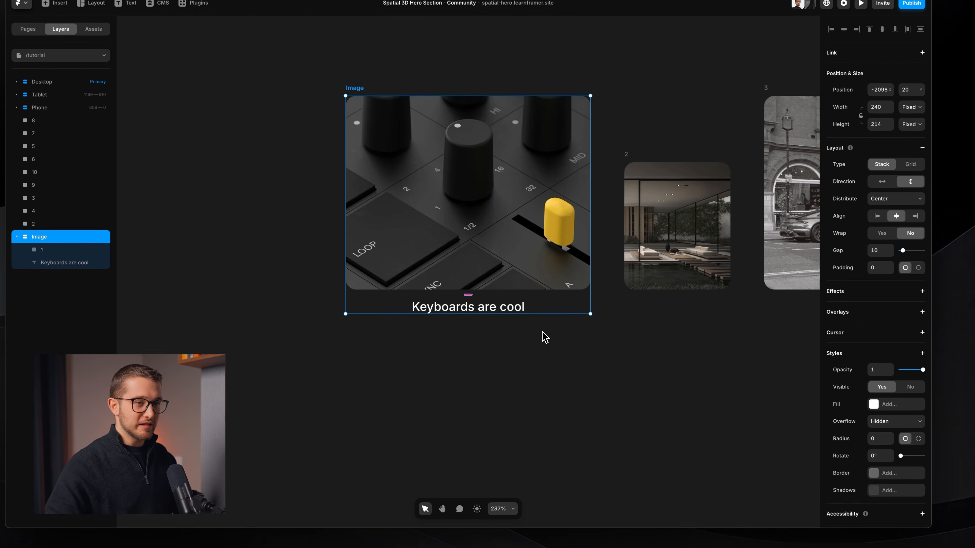
Step: Set the gap of the Image stack to 30
click(881, 251)
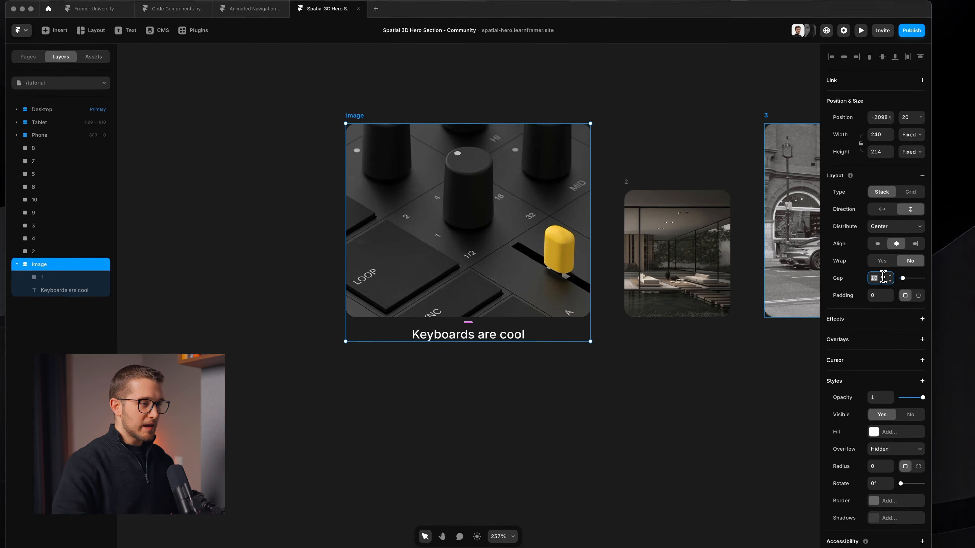
key(shift+Up)
key(shift+Up)
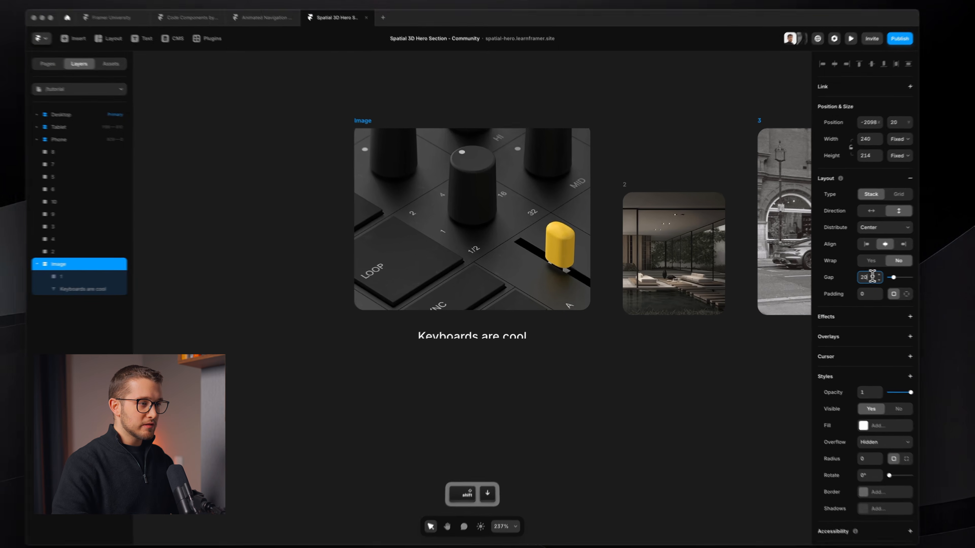
key(shift+Up)
key(shift+Down)
key(shift+Down)
key(shift+Down)
key(shift+Up)
key(shift+Up)
key(shift+Up)
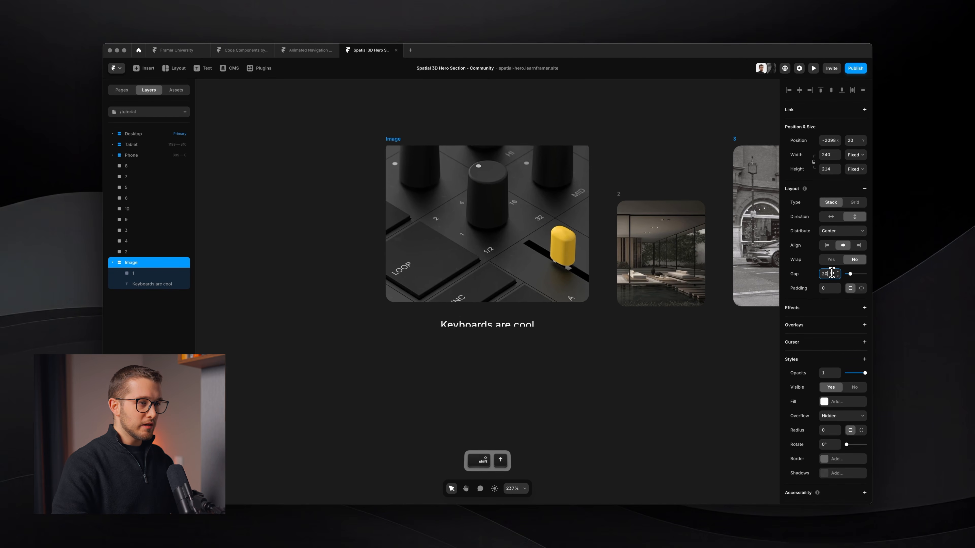
key(shift+Down)
key(shift+Down)
key(shift+Down)
key(shift+Up)
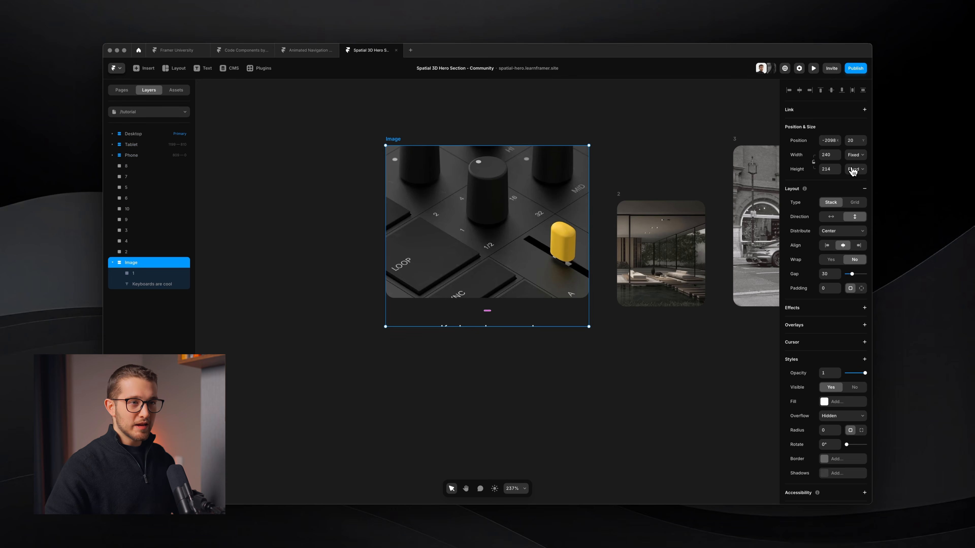
Step: Set both the height and width of the Image stack to Fit Content
click(853, 170)
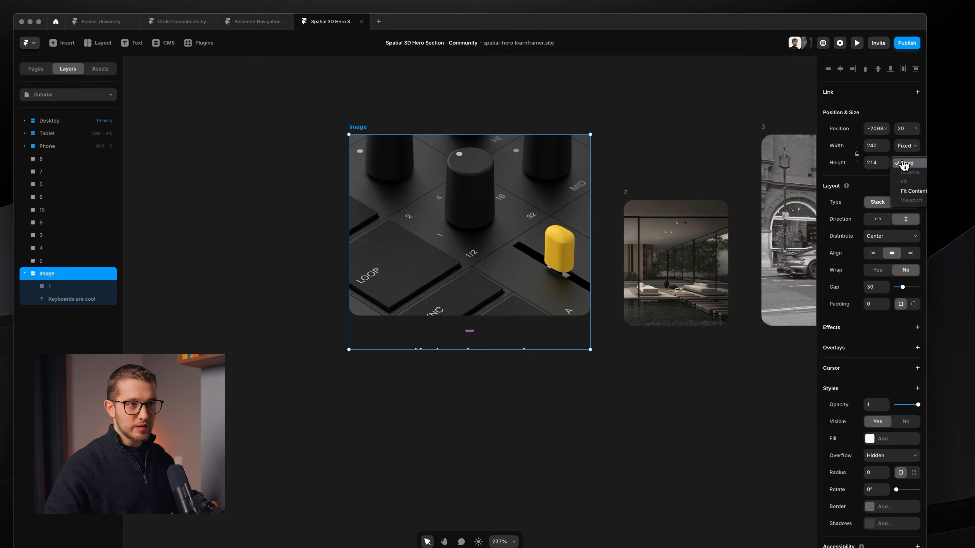
click(917, 192)
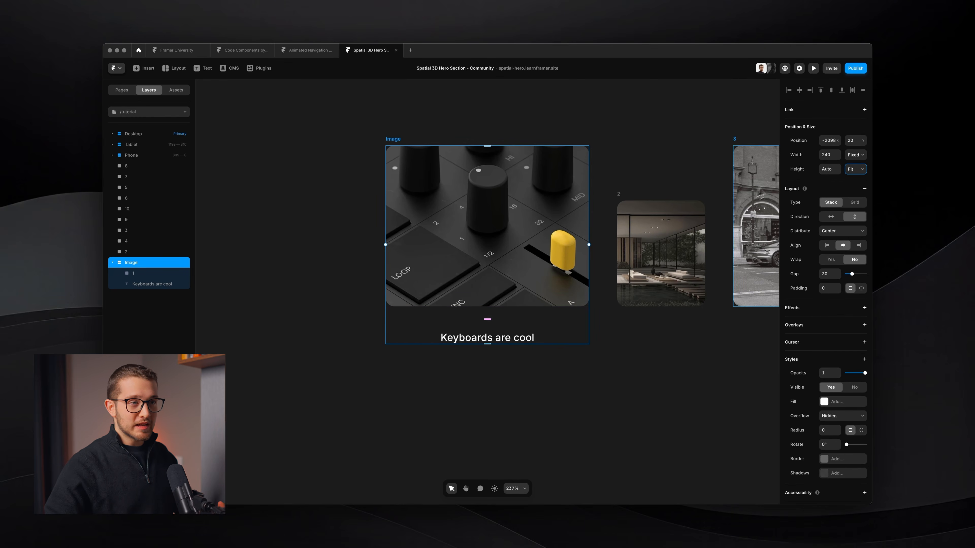
click(856, 155)
click(860, 179)
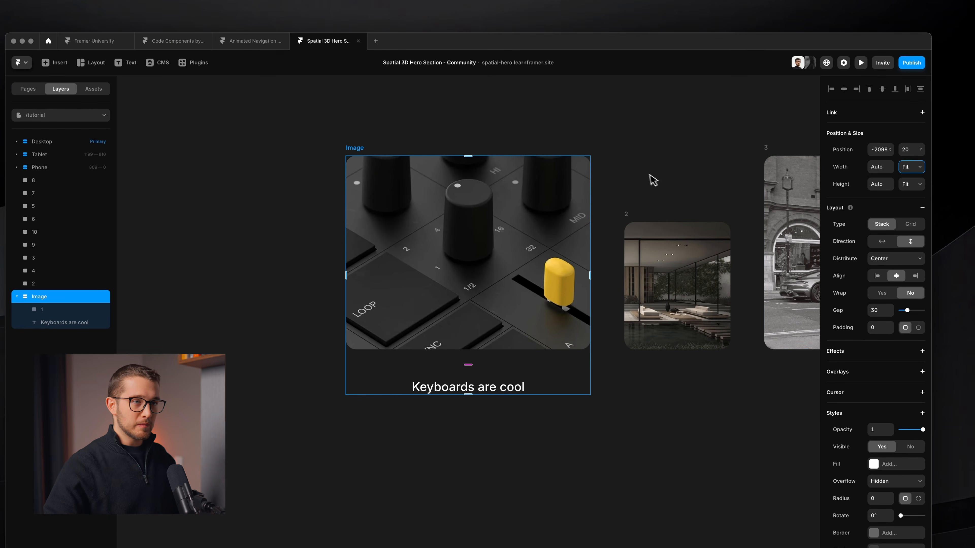
Step: Set the gap between the image and caption in the Image stack to 16
super+click(507, 264)
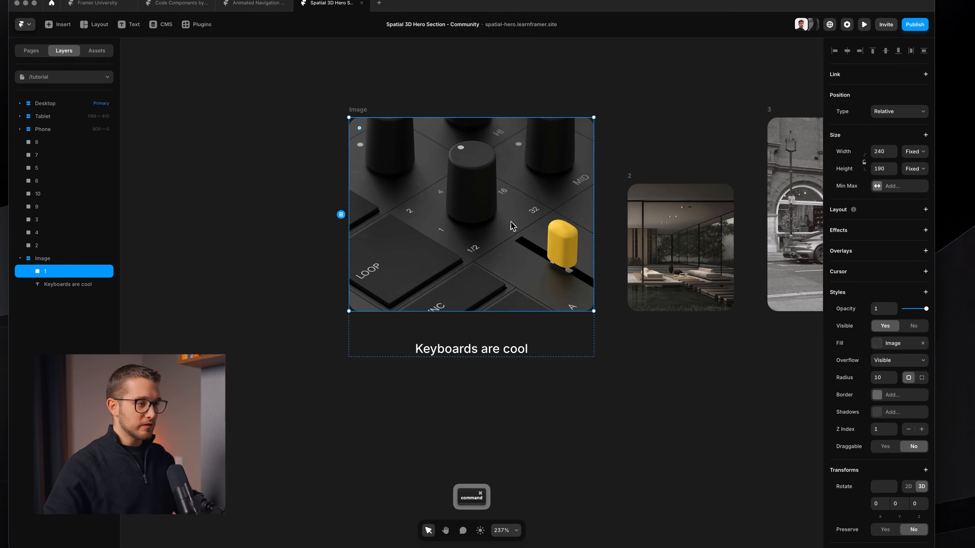
super+click(477, 362)
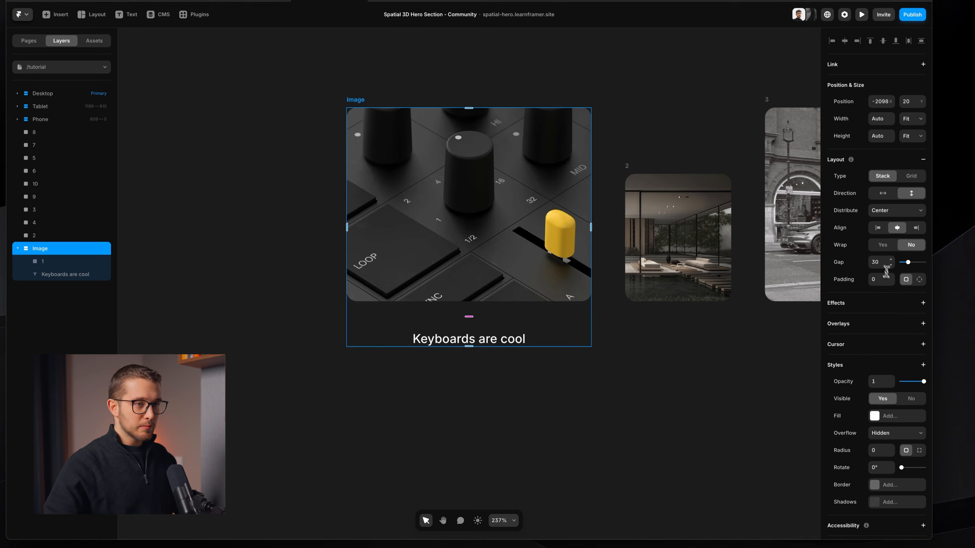
click(883, 270)
key(Down)
key(Down)
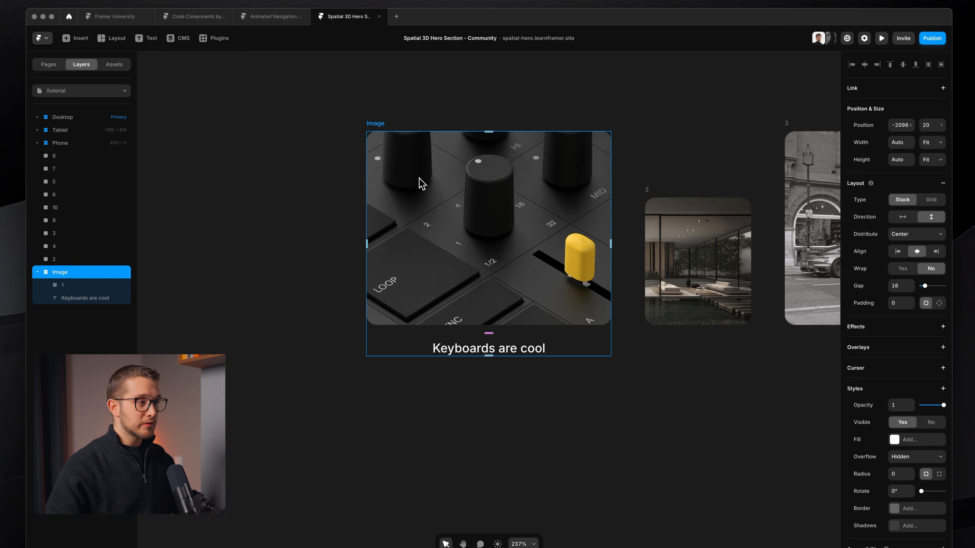
Step: Create a component named "Image" from the stack and add a Hover variant to it
right_click(419, 179)
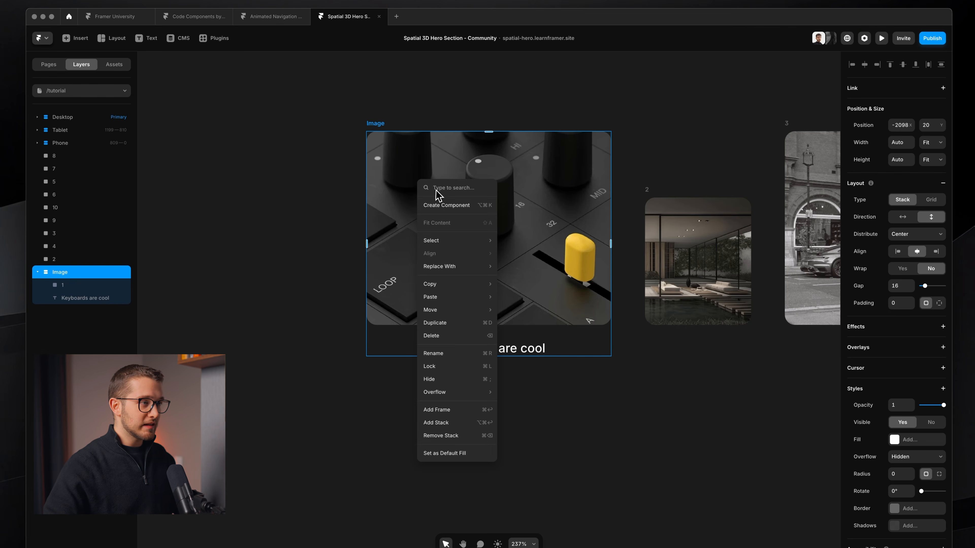
click(439, 206)
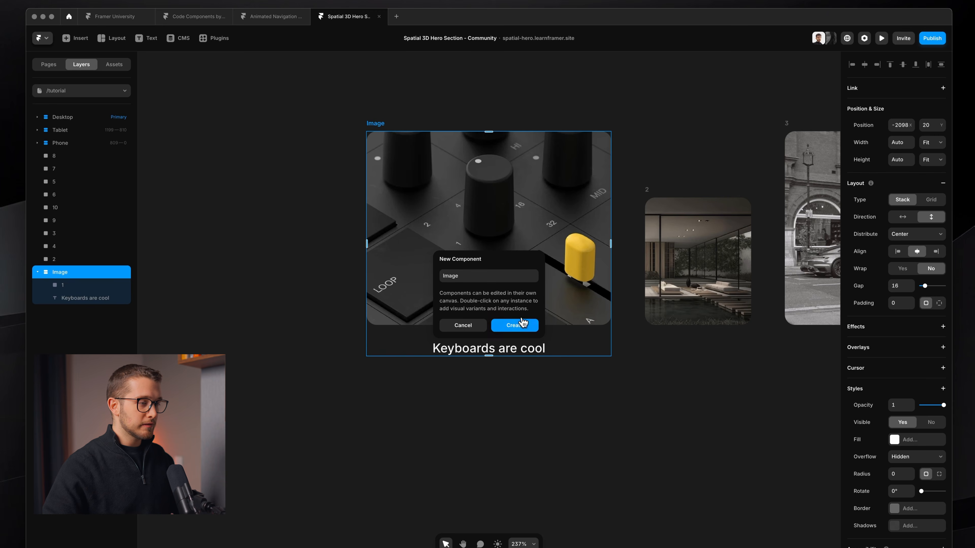
click(523, 325)
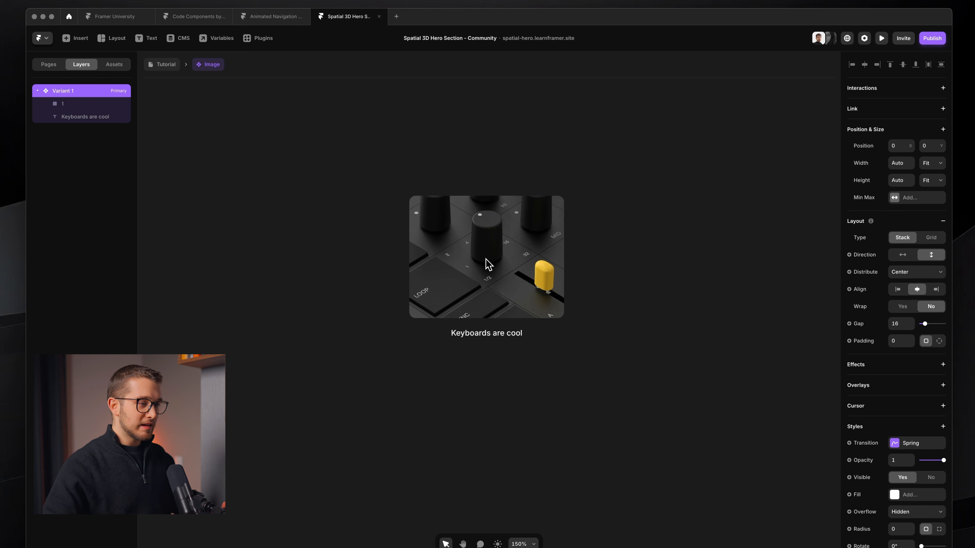
click(496, 422)
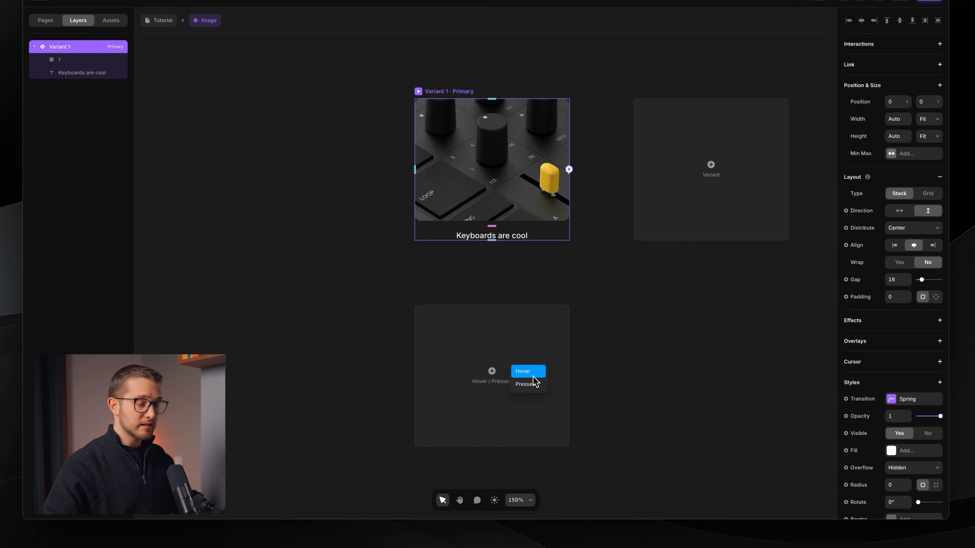
click(528, 371)
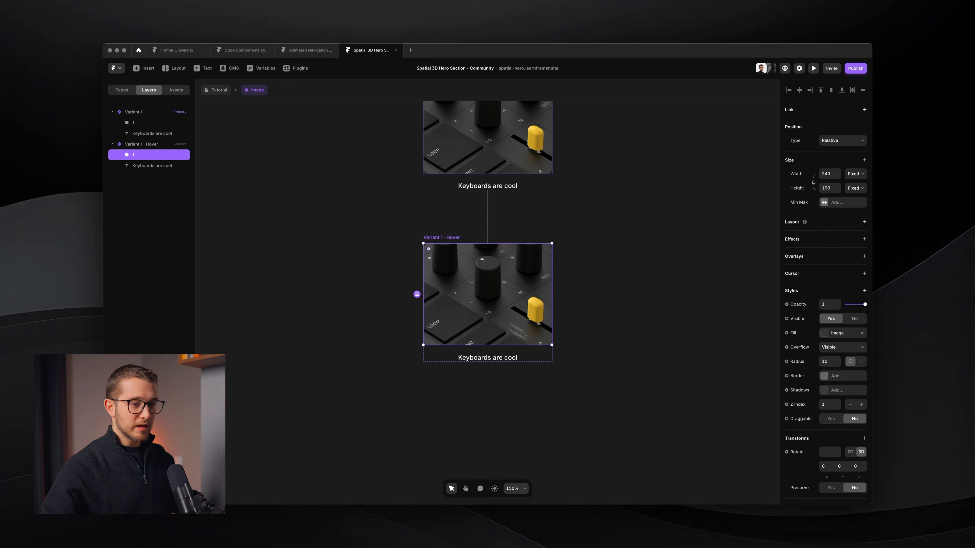
Step: Add a Scale transform of 1.1 to the image layer in the Hover variant
scroll(820, 418, down, 3)
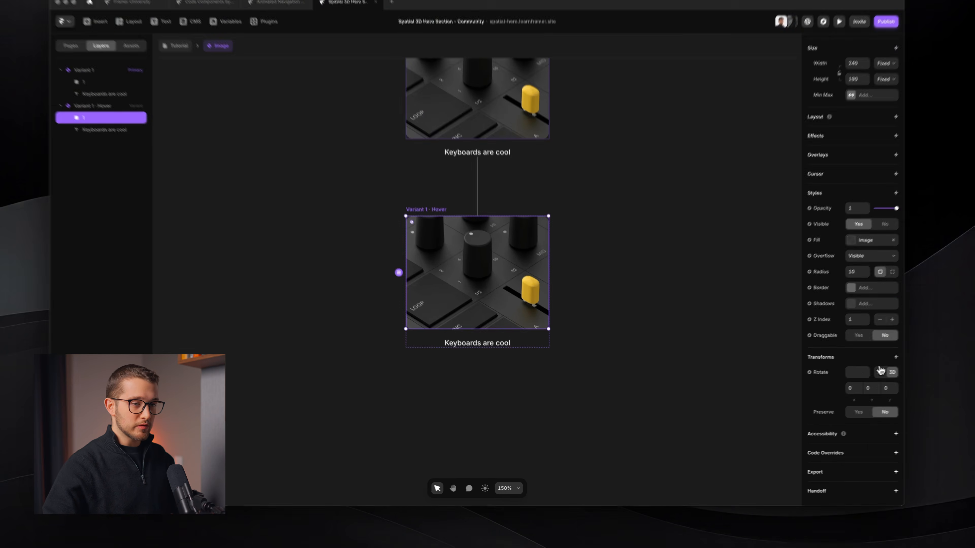
click(864, 370)
click(825, 385)
click(833, 389)
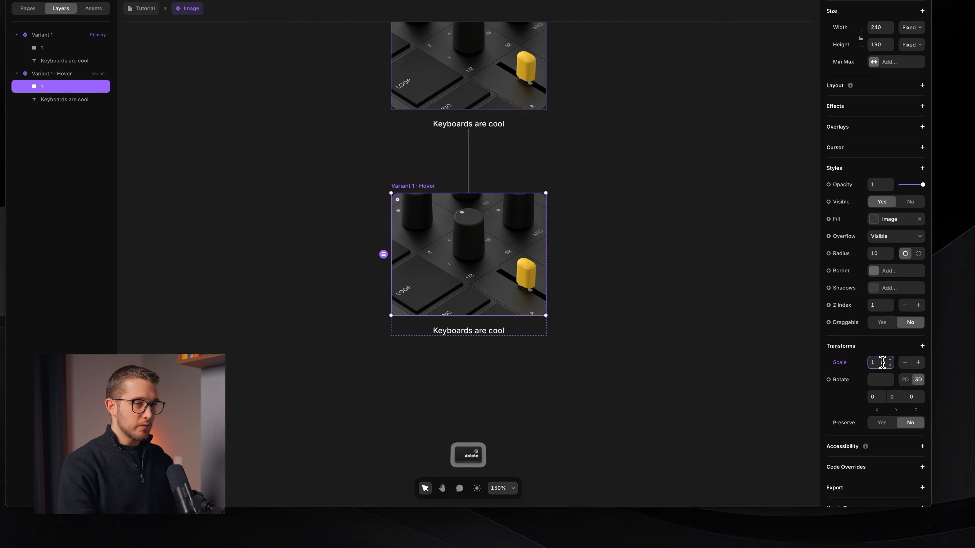
text(1.1)
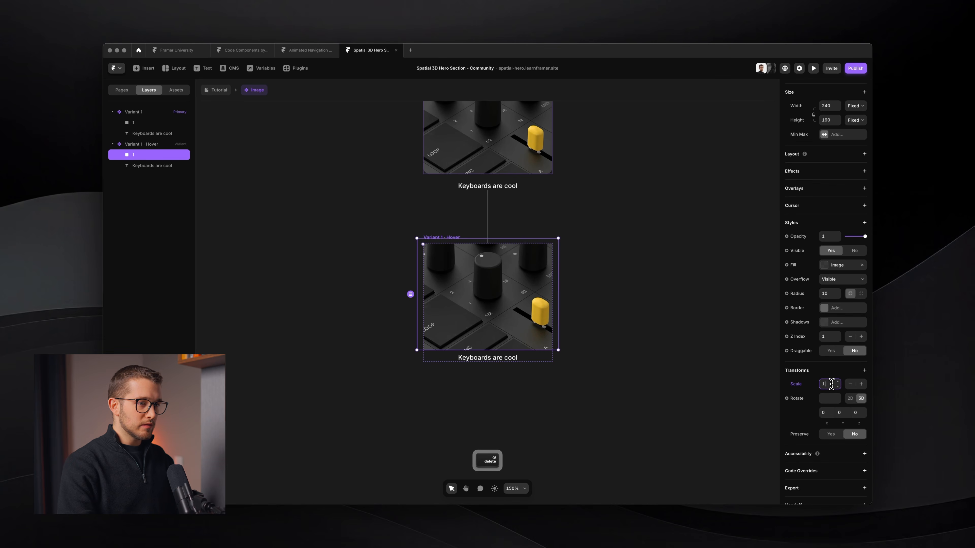
click(533, 220)
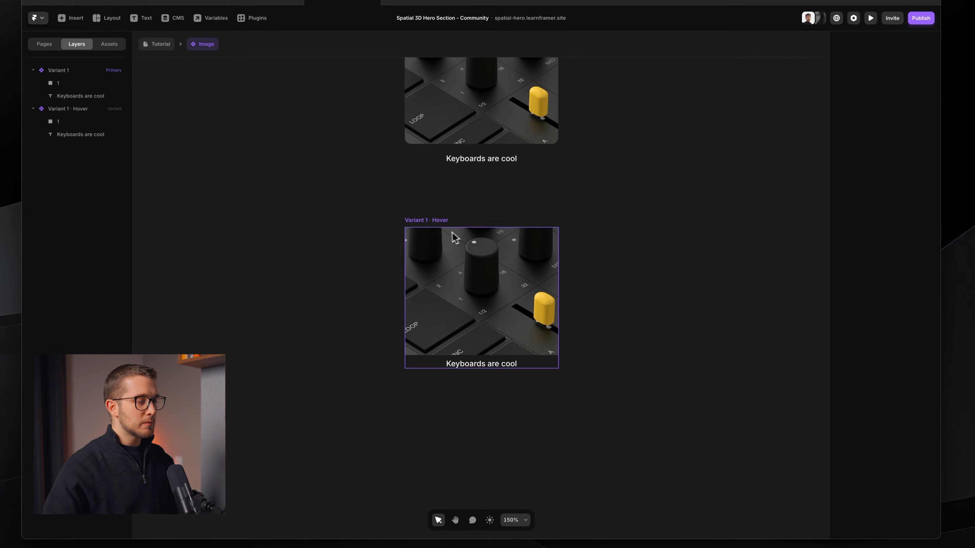
scroll(461, 247, up, 3)
key(shift+super+4)
drag(384, 224, 579, 403)
key(Escape)
scroll(579, 403, down, 2)
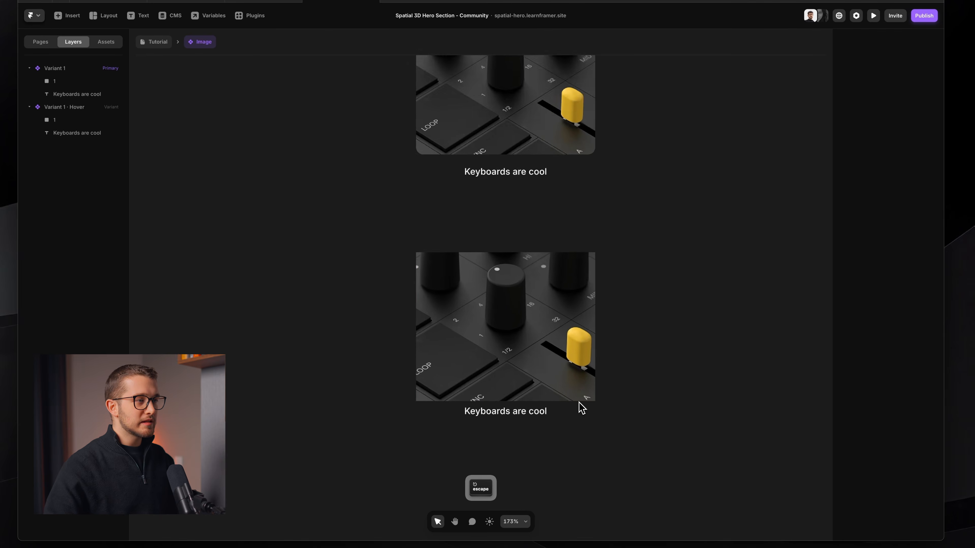
Step: Set the Overflow of the component's primary variant to Visible
scroll(579, 403, up, 6)
click(429, 260)
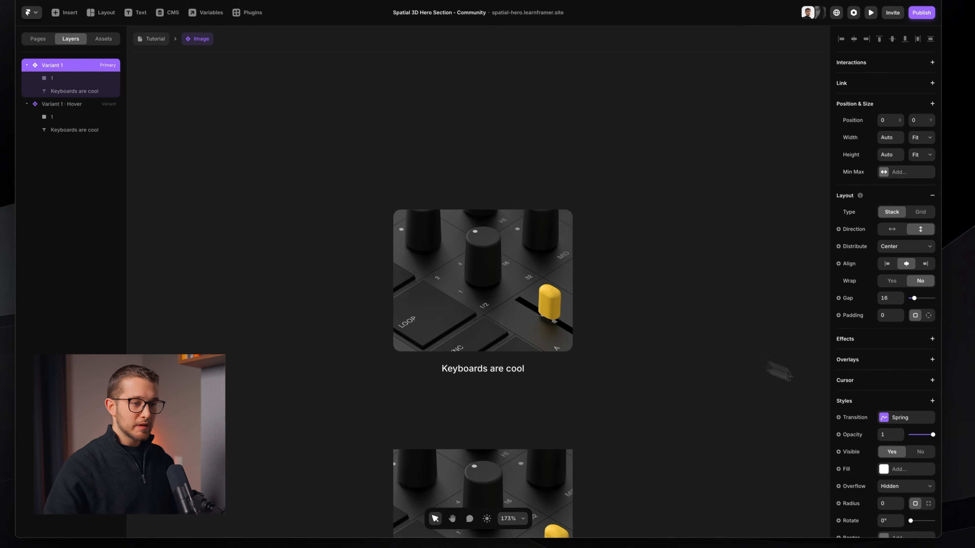
click(885, 359)
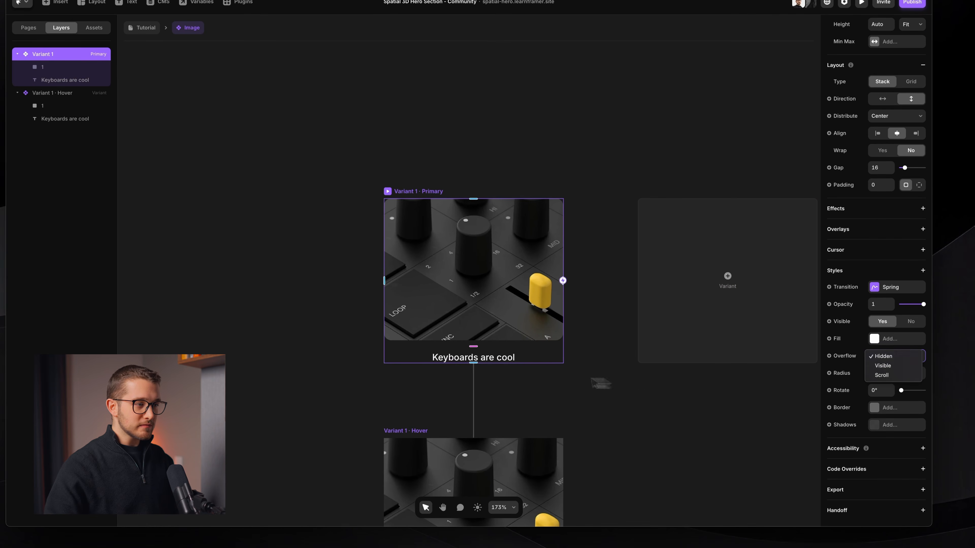
scroll(570, 383, down, 5)
super+click(518, 311)
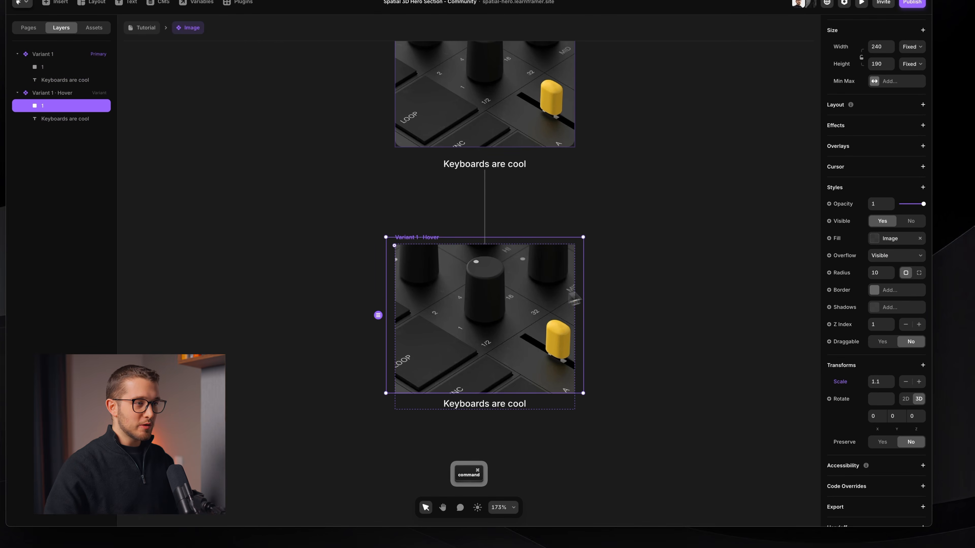
scroll(430, 316, down, 1)
scroll(431, 316, up, 3)
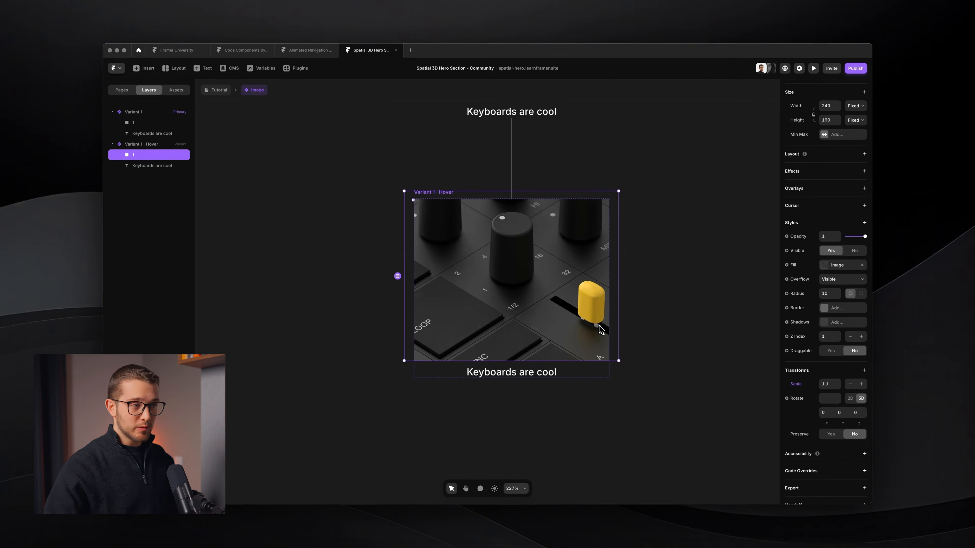
scroll(599, 326, up, 3)
scroll(599, 326, down, 3)
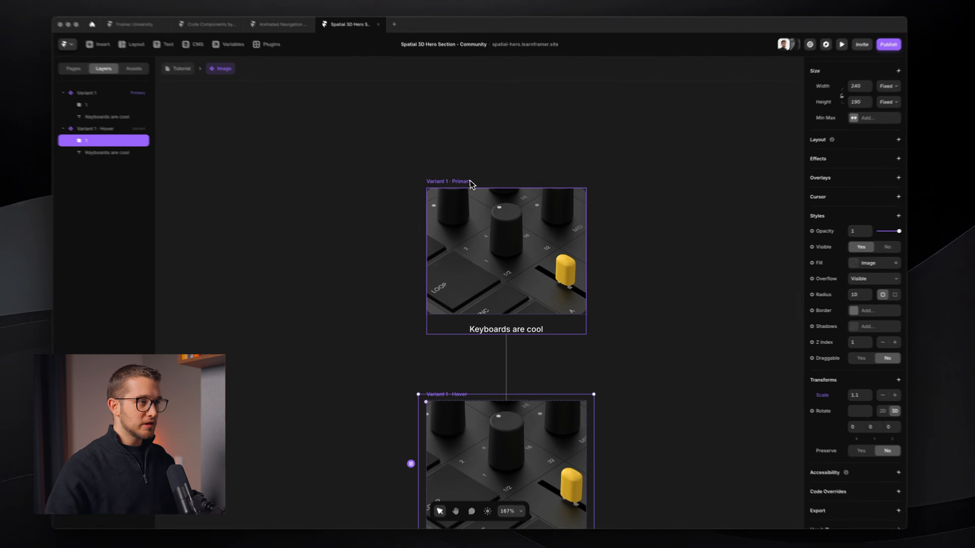
click(470, 181)
click(862, 373)
click(863, 380)
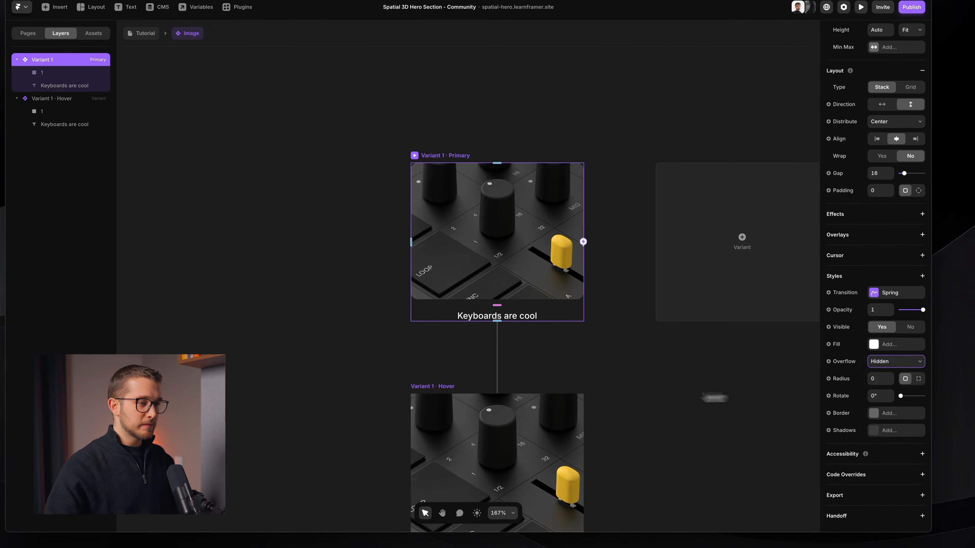
Step: Reduce the Scale transform of the image layer in the Hover variant to 1.05
scroll(714, 398, down, 3)
scroll(664, 396, up, 3)
super+click(518, 316)
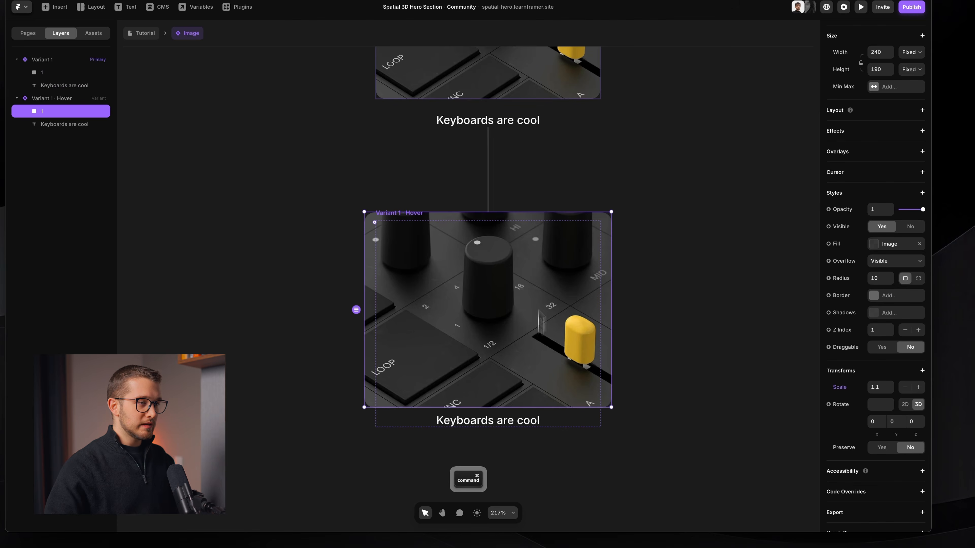
click(887, 388)
key(BackSpace)
key(BackSpace)
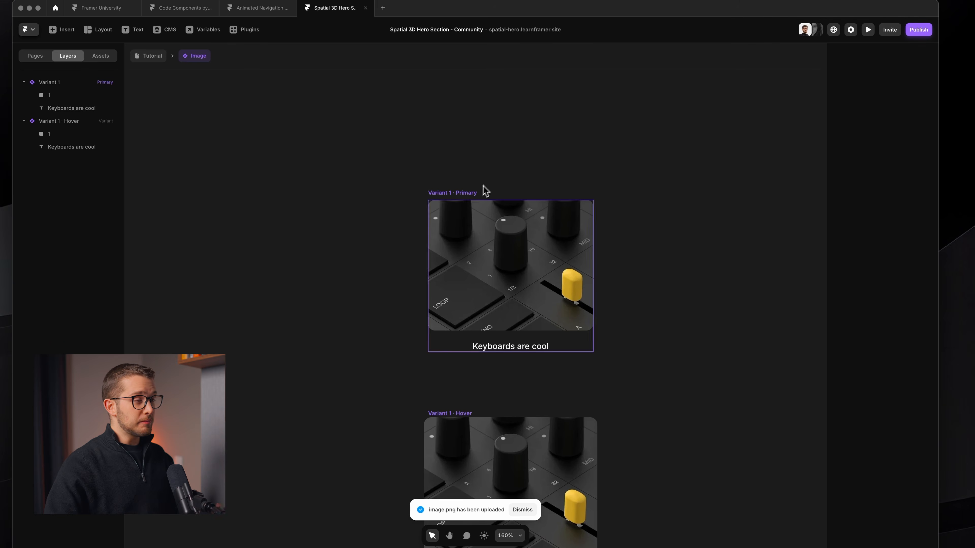
Step: Preview the primary variant to check its hover zoom, and return to the component canvas
click(478, 193)
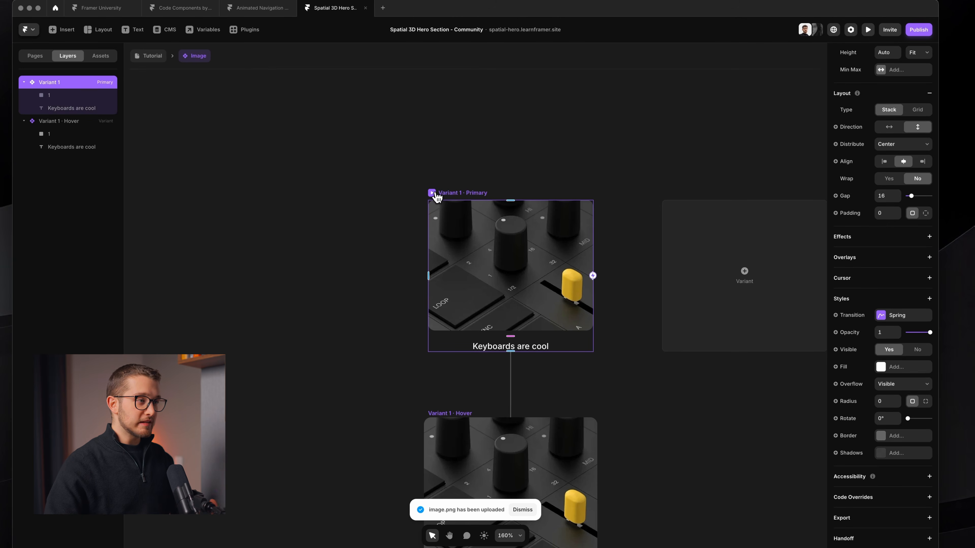
key(super+p)
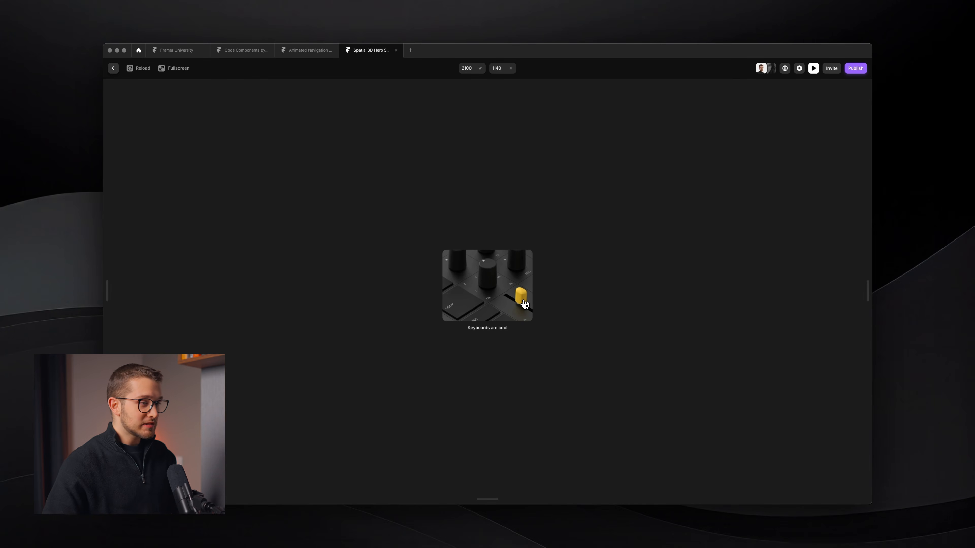
key(Escape)
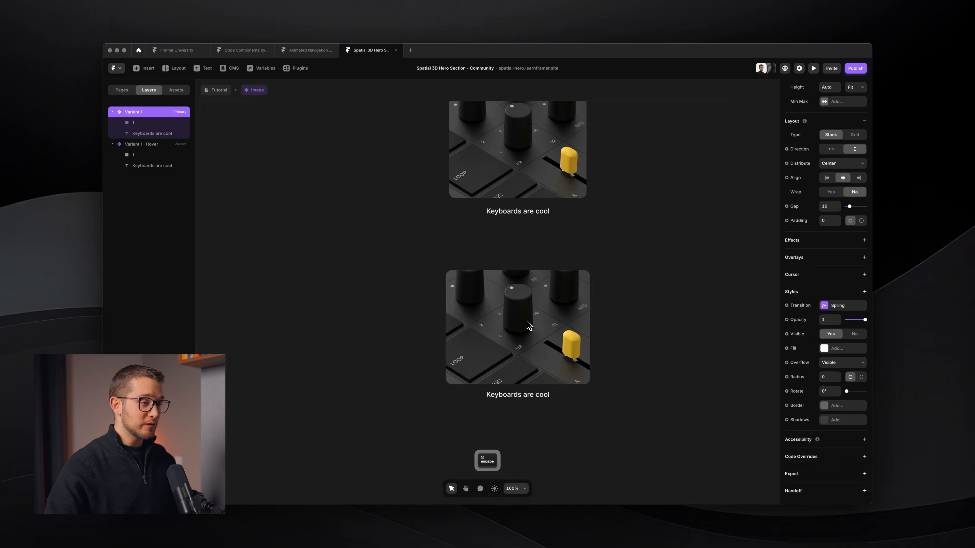
Step: Set the opacity of the Hover variant's image layer to 0.5 and preview the hover effect
scroll(527, 322, up, 2)
super+click(536, 309)
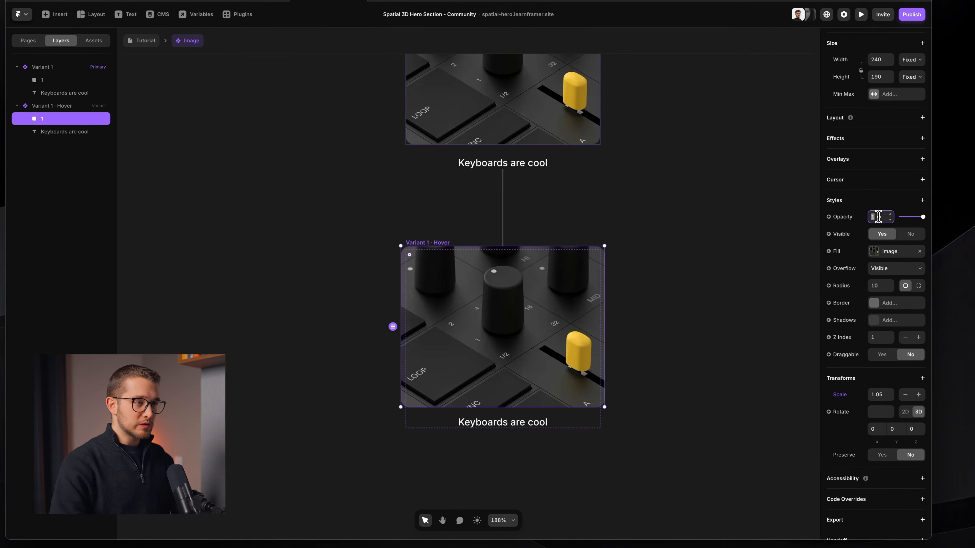
key(Down)
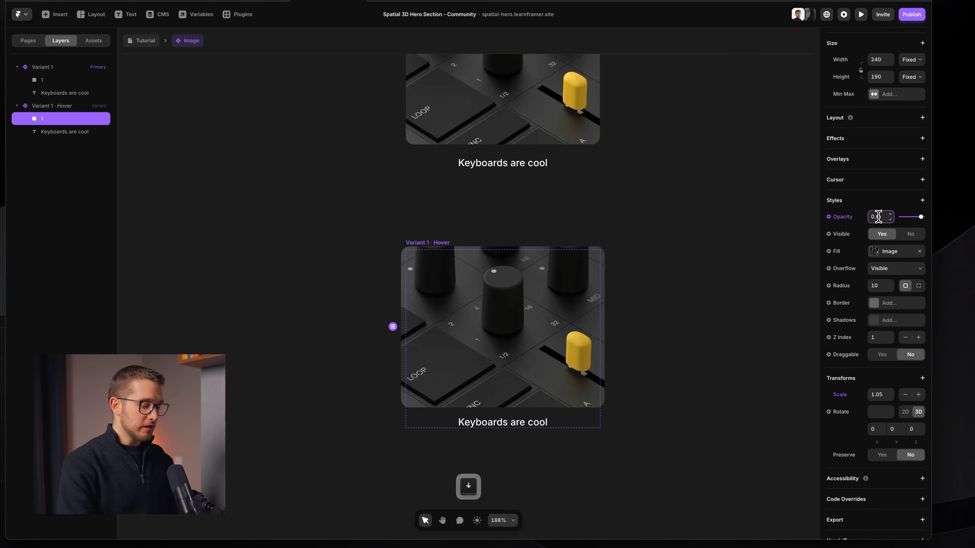
key(super+p)
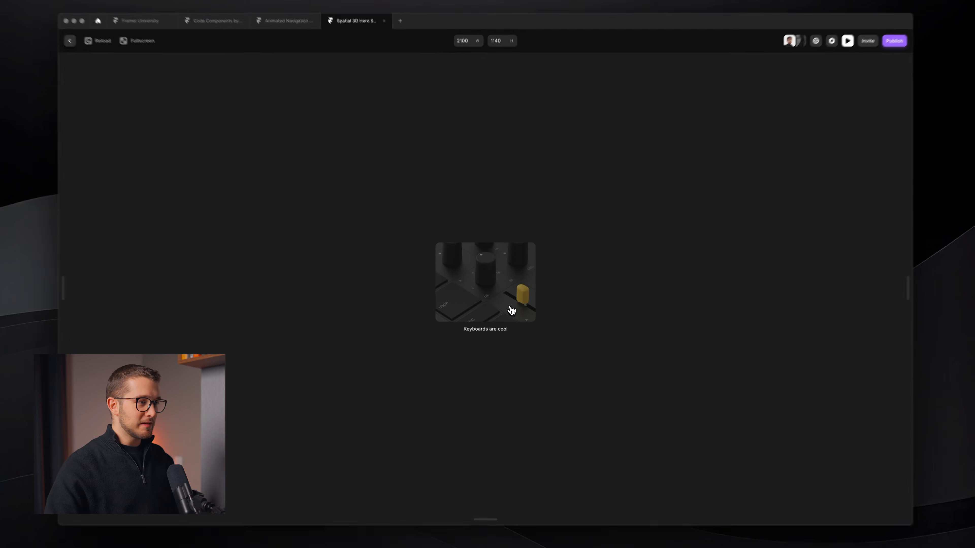
key(super+p)
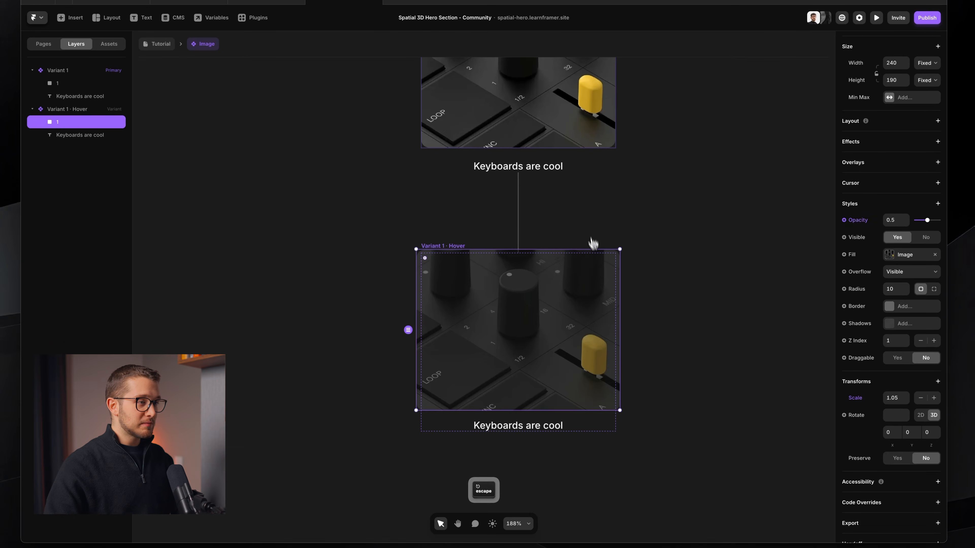
Step: Return to the Tutorial page and view the Image component beside the other image layers
scroll(539, 195, down, 5)
scroll(538, 194, up, 4)
scroll(538, 195, up, 4)
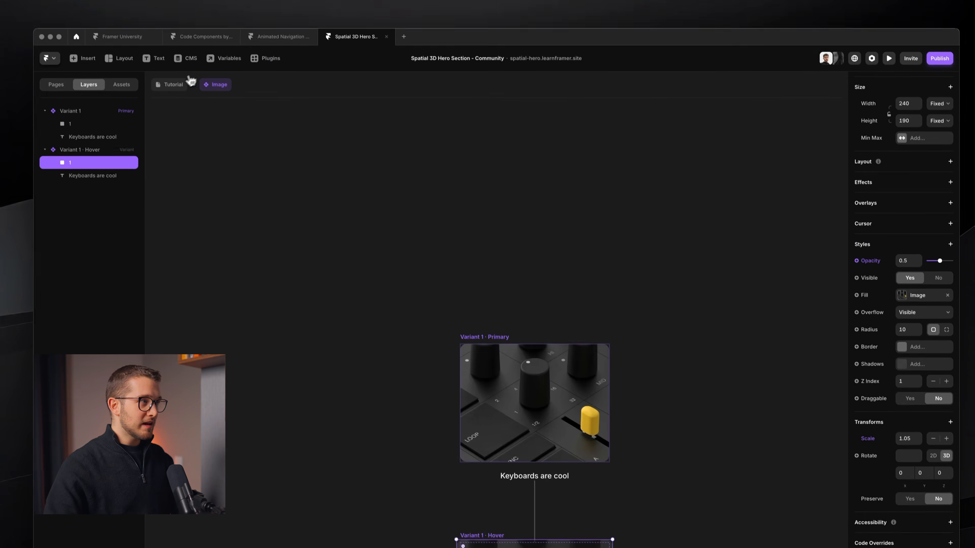
click(165, 44)
scroll(558, 341, down, 4)
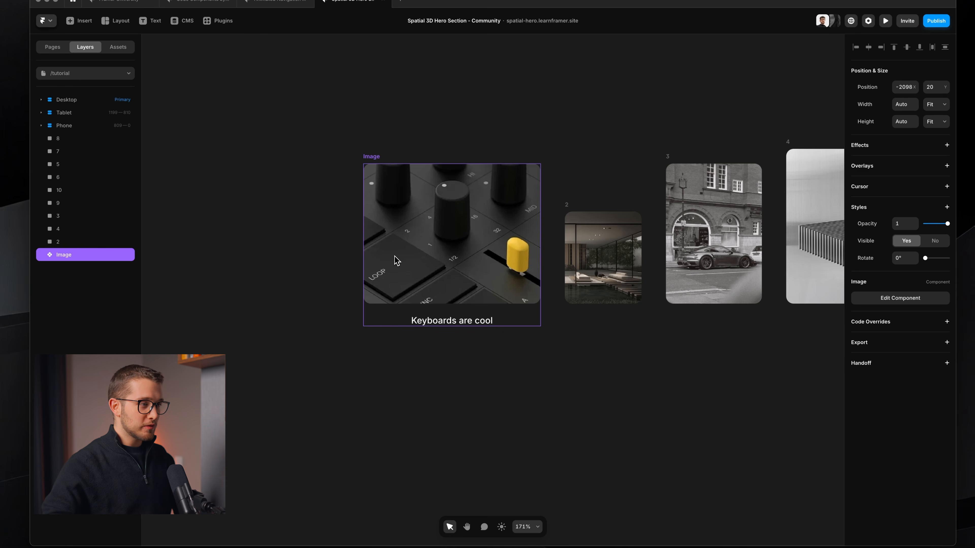
Step: Create an image variable for the fill of the image layer in the component's primary variant
double_click(396, 260)
super+click(489, 297)
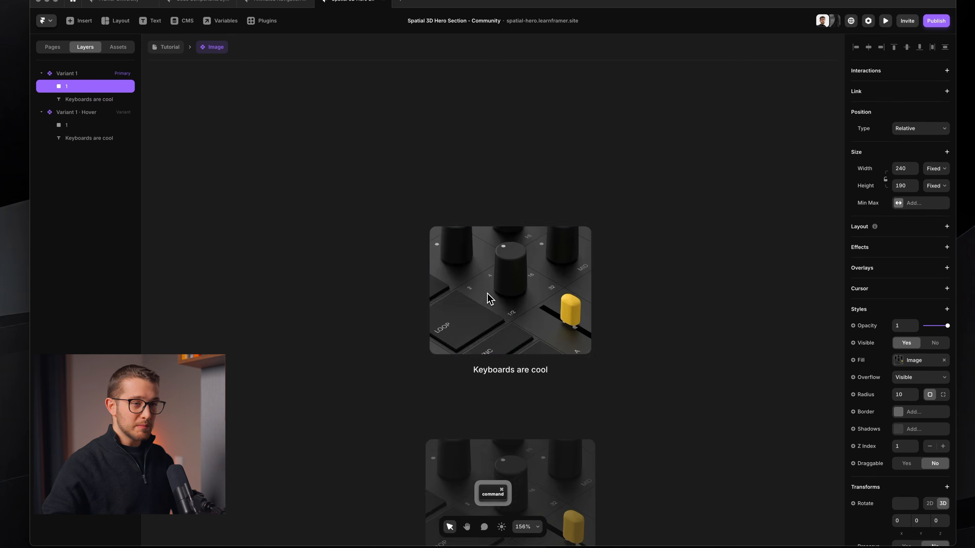
click(865, 361)
mouse_move(873, 381)
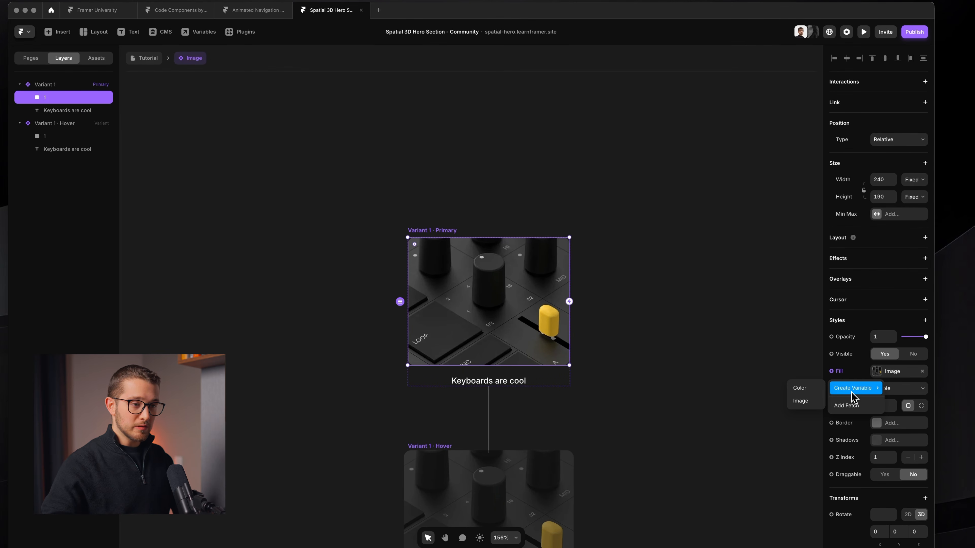
click(803, 401)
click(600, 182)
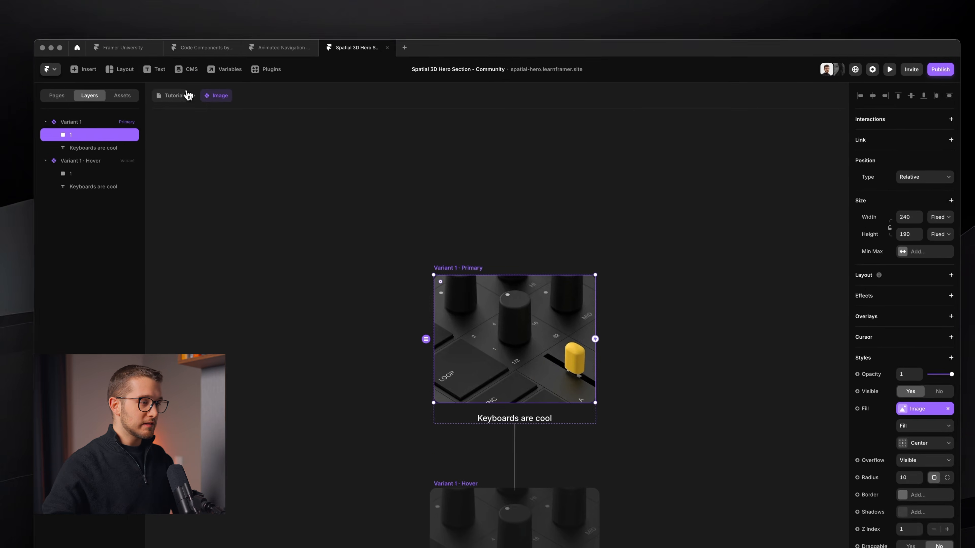
Step: Duplicate the Image component on the Tutorial page and replace the copy's picture with image-3.png
click(155, 58)
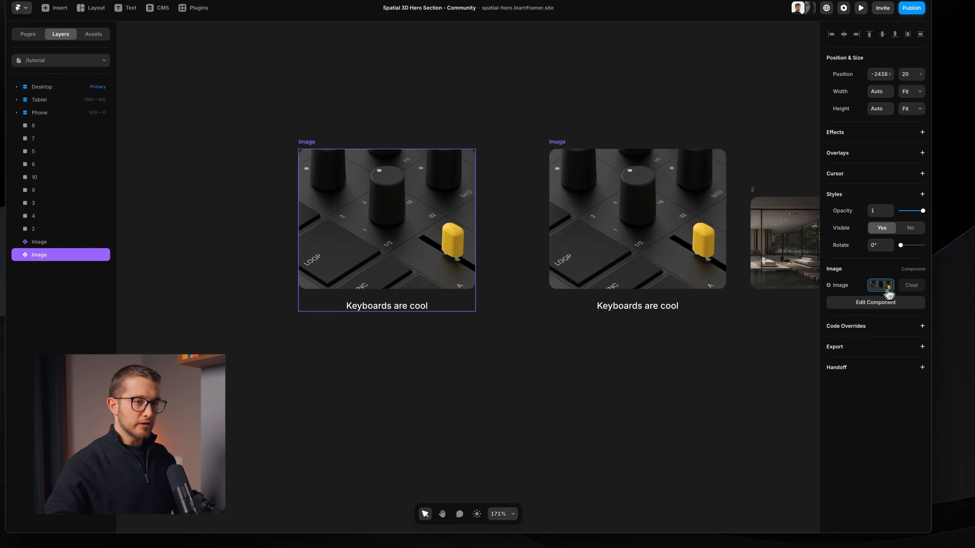
click(880, 285)
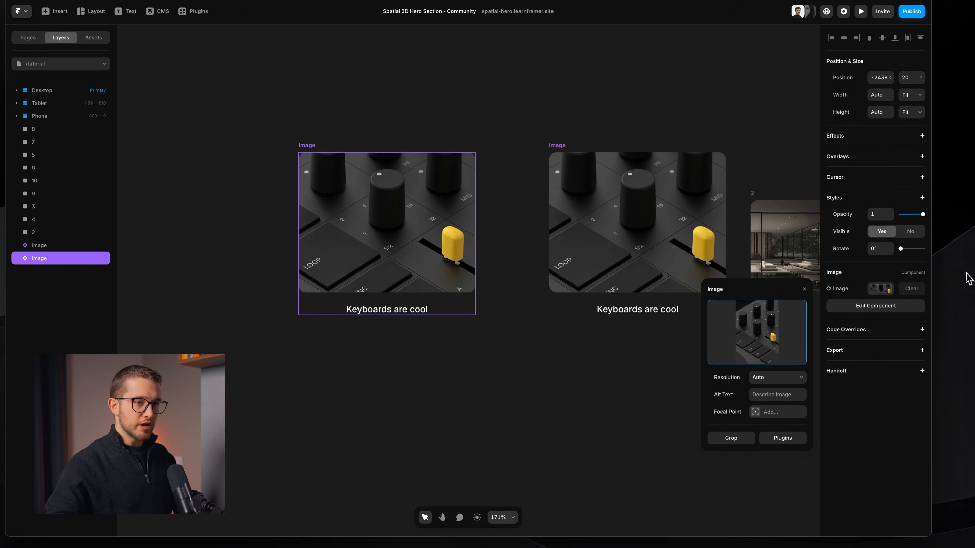
drag(966, 276, 769, 338)
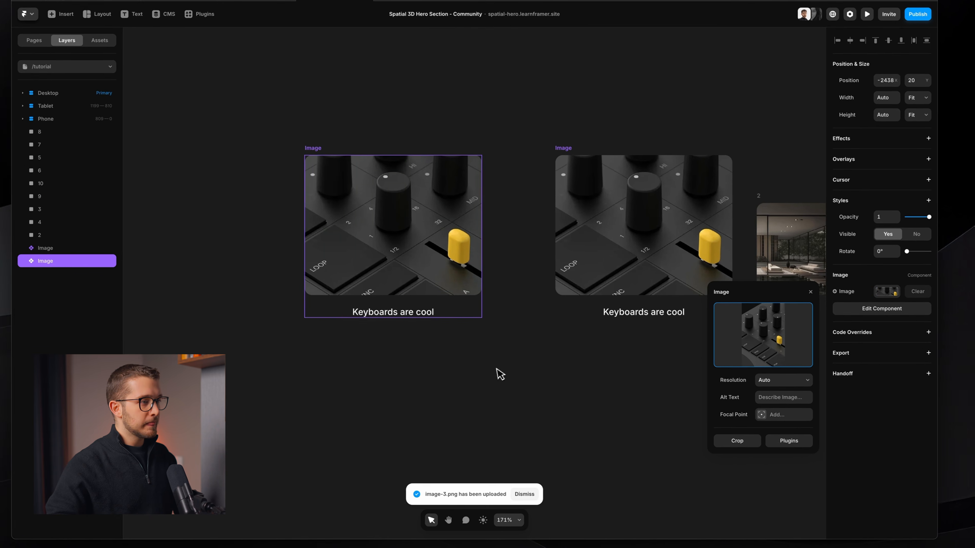
click(488, 371)
Step: Create a variable named Title for the text content of the caption in the component's primary variant
super+double_click(414, 226)
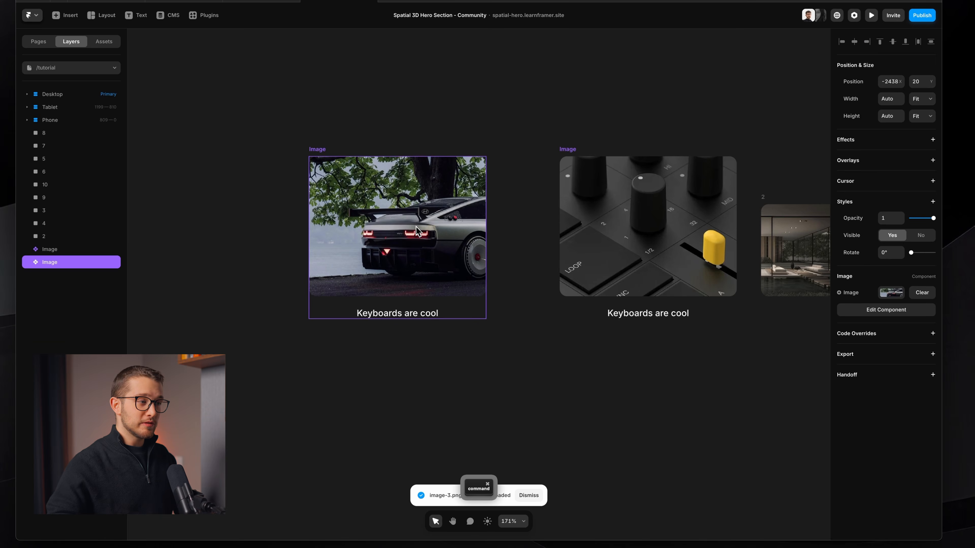
super+click(454, 342)
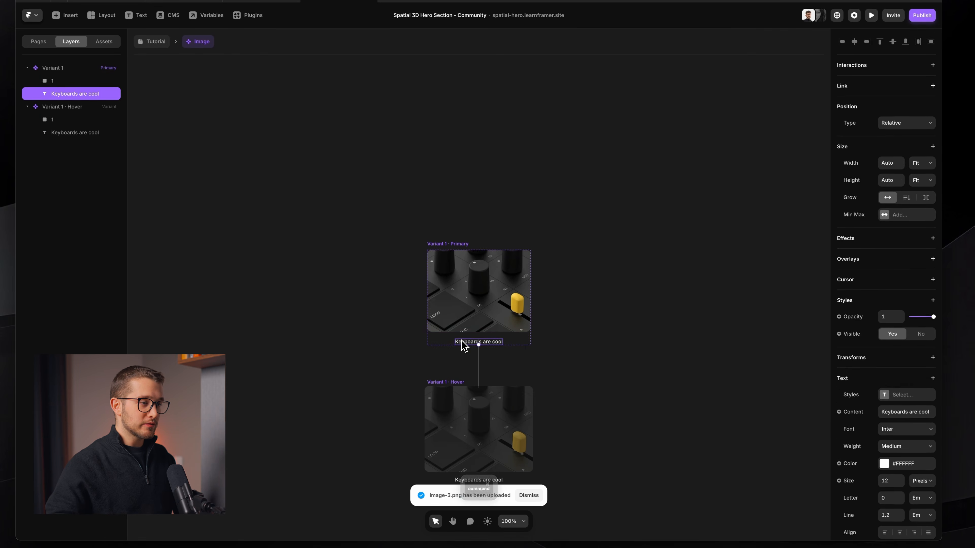
click(849, 337)
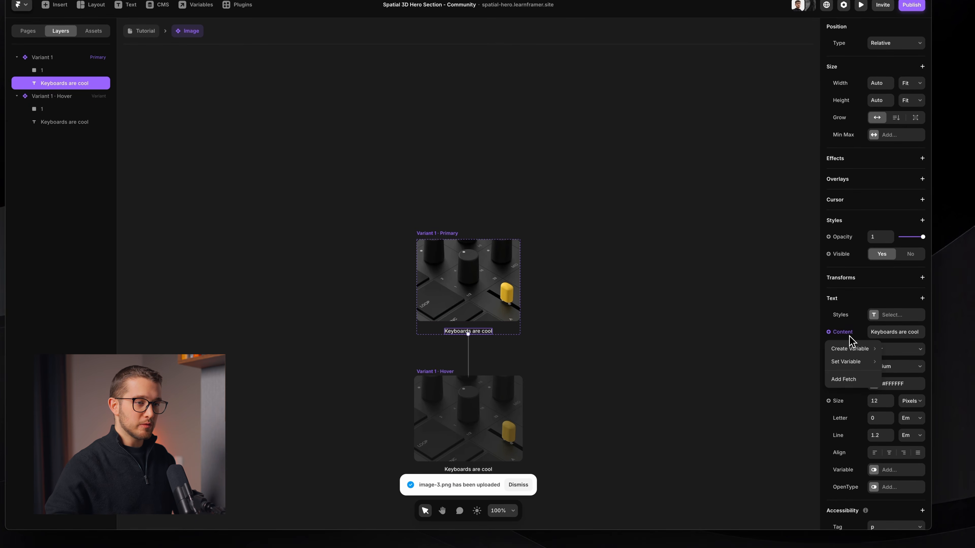
mouse_move(848, 348)
click(795, 349)
click(790, 345)
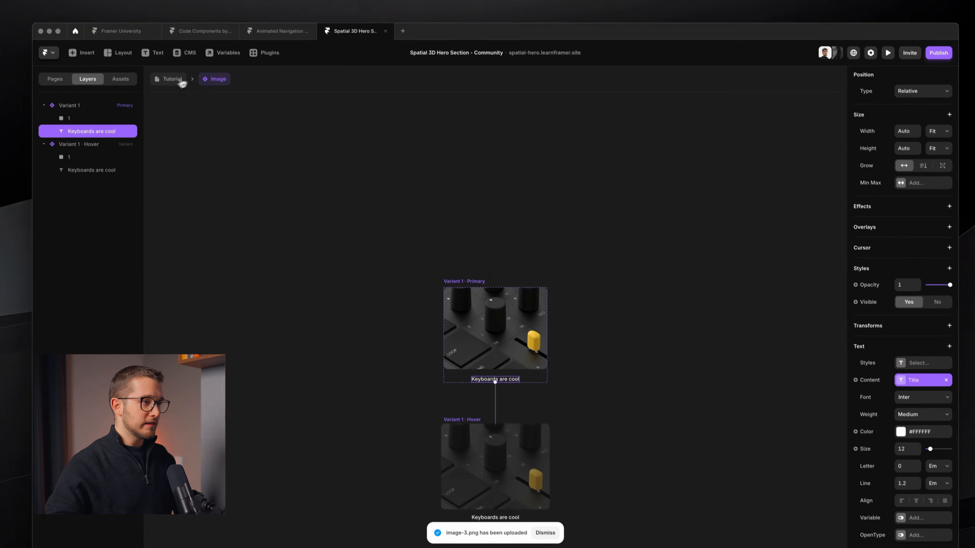
Step: On the Tutorial page, change the title of the car Image instance to "asdasdards are cool"
click(145, 31)
click(889, 301)
key(super+BackSpace)
text(asdasdards are cool)
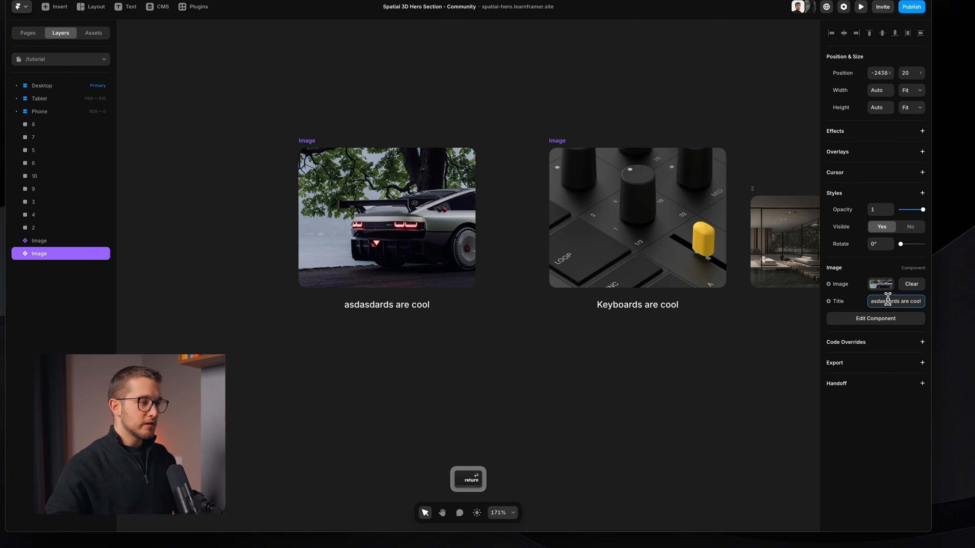
click(577, 331)
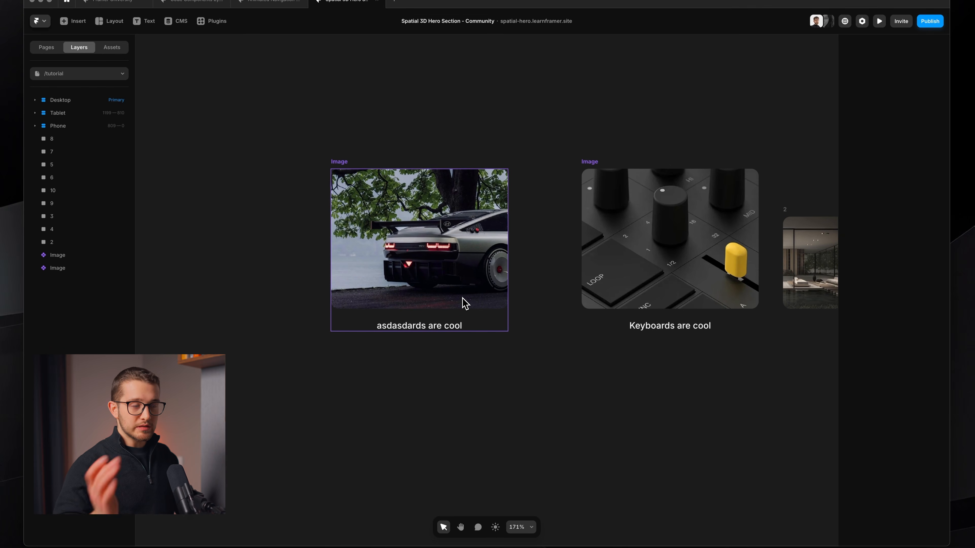
scroll(463, 299, right, 10)
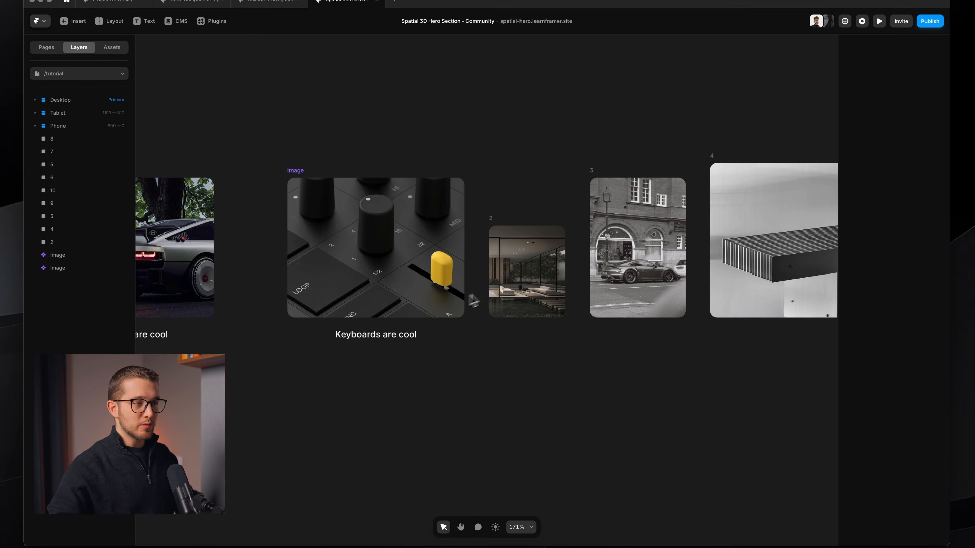
click(557, 286)
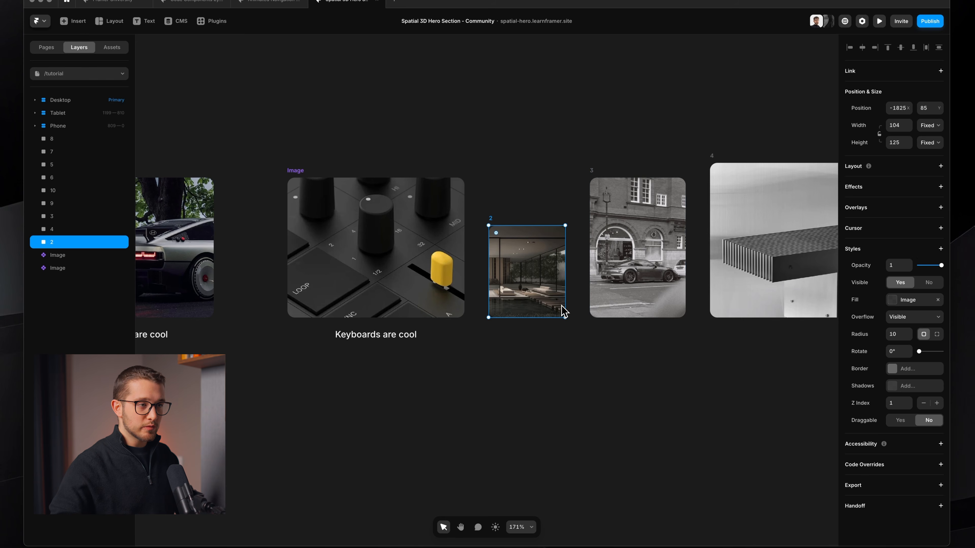
scroll(605, 300, left, 1)
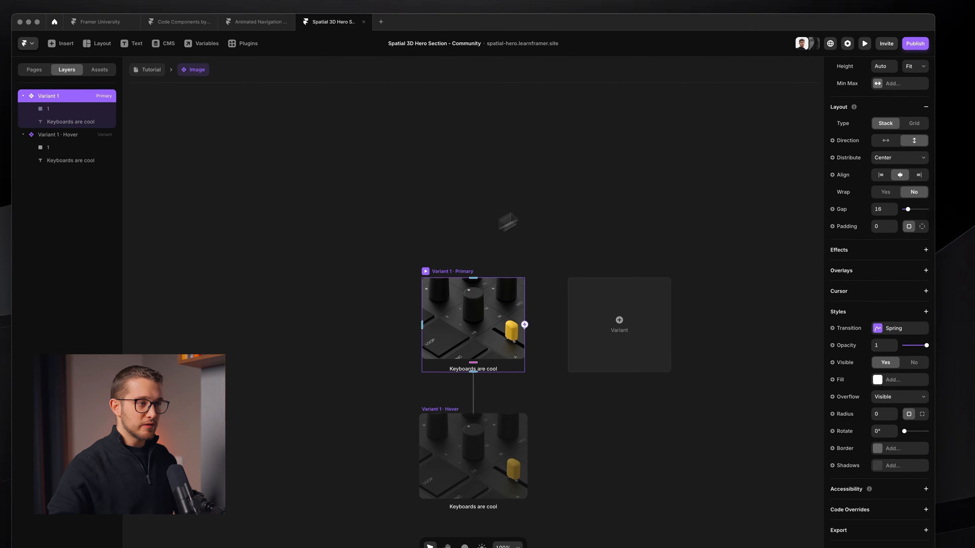
Step: Add a link to the component's primary variant, create a variable for its destination, and return to the Tutorial page
scroll(863, 192, up, 5)
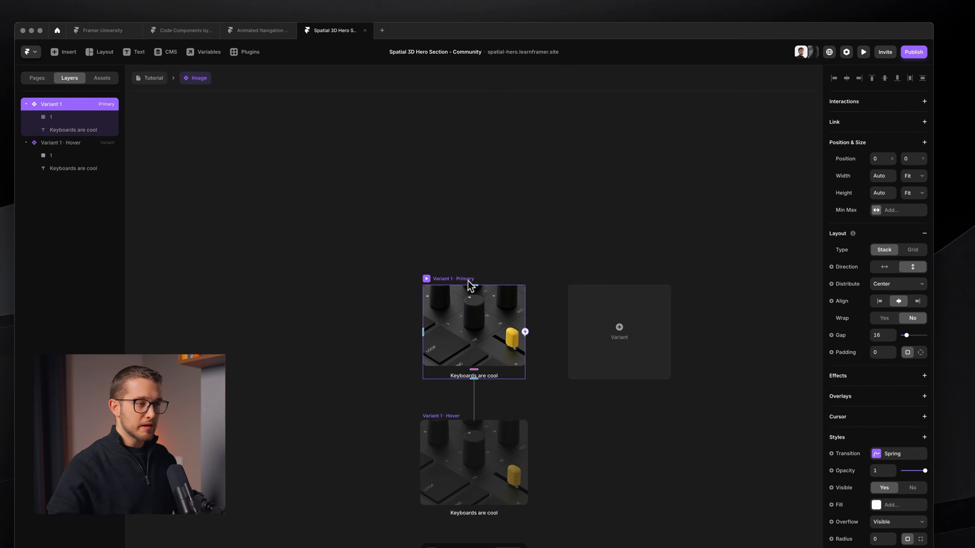
scroll(483, 259, up, 3)
click(889, 123)
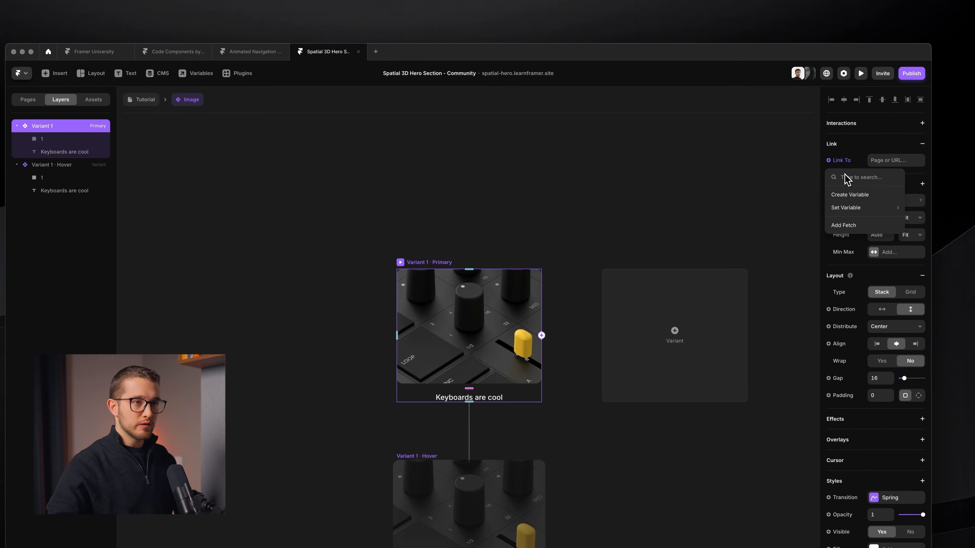
click(850, 195)
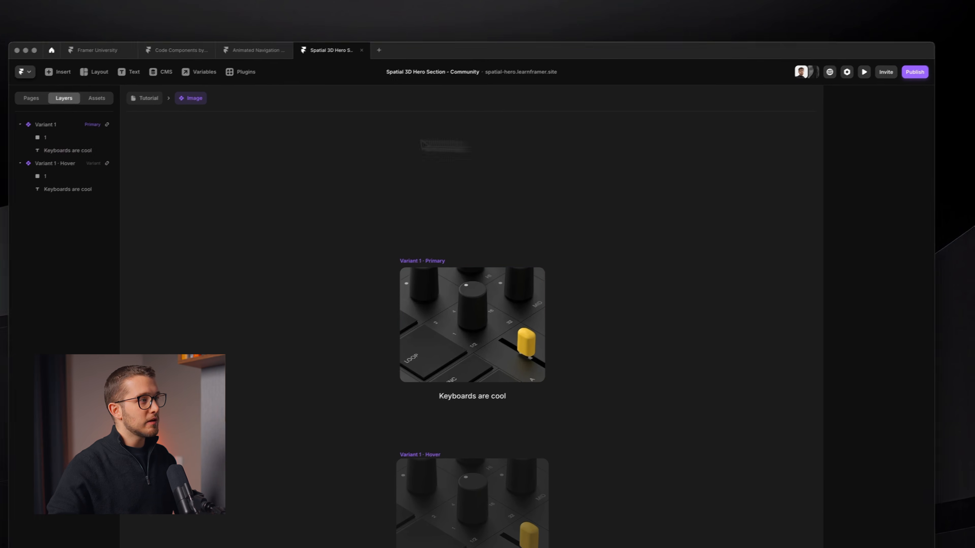
click(145, 99)
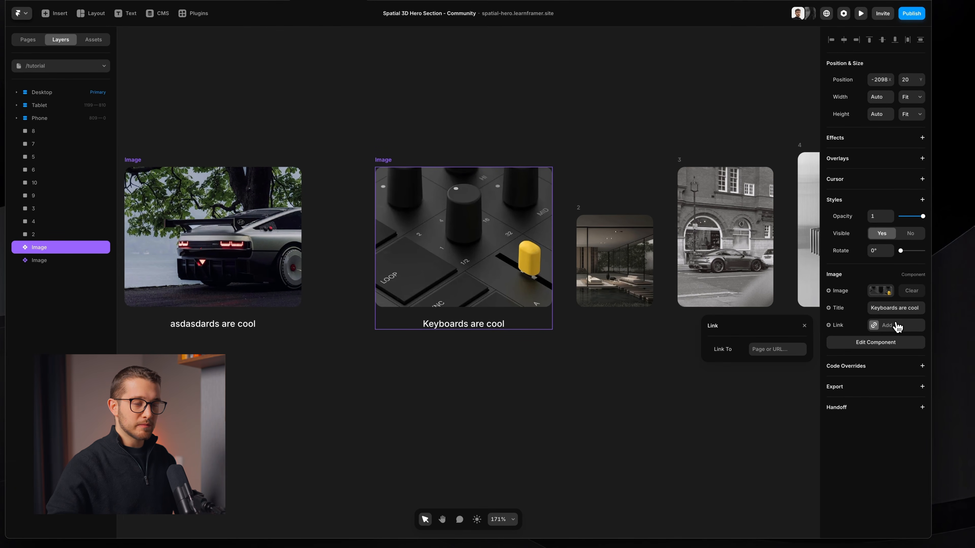
Step: Deselect the keyboard Image instance and view the finished hero section in the other window before returning to the Tutorial page
click(484, 367)
click(500, 283)
click(535, 153)
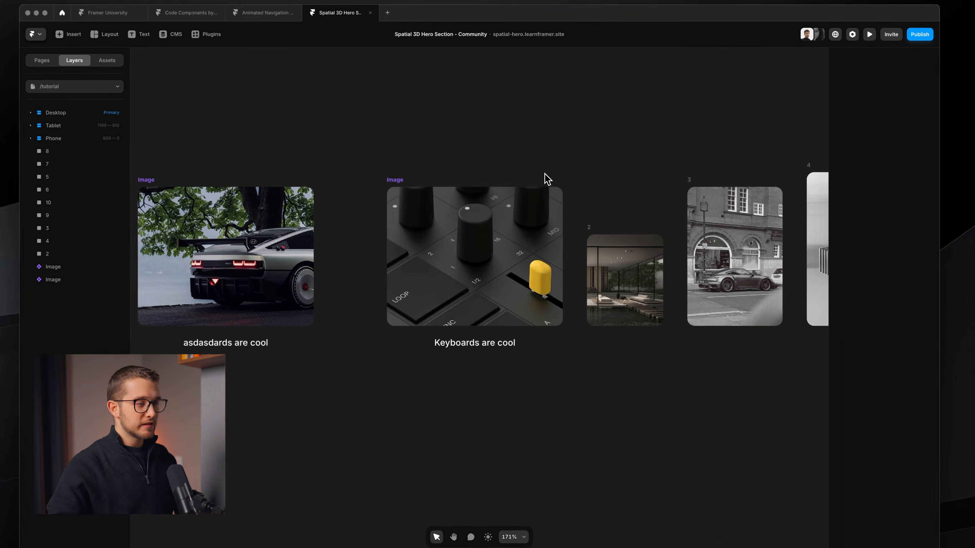
key(super+Tab)
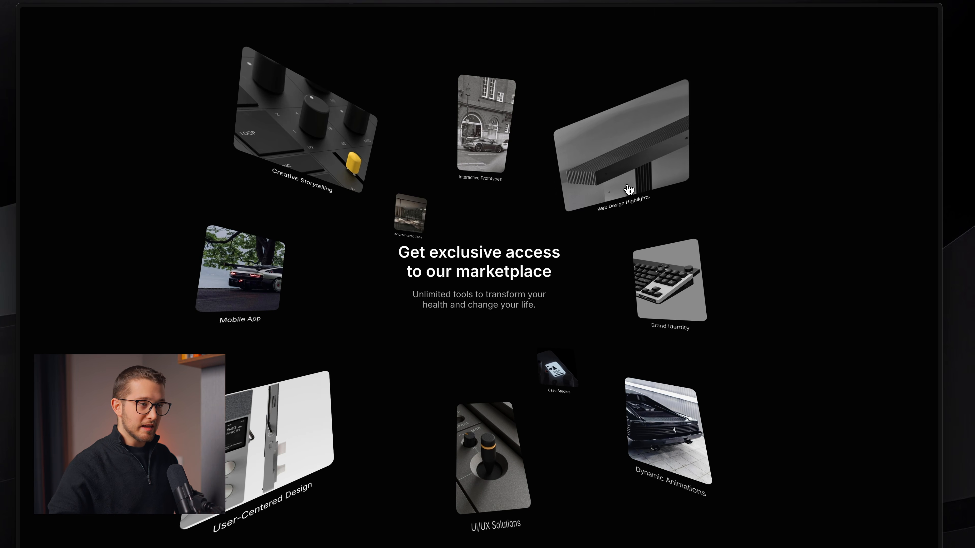
key(super+Tab)
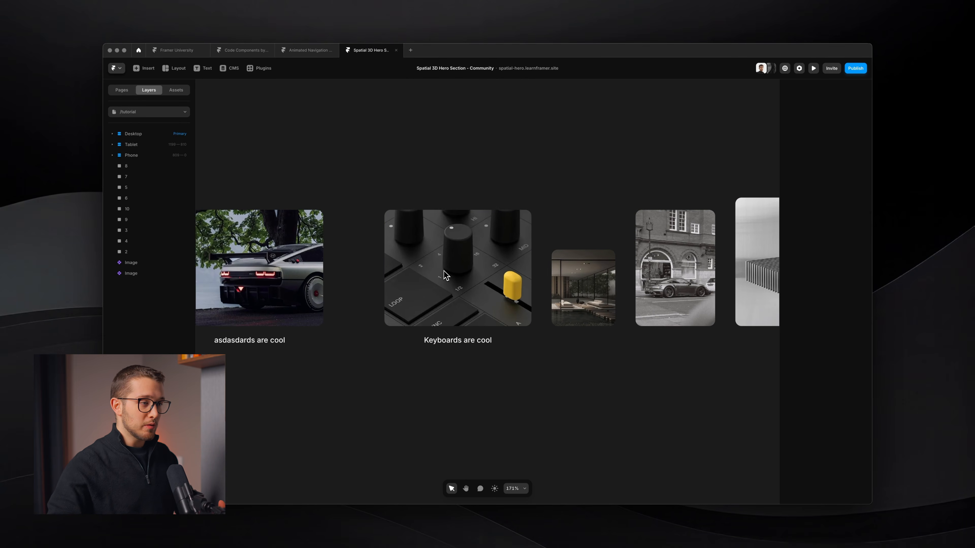
Step: Open the keyboard Image component to review its link settings, return to the Tutorial page and check the instance's properties
double_click(484, 253)
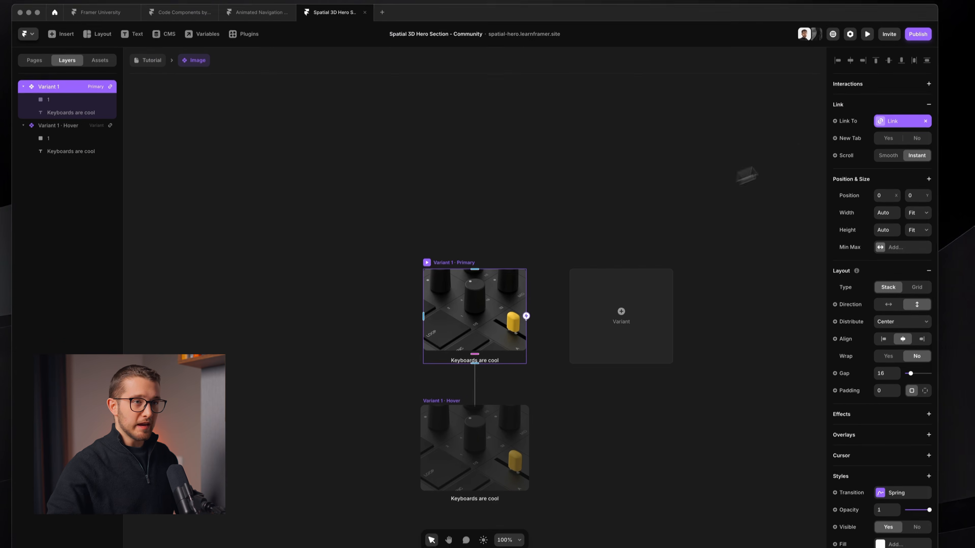
click(887, 155)
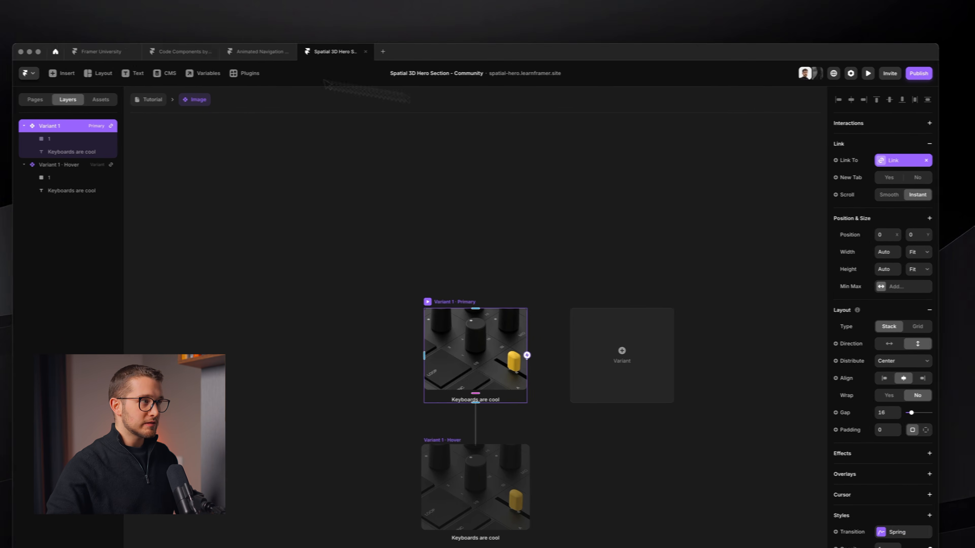
click(175, 100)
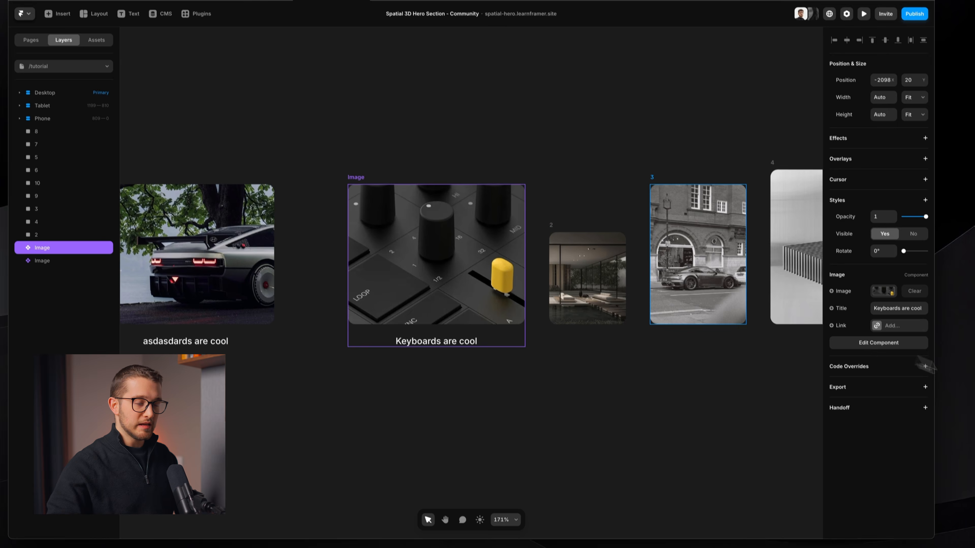
click(880, 314)
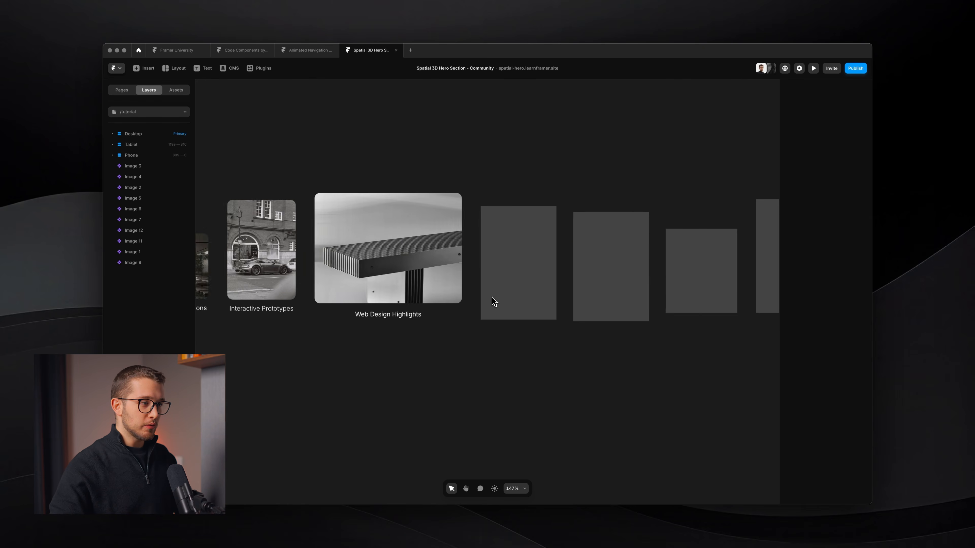
Step: Try placing the Mobile App image directly inside the Desktop breakpoint's Main stack
scroll(541, 248, right, 8)
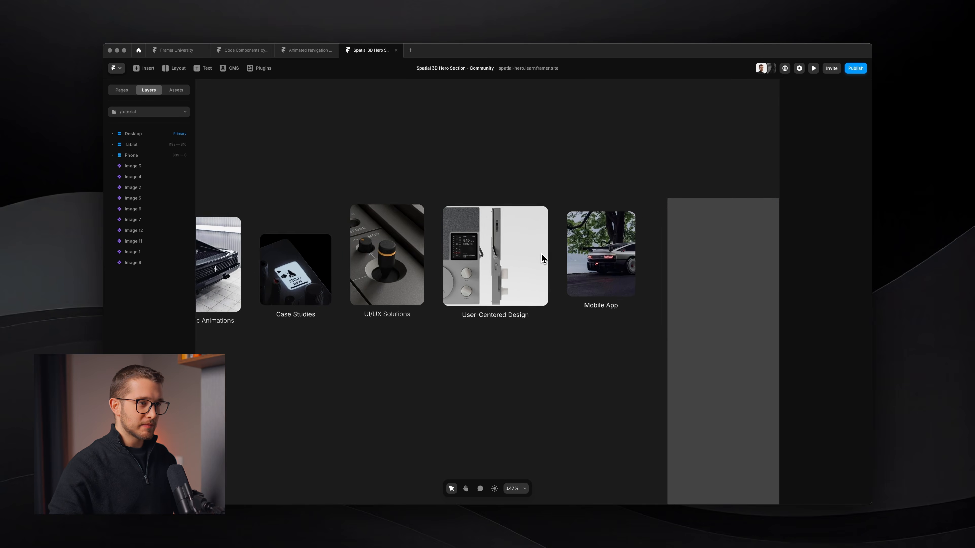
scroll(542, 248, down, 2)
click(582, 259)
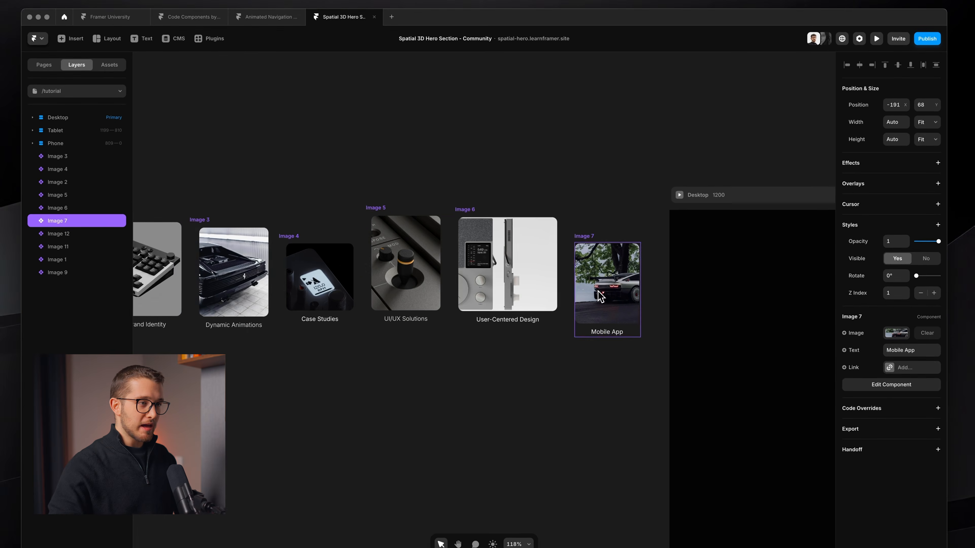
scroll(588, 294, down, 5)
drag(672, 322, 716, 339)
scroll(717, 339, right, 5)
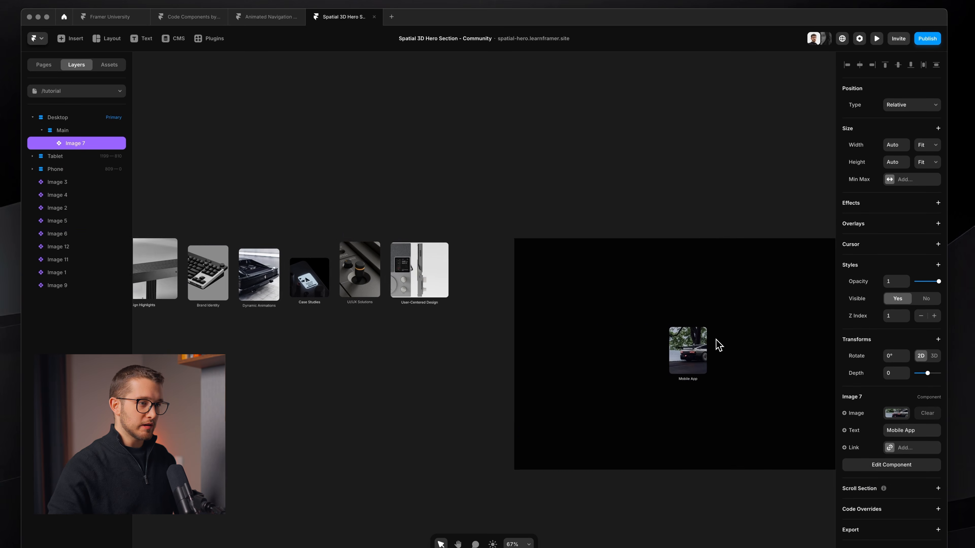
Step: Preview the Desktop breakpoint with the Mobile App image, and move the image back outside beside the other images
click(680, 333)
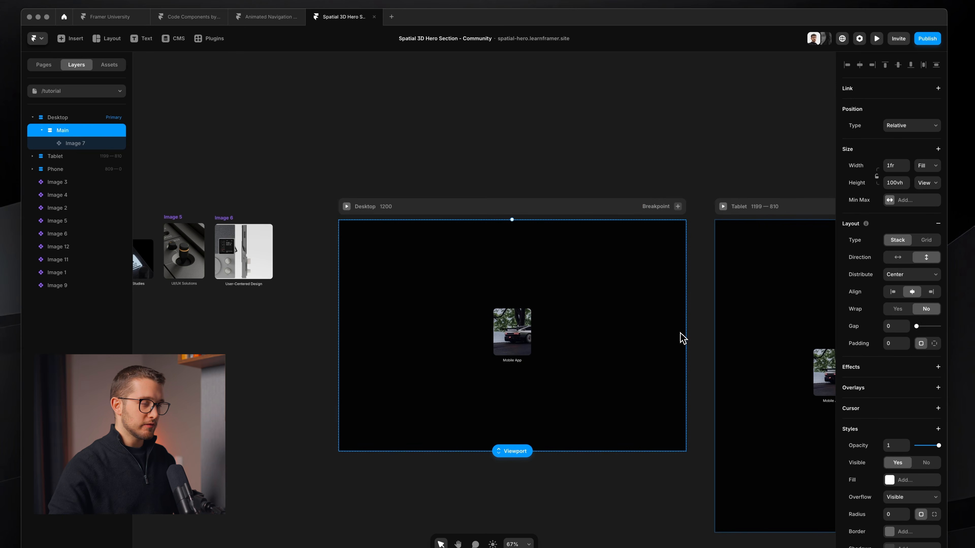
click(346, 207)
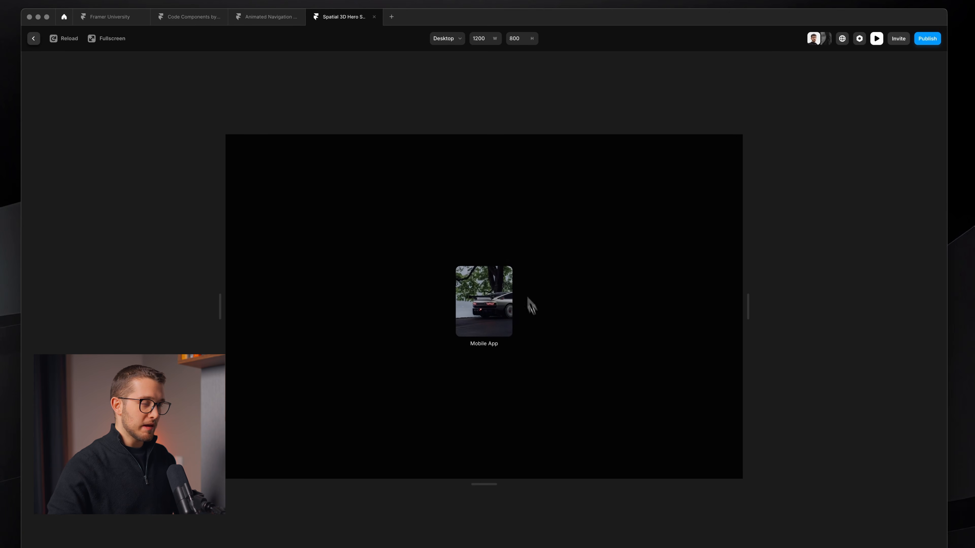
key(Escape)
drag(513, 337, 314, 262)
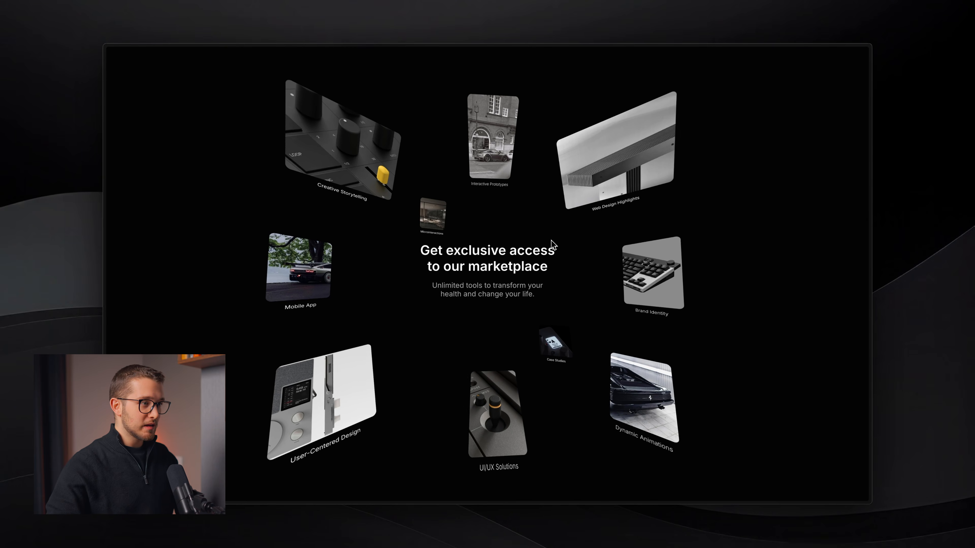
Step: Outline the area spanned by the images in the finished hero preview with a screen-capture selection and return to the Framer project
key(shift+super)
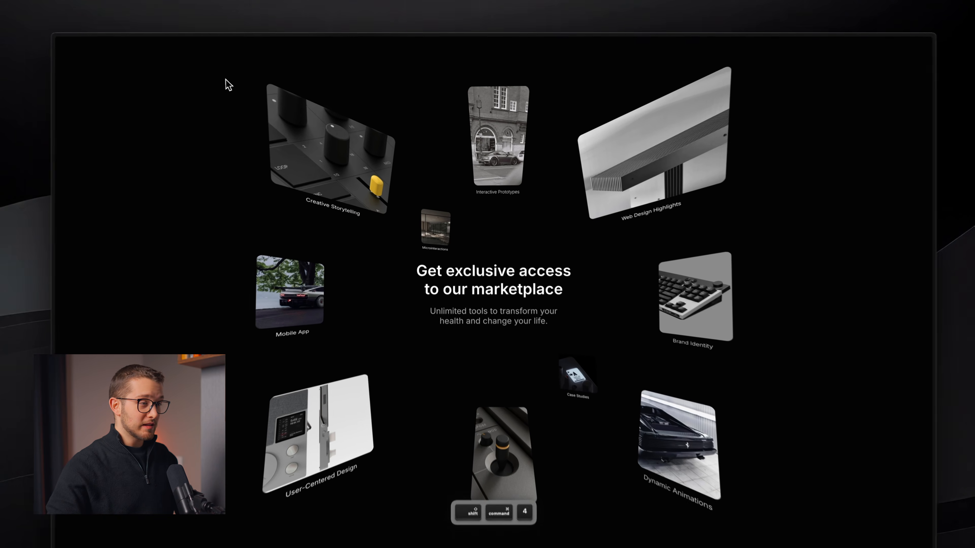
drag(255, 83, 703, 443)
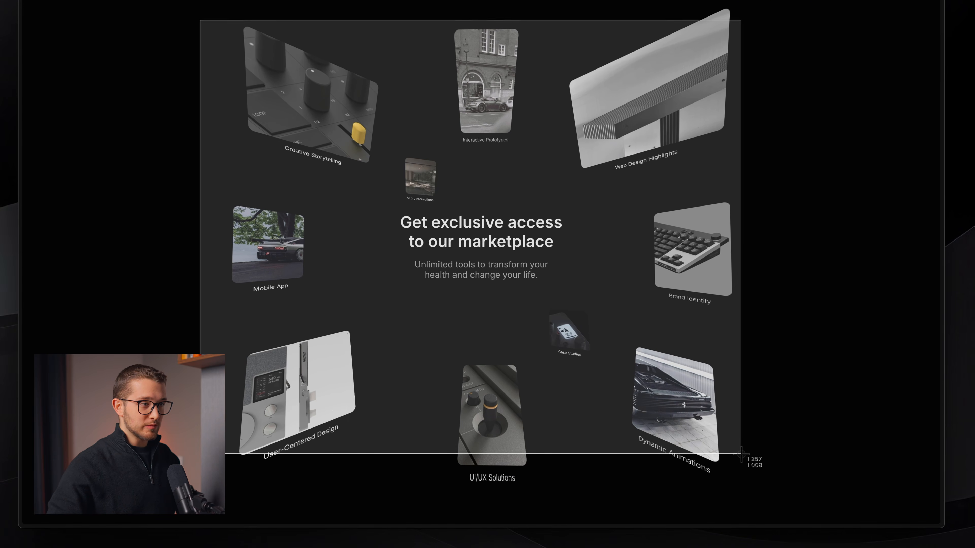
key(Escape)
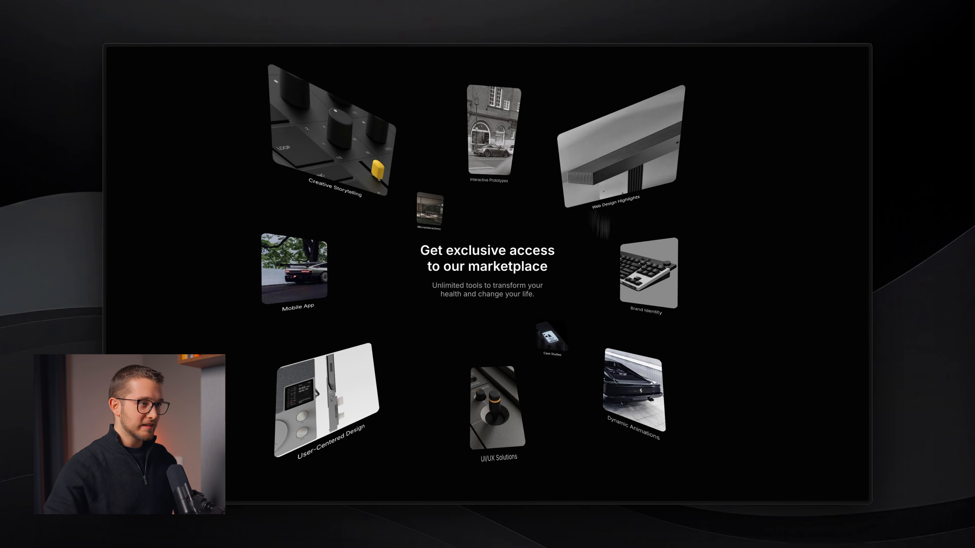
key(super+Tab)
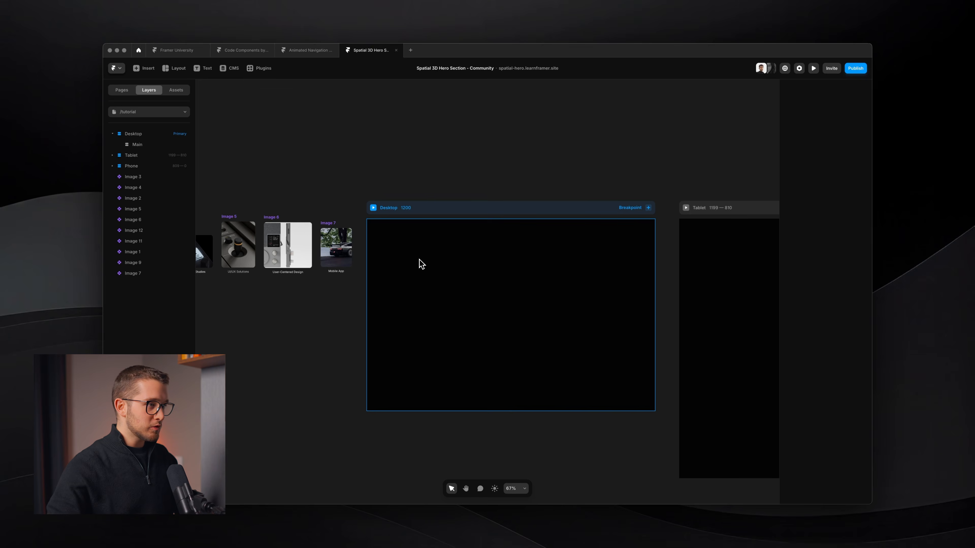
Step: Draw a frame about 758 × 522 inside the Desktop breakpoint's Main stack and remove its fill
click(422, 265)
key(f)
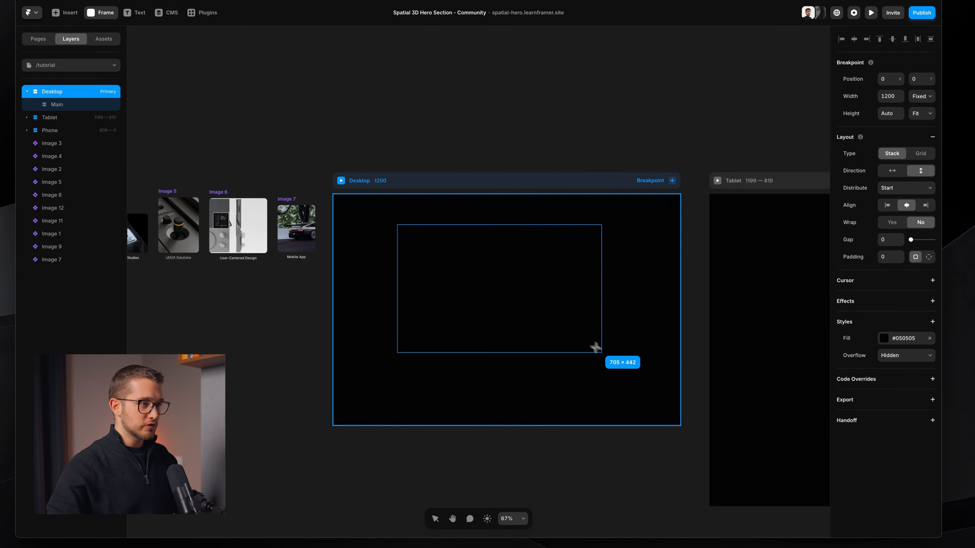
drag(596, 347, 616, 384)
scroll(543, 337, up, 5)
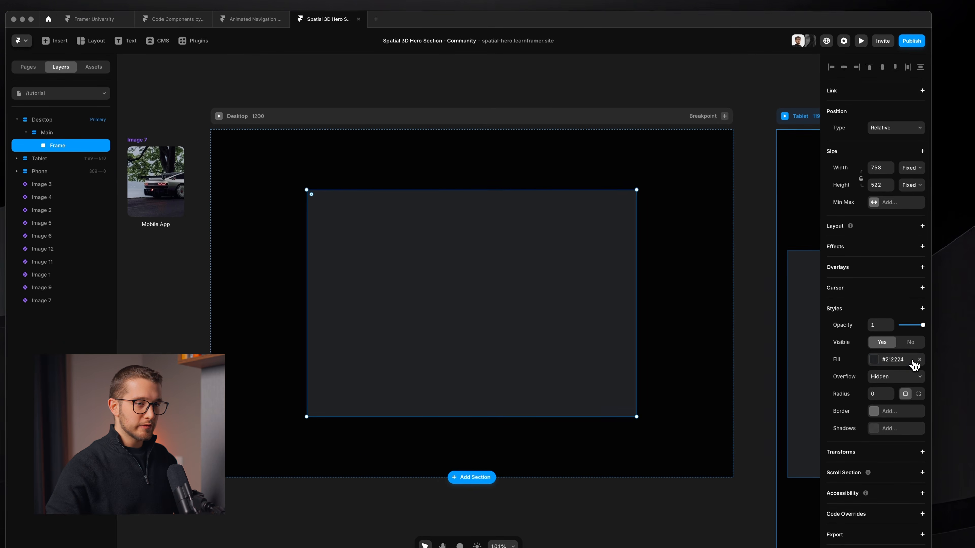
click(920, 358)
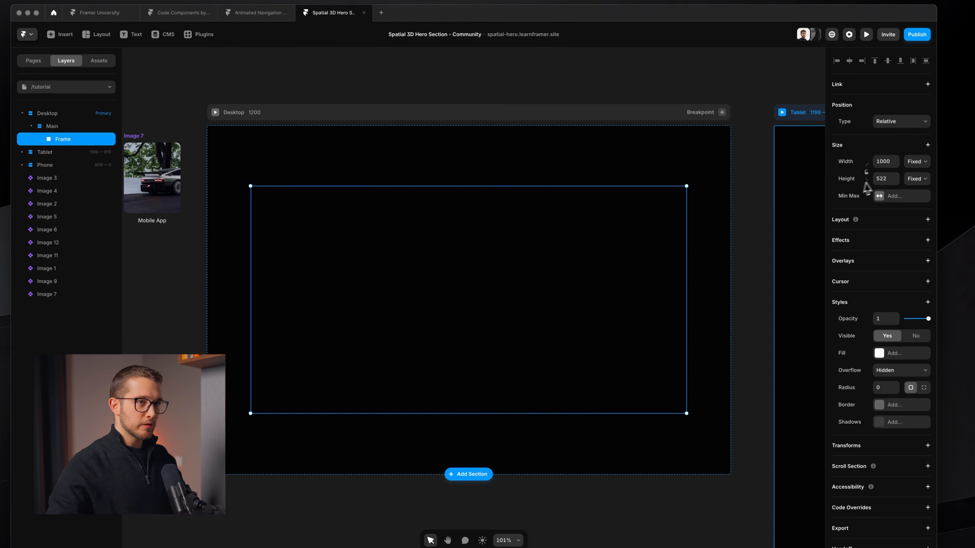
Step: Set the new frame's width and height to 1000 and rename it Images
click(880, 167)
text(1000)
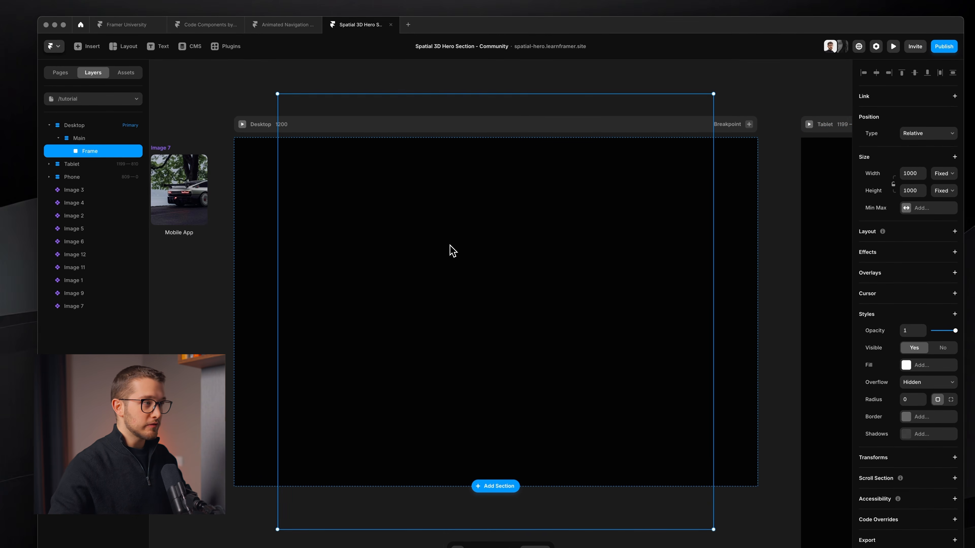
double_click(91, 151)
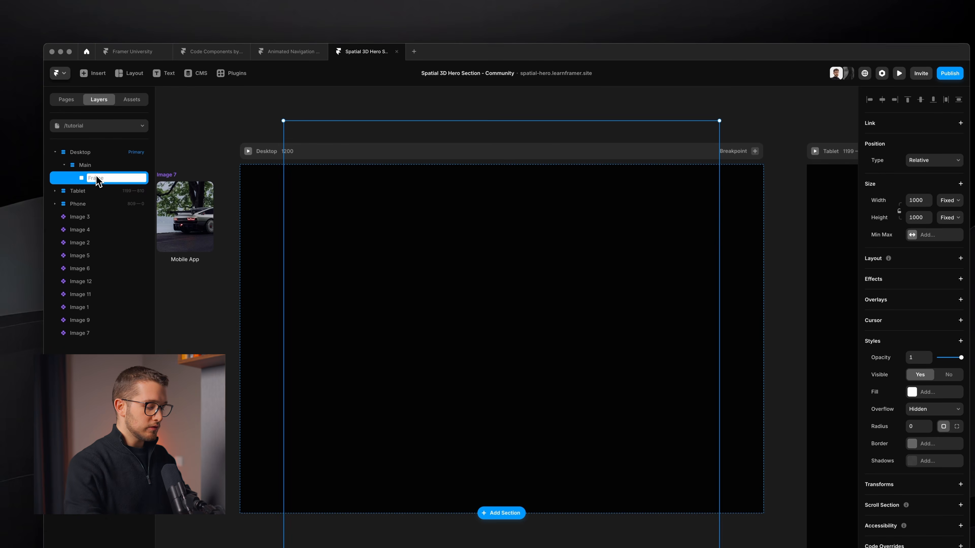
text(Co)
key(BackSpace)
key(BackSpace)
text(Images)
key(Return)
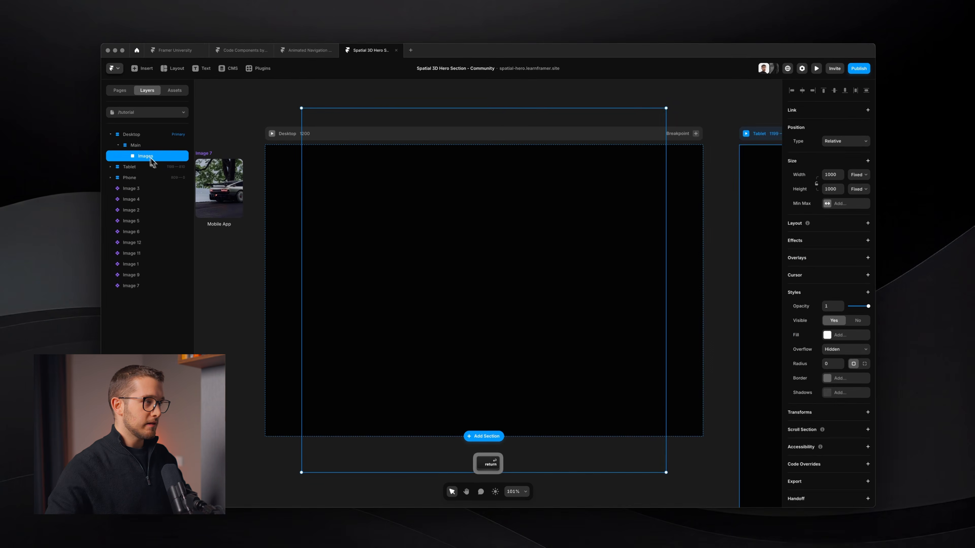
Step: Move the Creative Storytelling image into the Images frame and position it near the upper-left corner, about 57 from the left and 147 from the top
scroll(307, 277, down, 5)
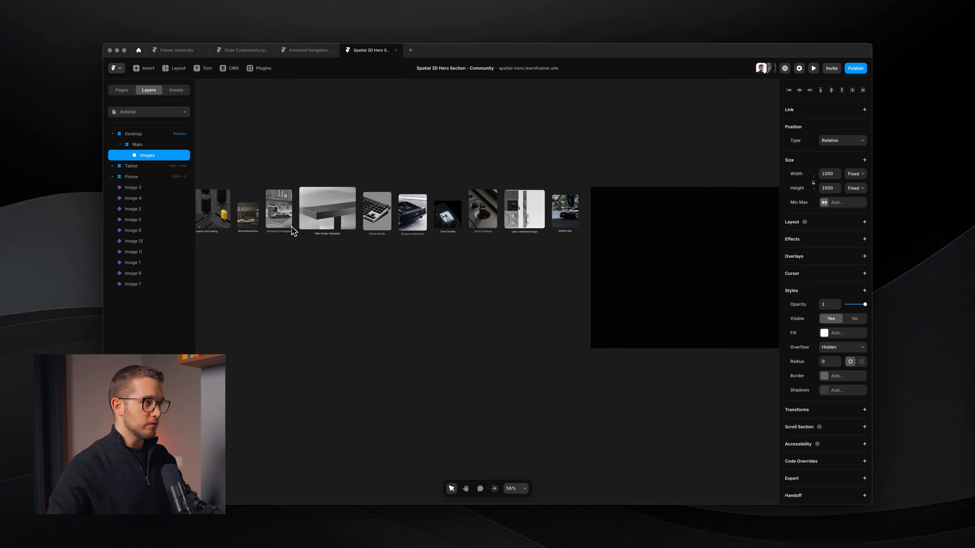
scroll(288, 227, down, 4)
drag(221, 222, 574, 248)
scroll(574, 248, up, 3)
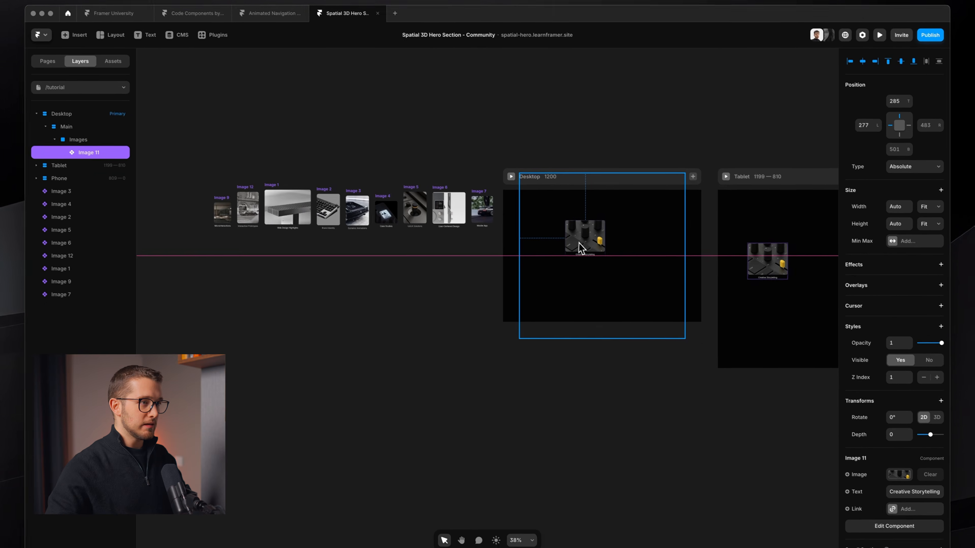
scroll(573, 245, up, 4)
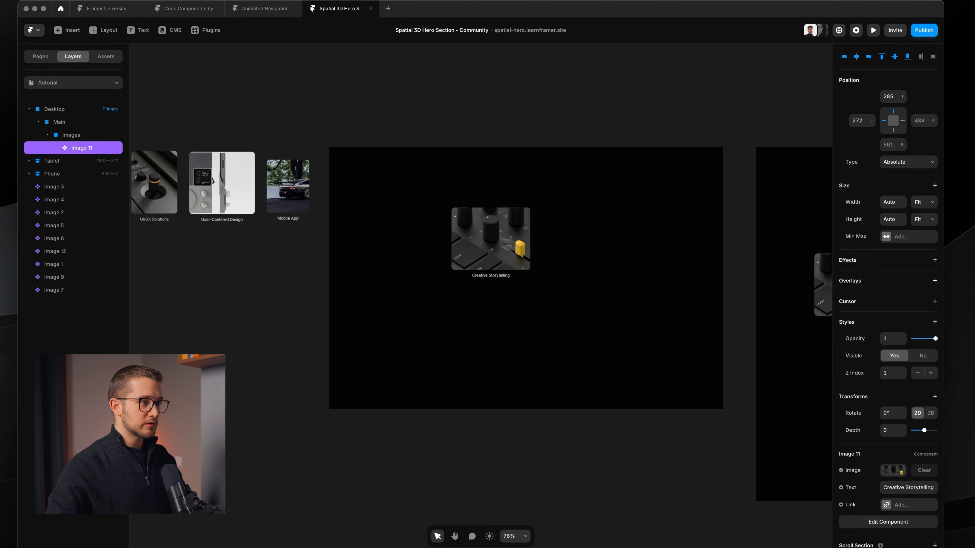
scroll(484, 238, up, 4)
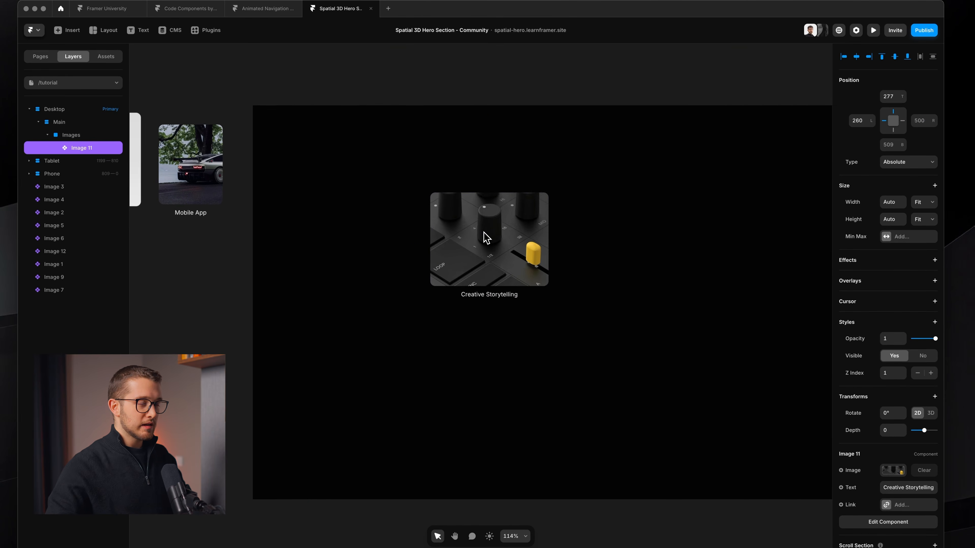
scroll(483, 235, right, 1)
drag(483, 235, 377, 177)
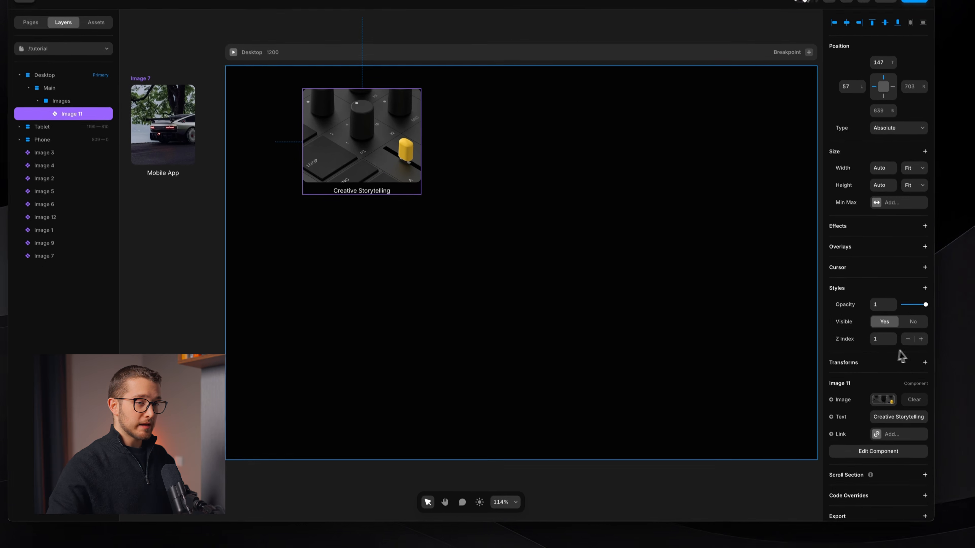
Step: Add a 3D Rotate transform to the Creative Storytelling image and try tilting it to 41 around the X axis
click(917, 402)
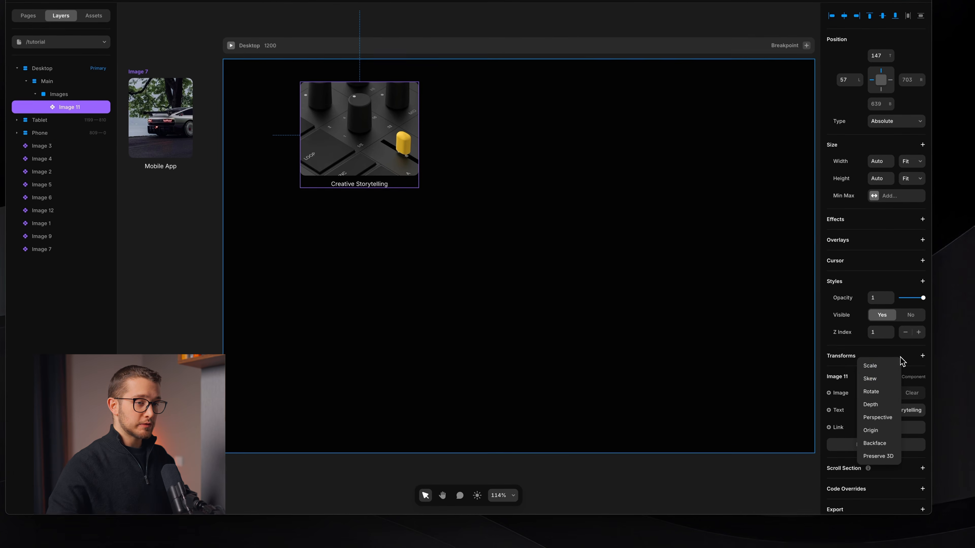
click(878, 391)
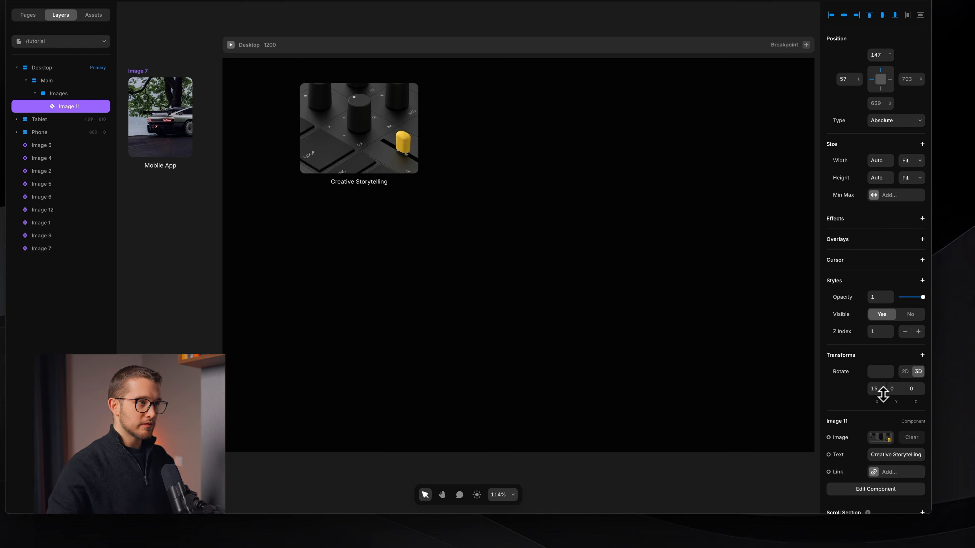
drag(887, 381, 887, 383)
scroll(428, 211, up, 4)
scroll(429, 211, up, 1)
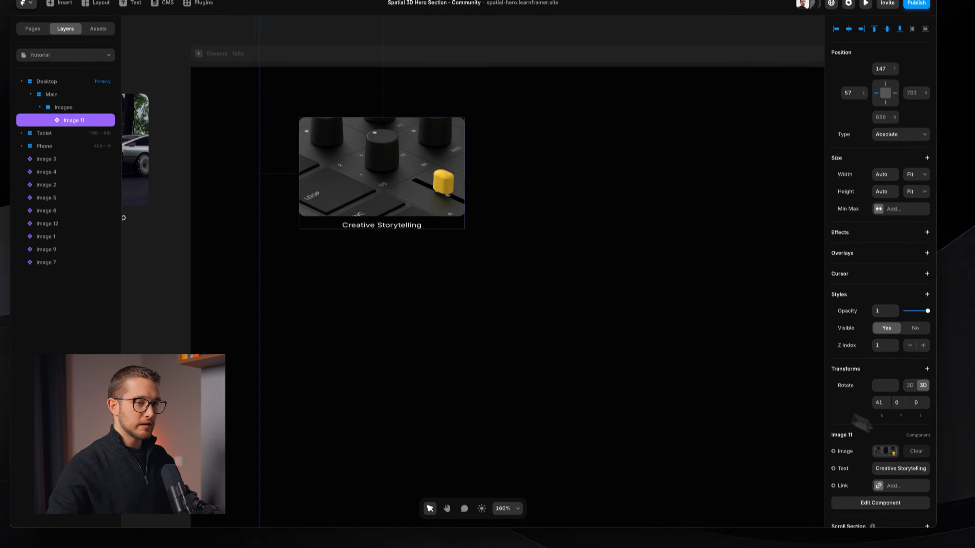
Step: Set the Creative Storytelling image's 3D rotation to -20 on X and 30 on Y
click(877, 388)
text(5)
key(Return)
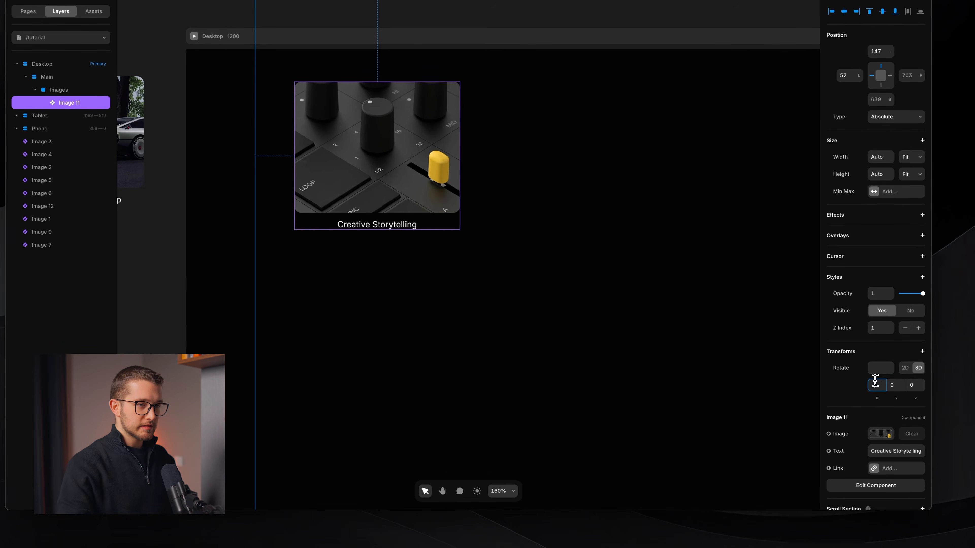
text(30)
key(Return)
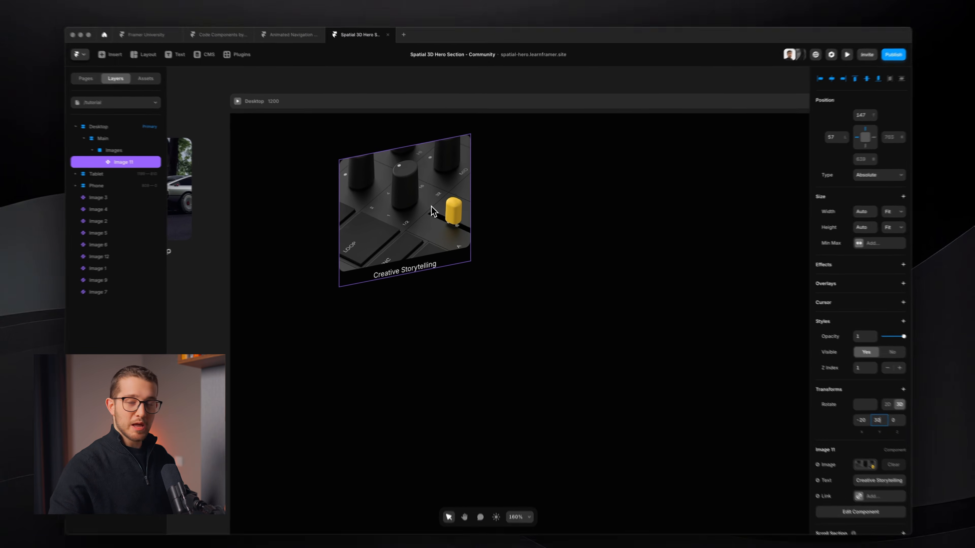
Step: Add a Perspective transform of 1200 and Preserve 3D to the Images frame, with its overflow set to Visible
scroll(437, 211, down, 3)
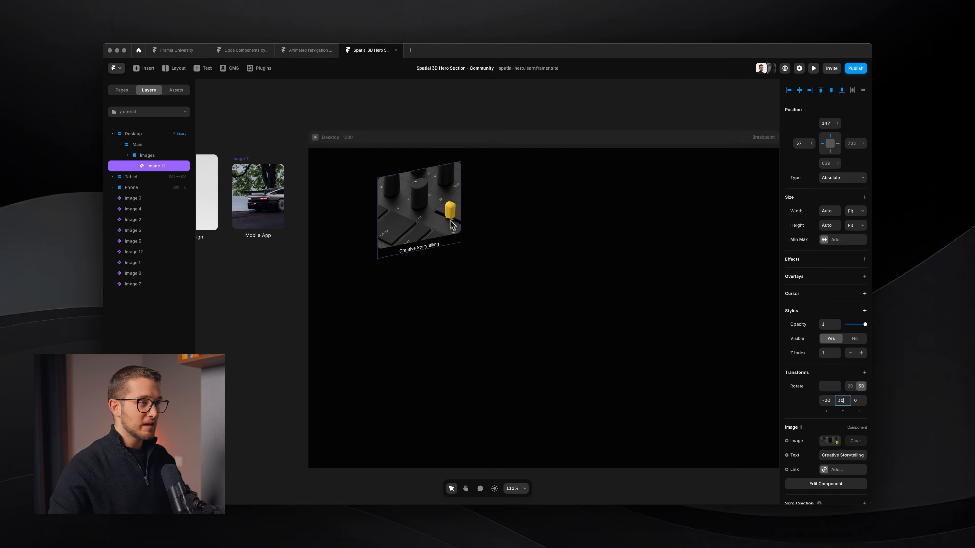
super+click(500, 222)
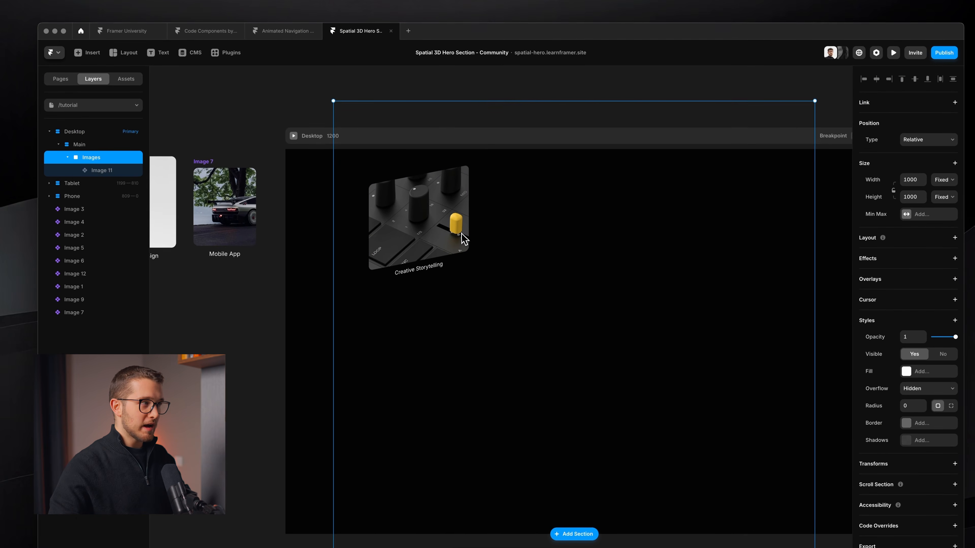
scroll(462, 232, right, 1)
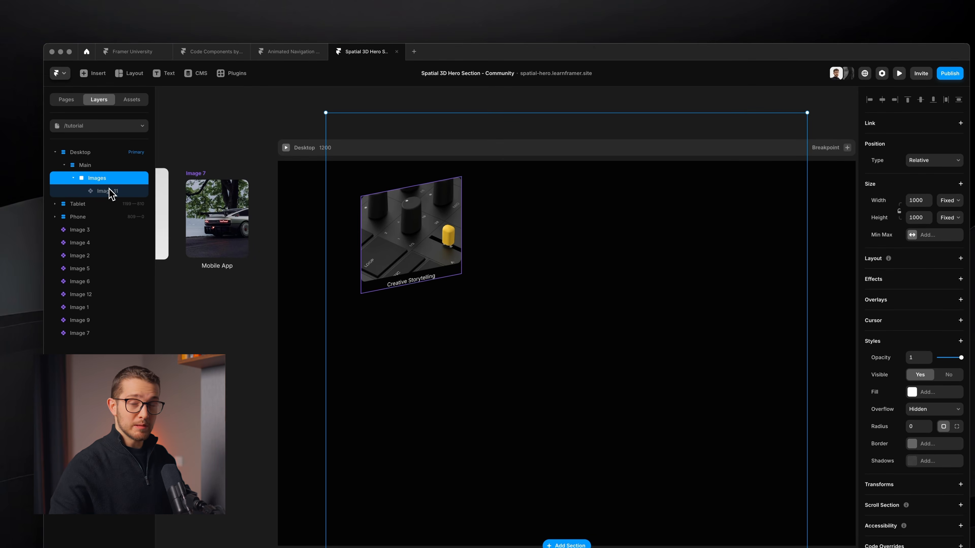
click(109, 191)
click(103, 181)
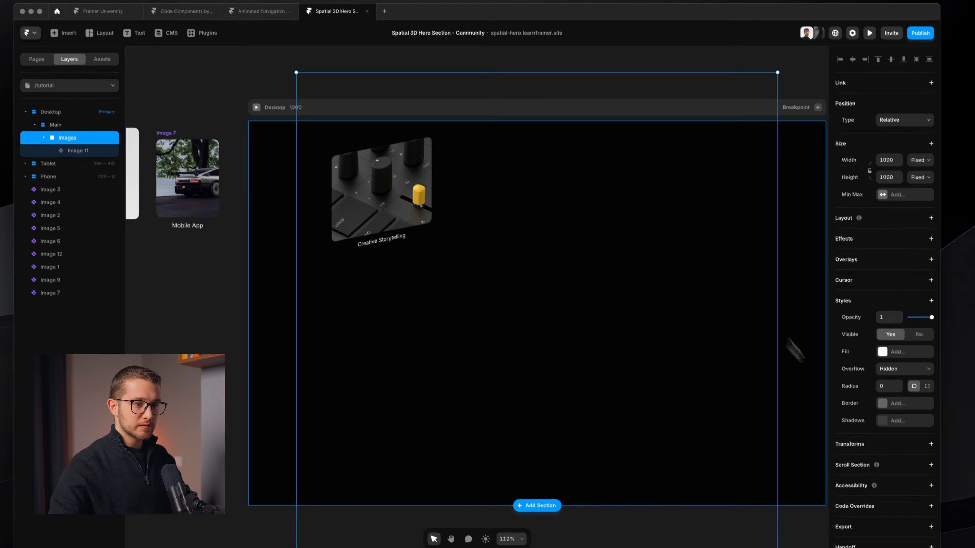
click(866, 435)
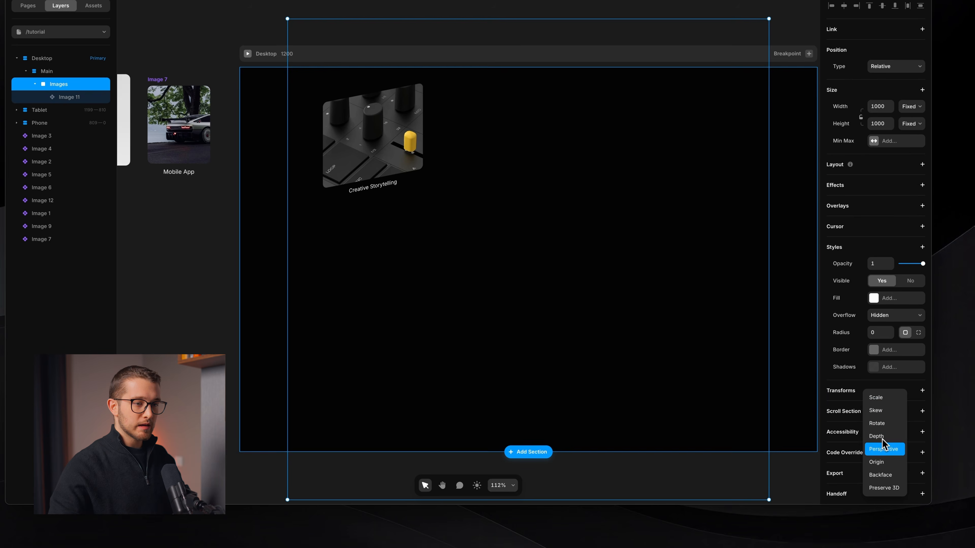
click(885, 492)
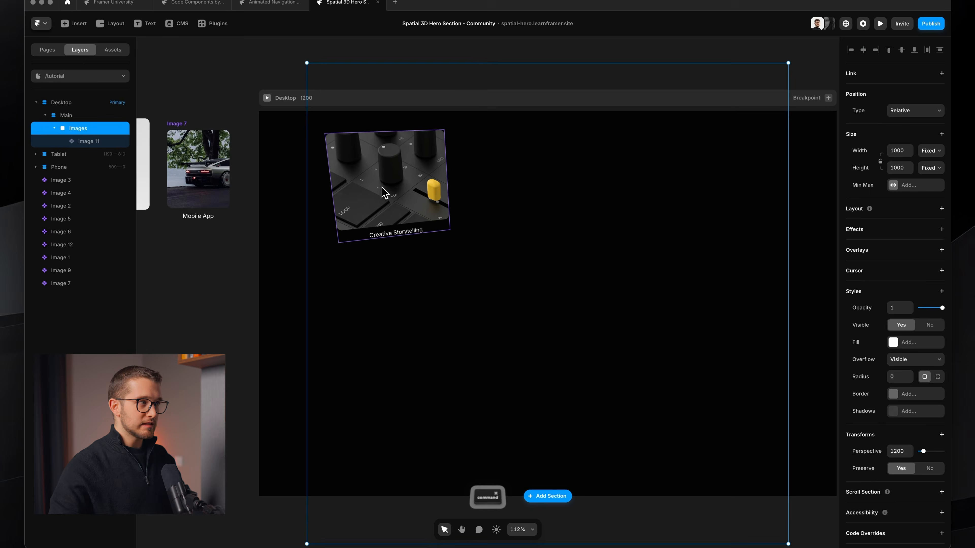
Step: Shift the Creative Storytelling image to 63 from the left and 144 from the top, and move the Web Design Highlights image into the Images frame
super+click(384, 192)
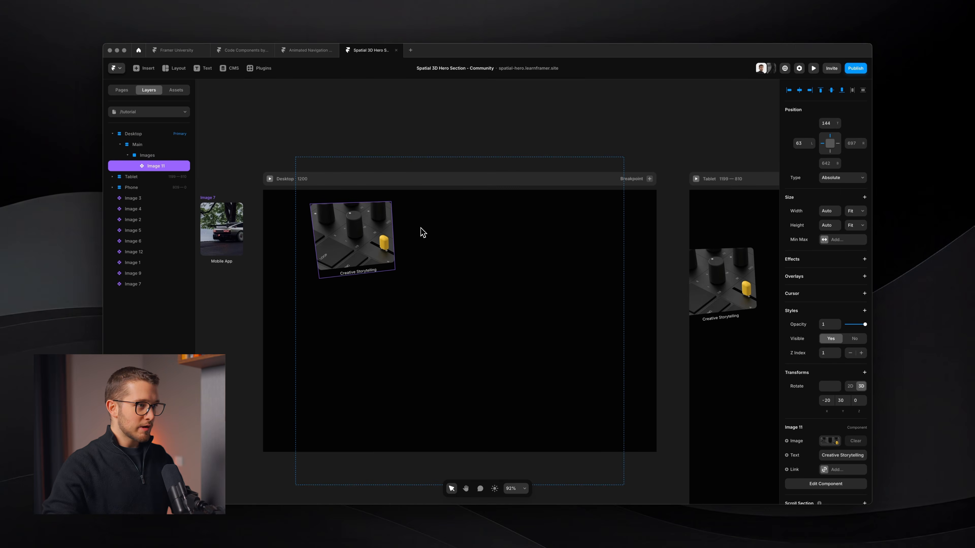
scroll(423, 233, left, 10)
click(460, 243)
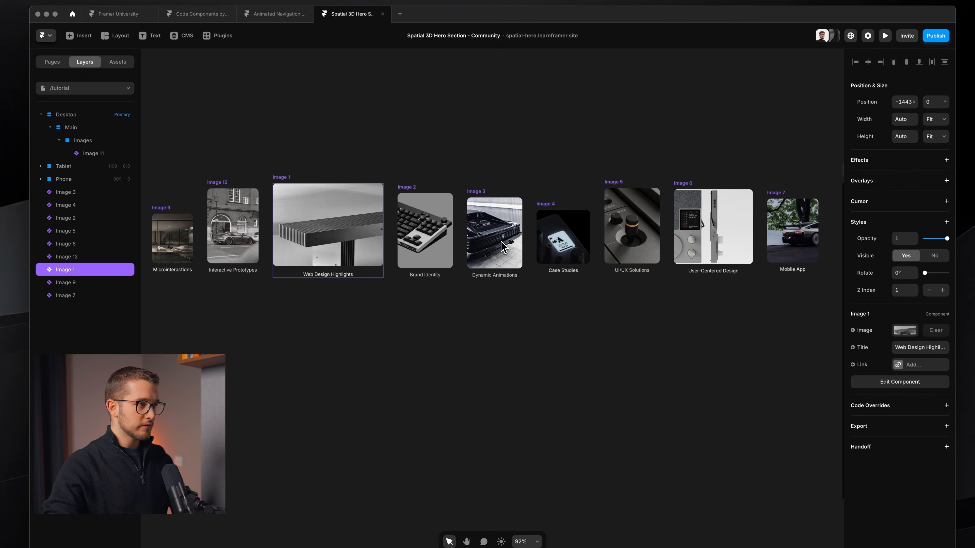
scroll(271, 225, down, 6)
drag(280, 224, 629, 264)
scroll(628, 264, up, 8)
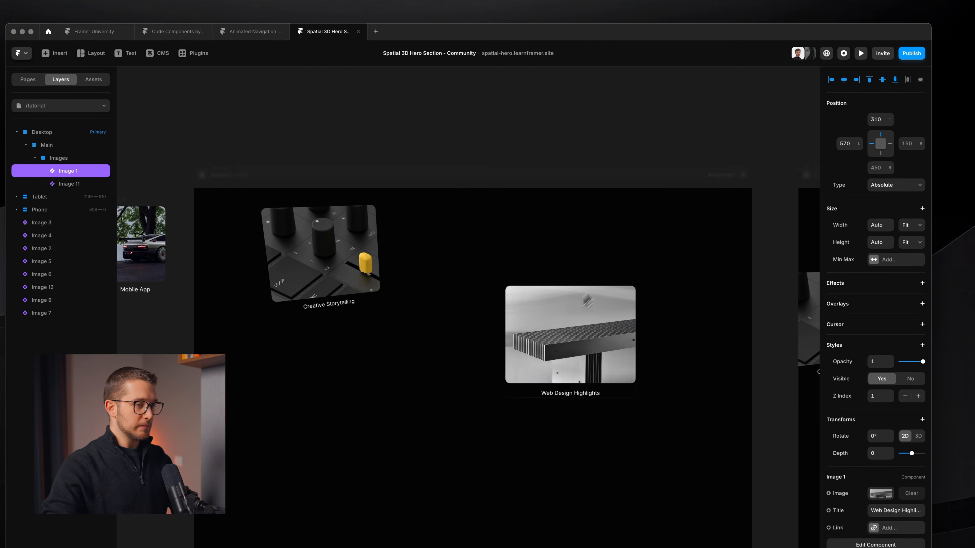
Step: Place the Web Design Highlights image near the Images frame's upper-right corner, pinned about 154 from the top and 77 from the right
drag(586, 300, 551, 277)
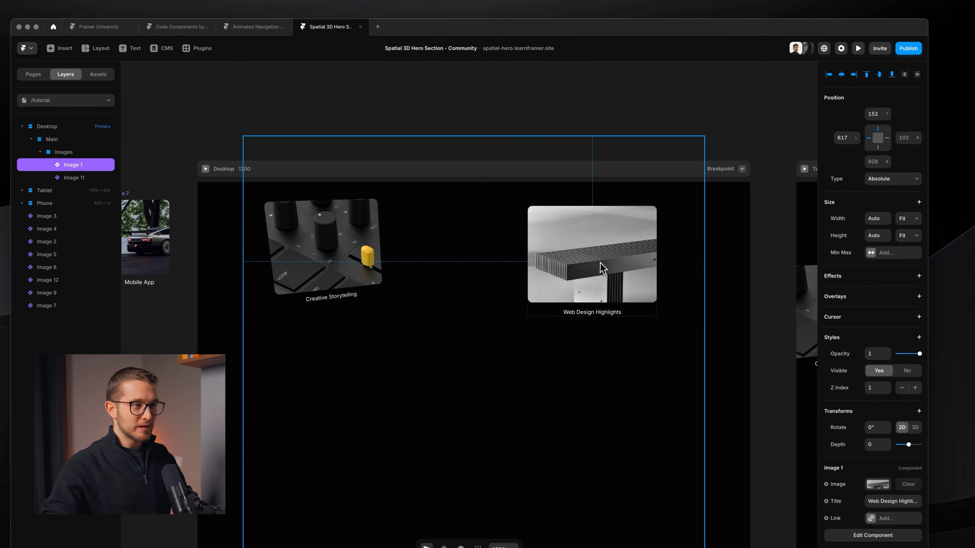
drag(601, 268, 608, 269)
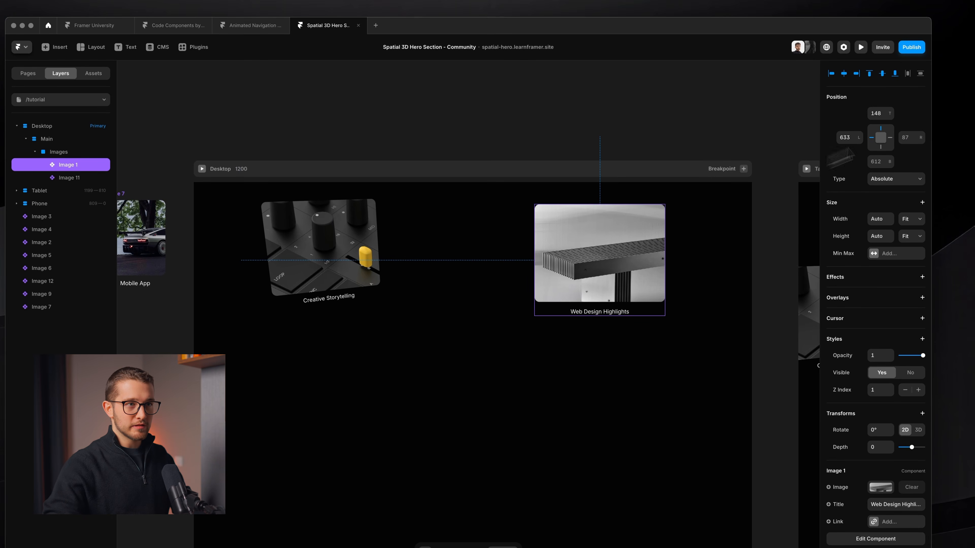
click(890, 138)
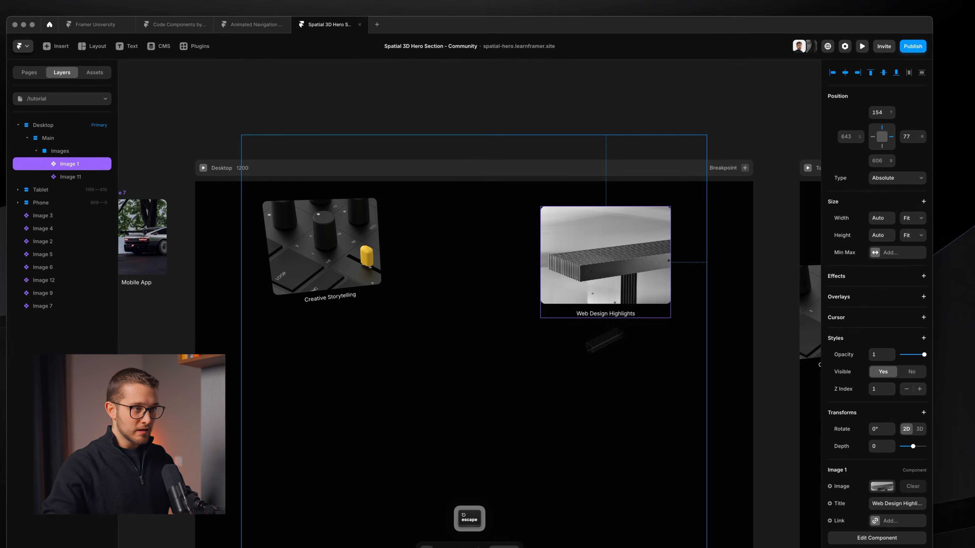
key(Escape)
key(alt)
drag(717, 128, 701, 167)
drag(700, 167, 704, 174)
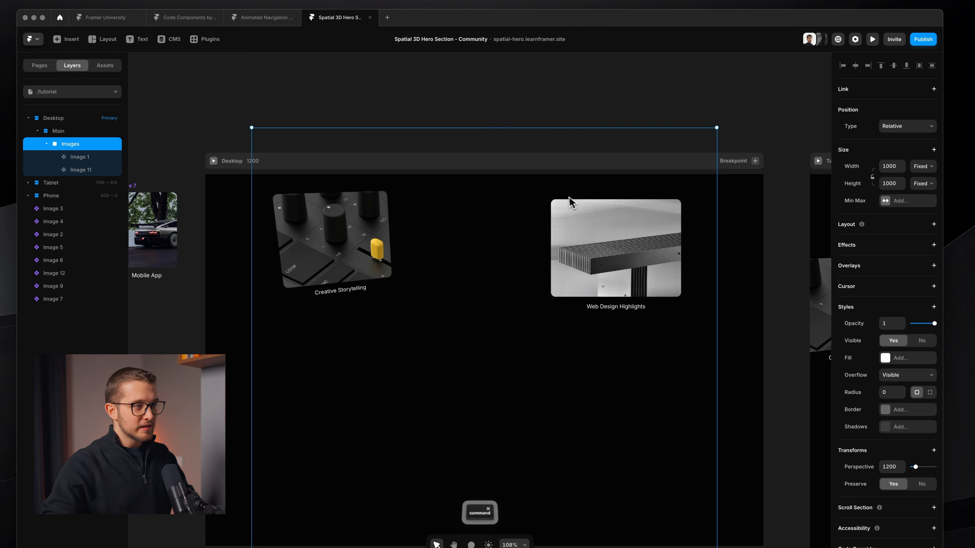
super+click(574, 224)
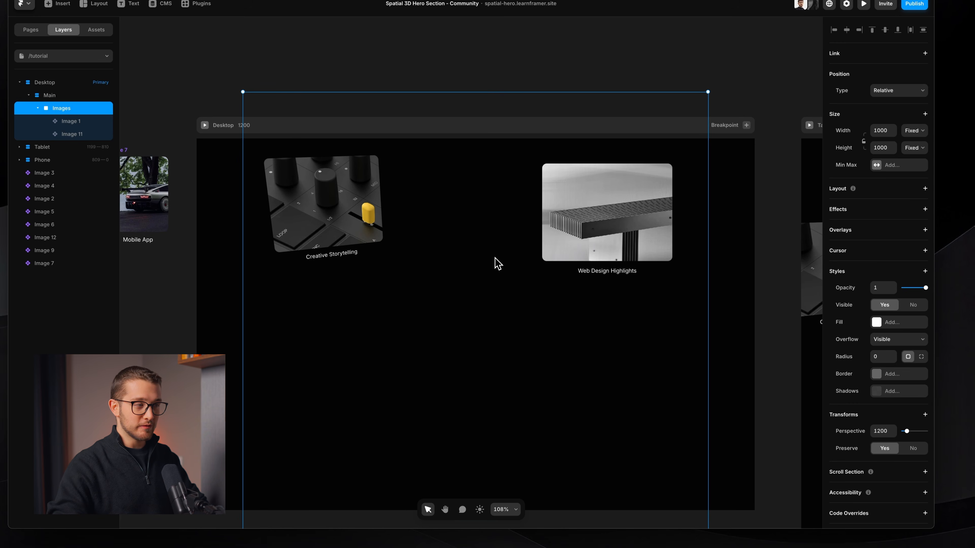
super+click(370, 220)
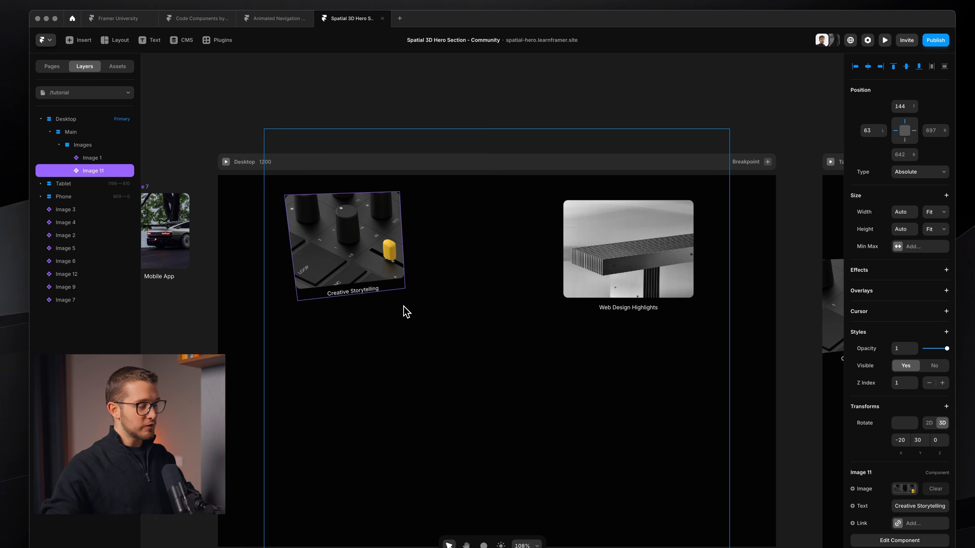
key(shift+super+4)
drag(289, 189, 410, 298)
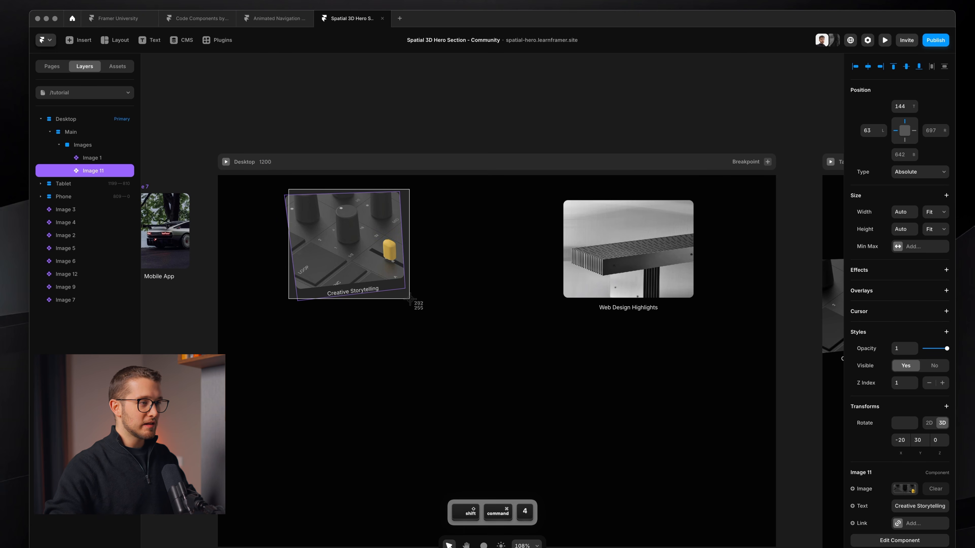
key(Escape)
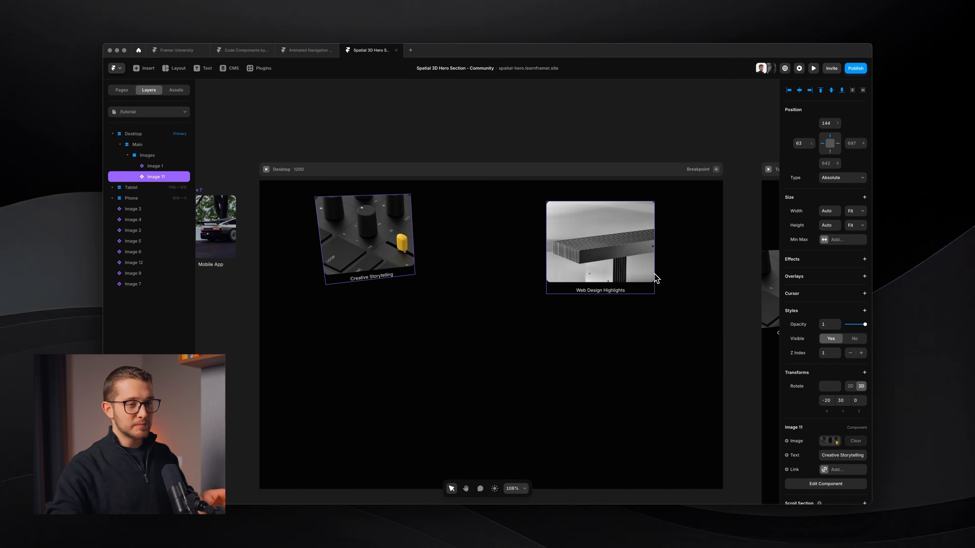
click(607, 278)
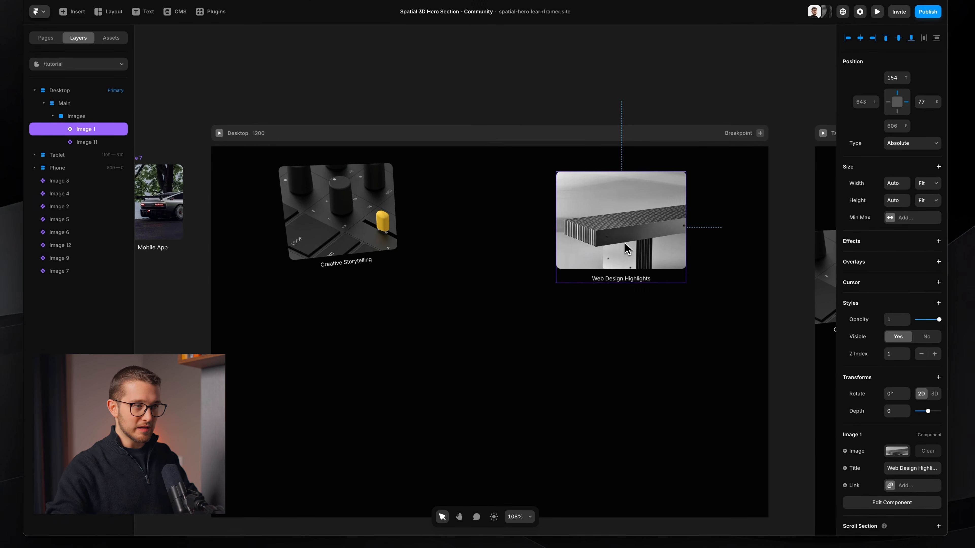
key(shift+super+4)
drag(581, 181, 697, 290)
key(Escape)
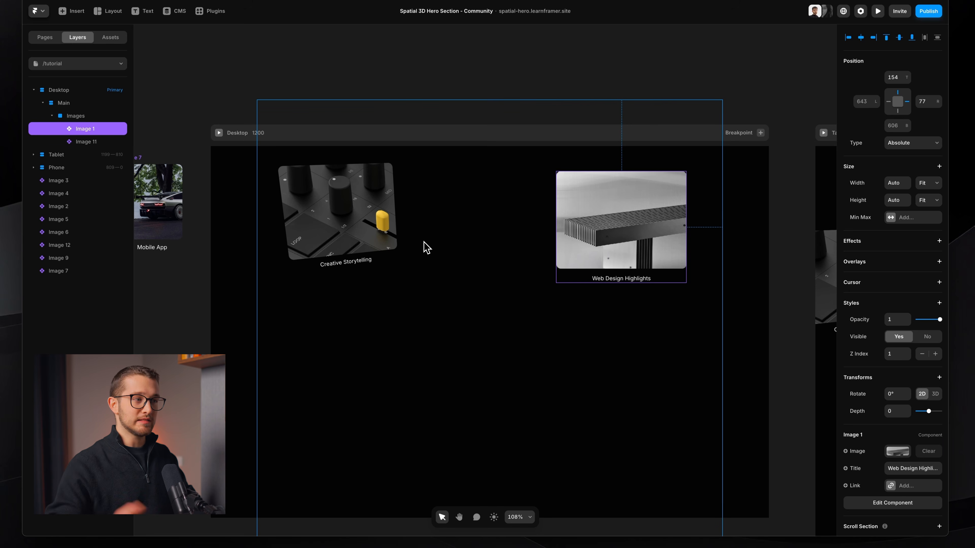
click(351, 242)
scroll(354, 250, down, 2)
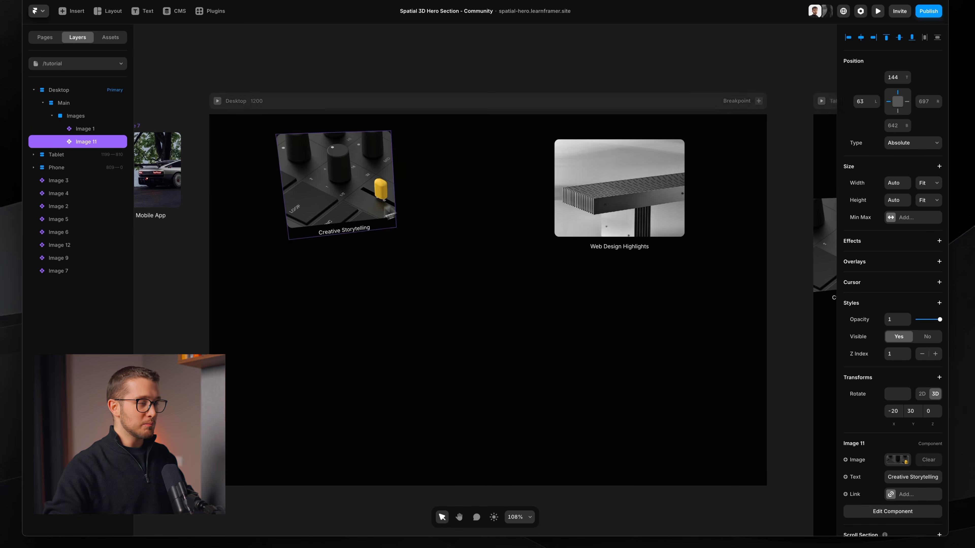
drag(345, 259, 349, 448)
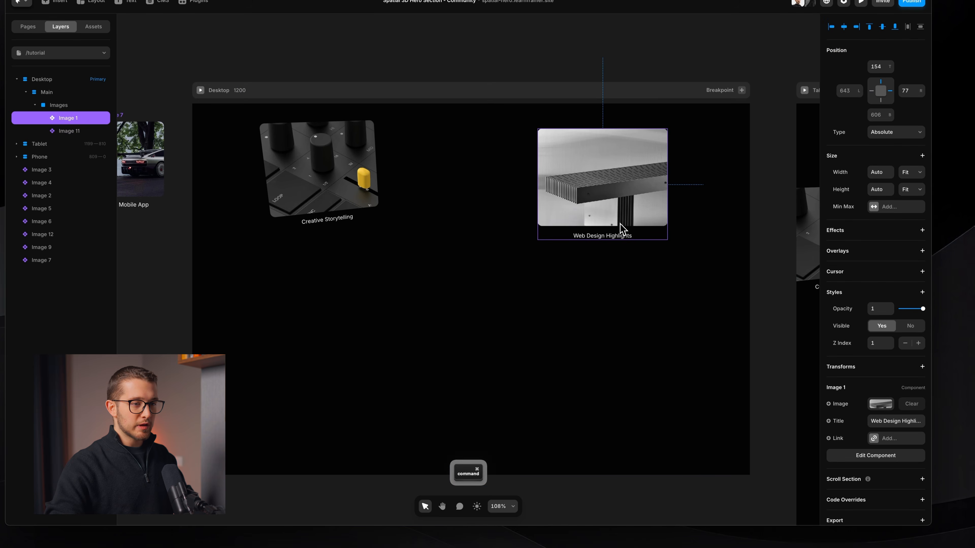
Step: Rotate the Web Design Highlights image in 3D by -20 on X and -30 on Y, positioned 144 from the top and 76 from the right
click(885, 383)
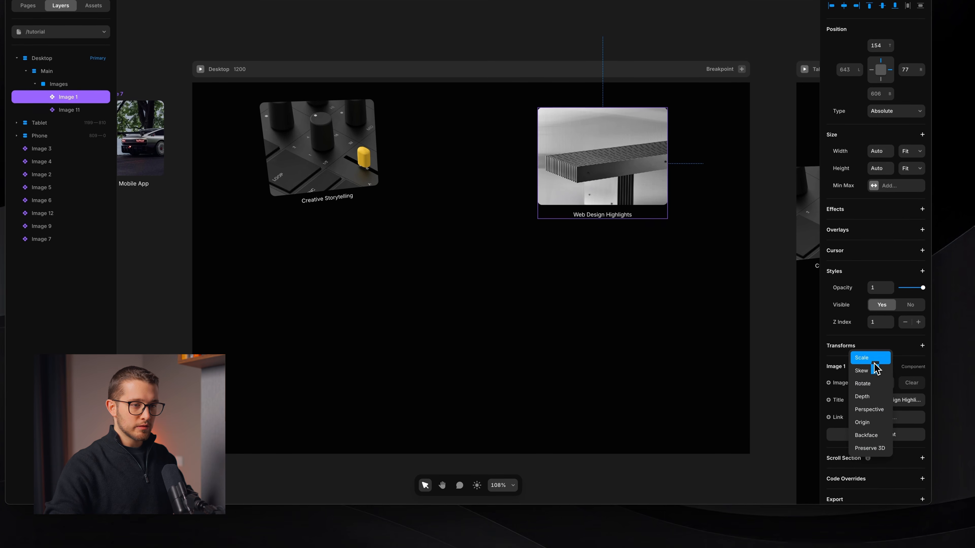
click(870, 396)
click(918, 363)
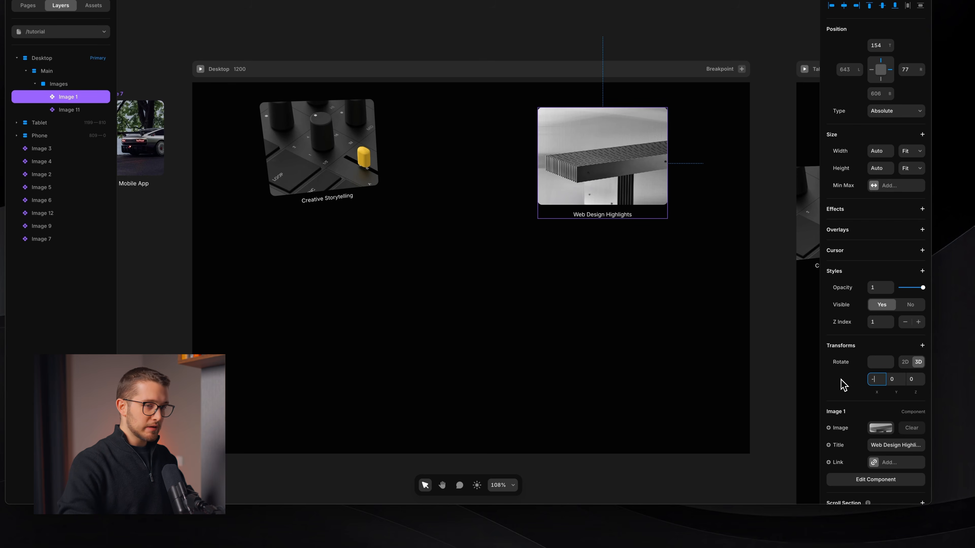
key(Return)
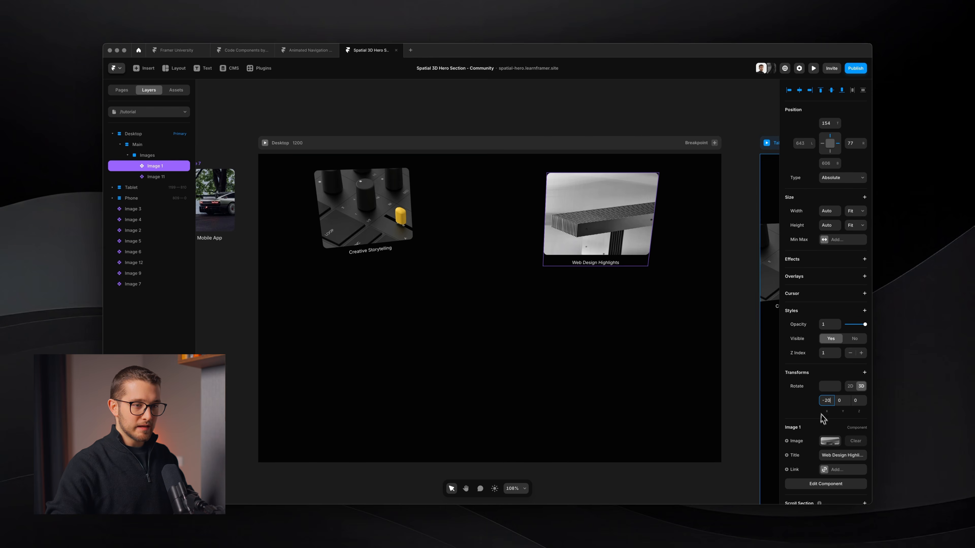
drag(836, 401, 850, 401)
text(-3)
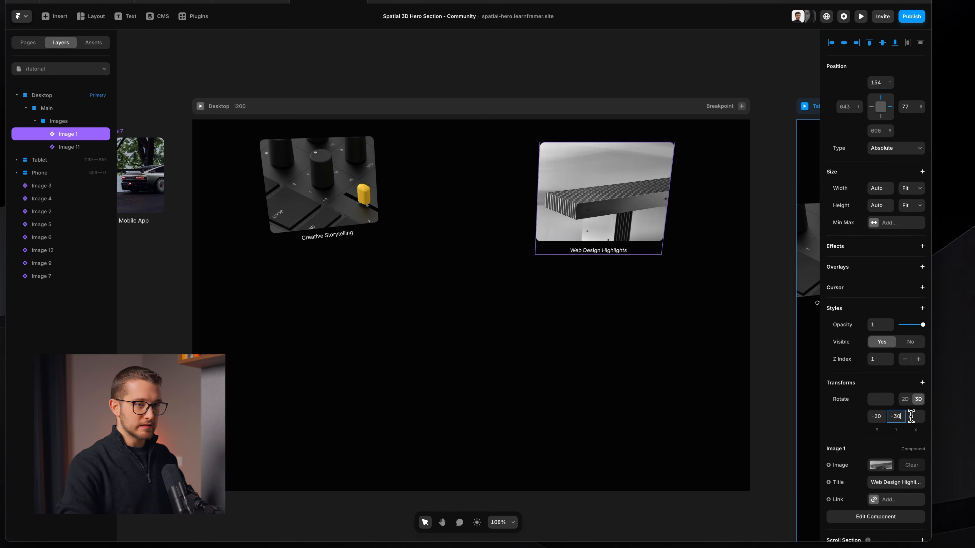
key(Return)
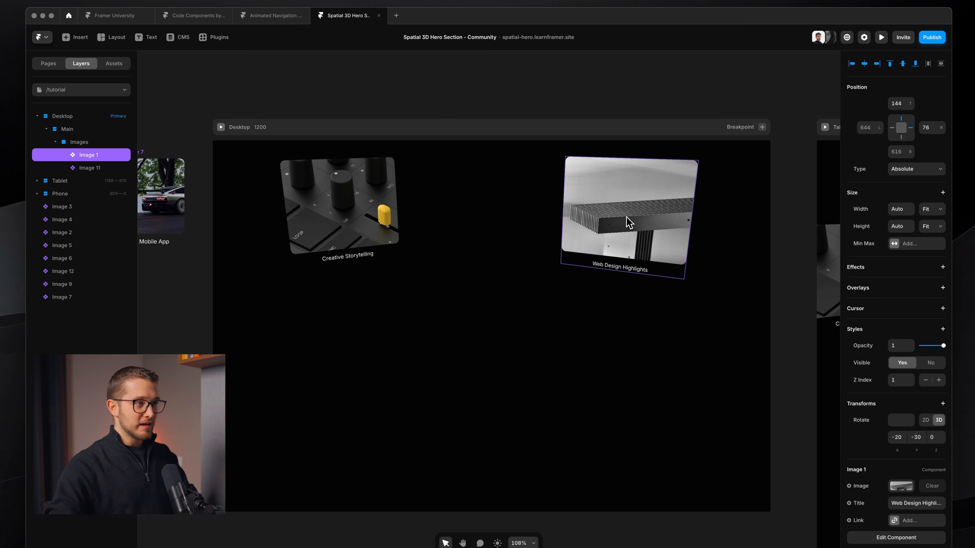
Step: Move the Creative Storytelling image to about 75 from the left and 146 from the top of the Images frame
click(353, 233)
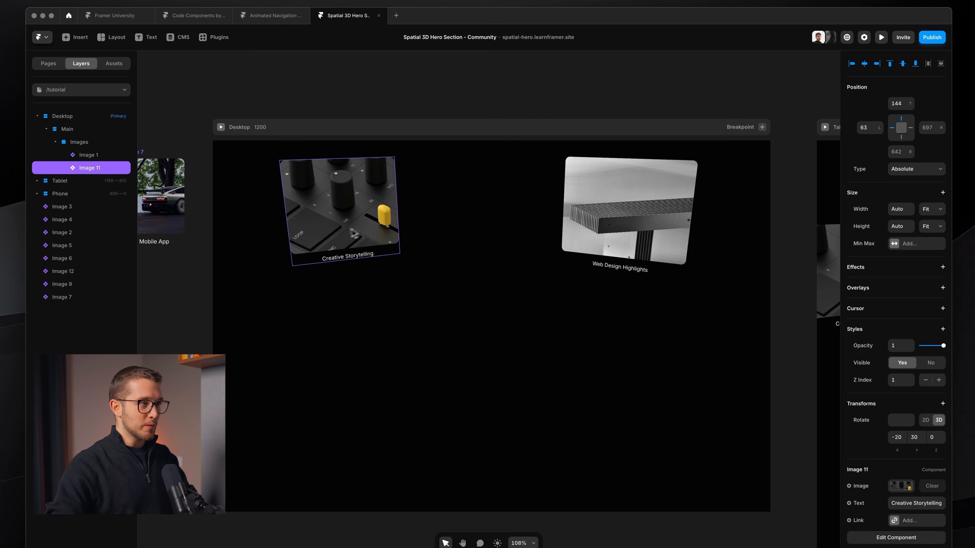
drag(331, 183, 337, 184)
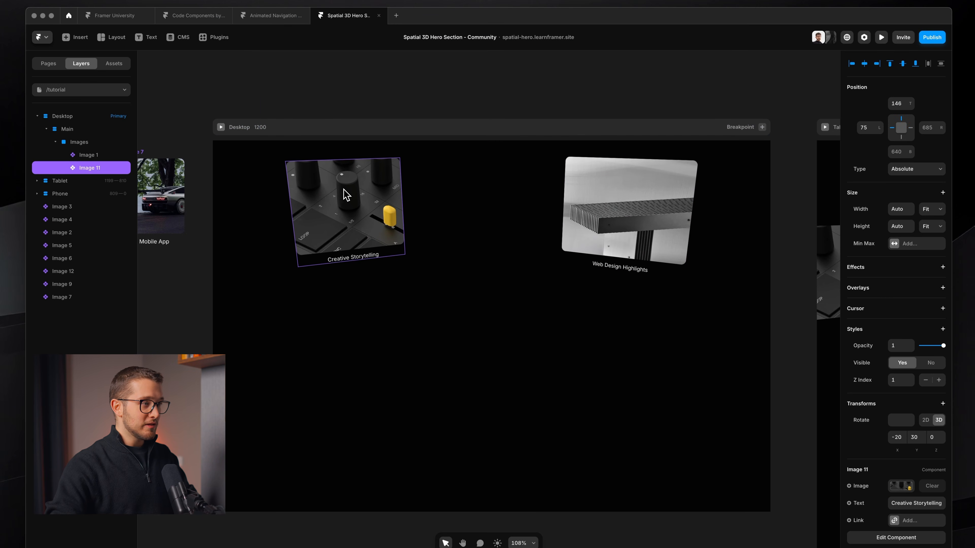
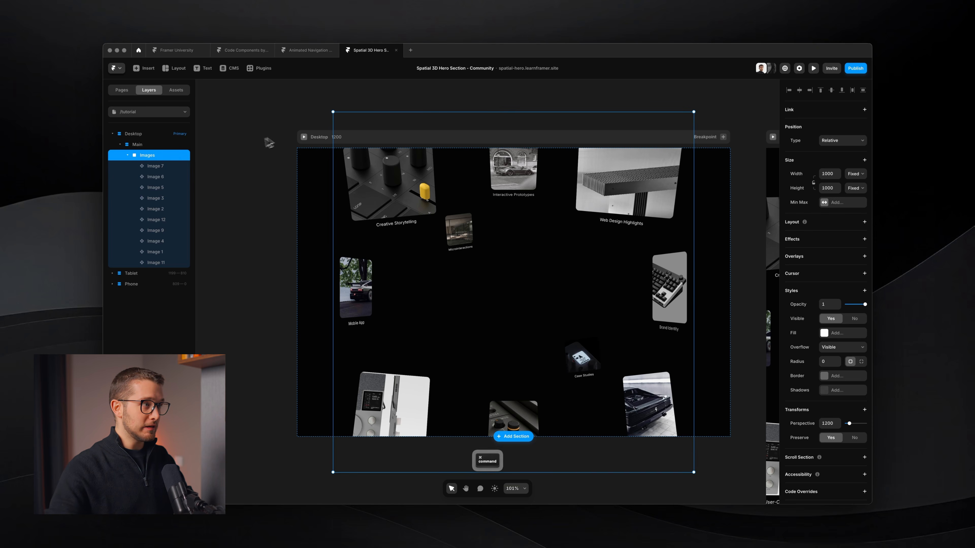
Step: Preview the hero section in fullscreen
key(super+p)
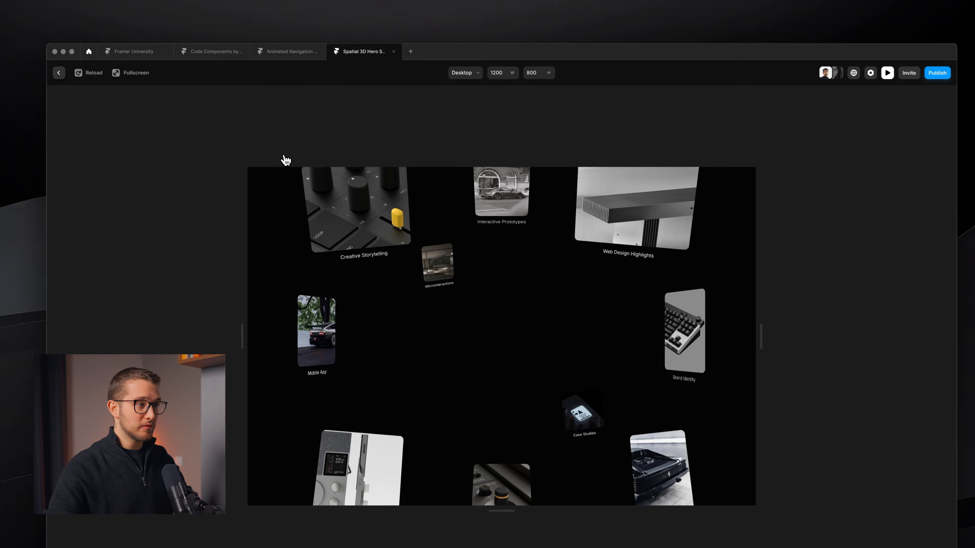
click(127, 73)
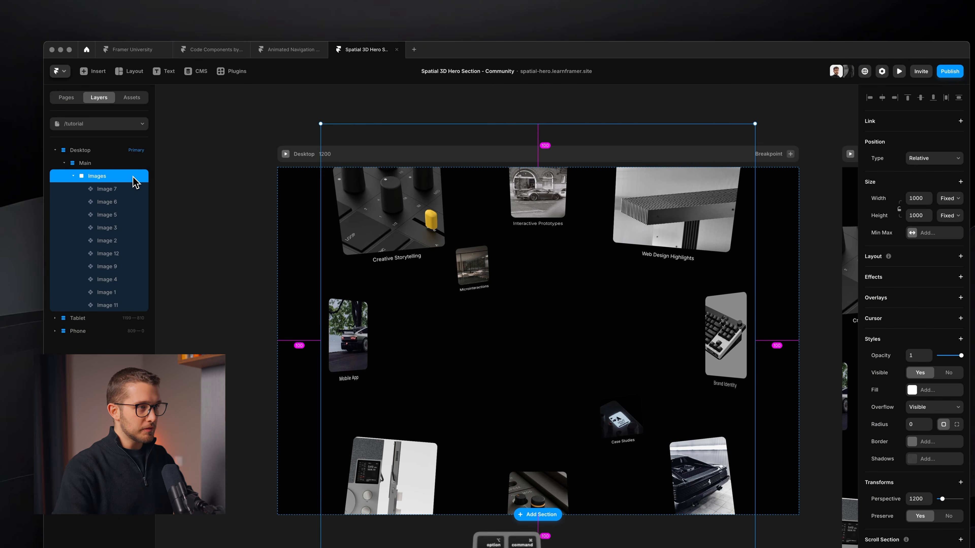
Step: Wrap the Images frame in a stack inside Main, with the stack's width and height set to Fit
key(alt+super+Return)
click(110, 189)
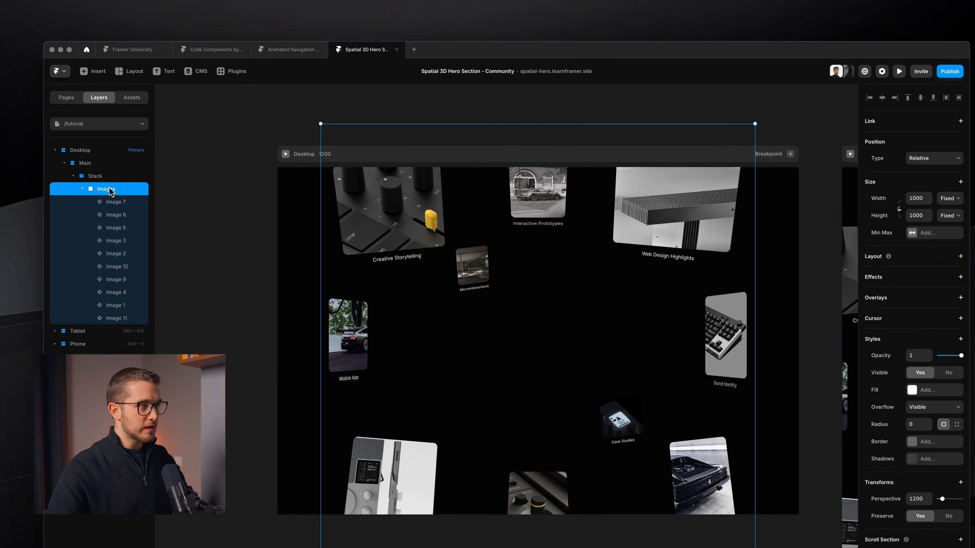
click(112, 177)
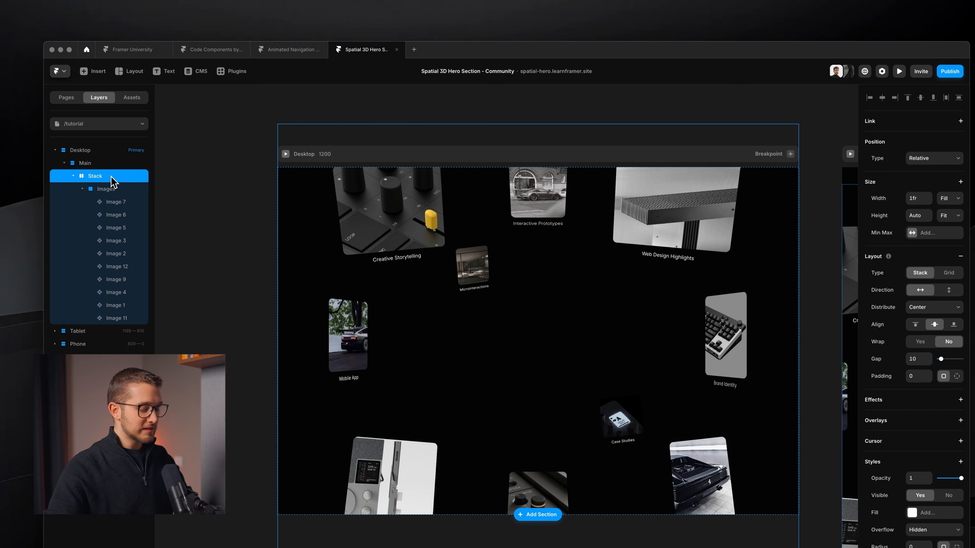
key(shift+a)
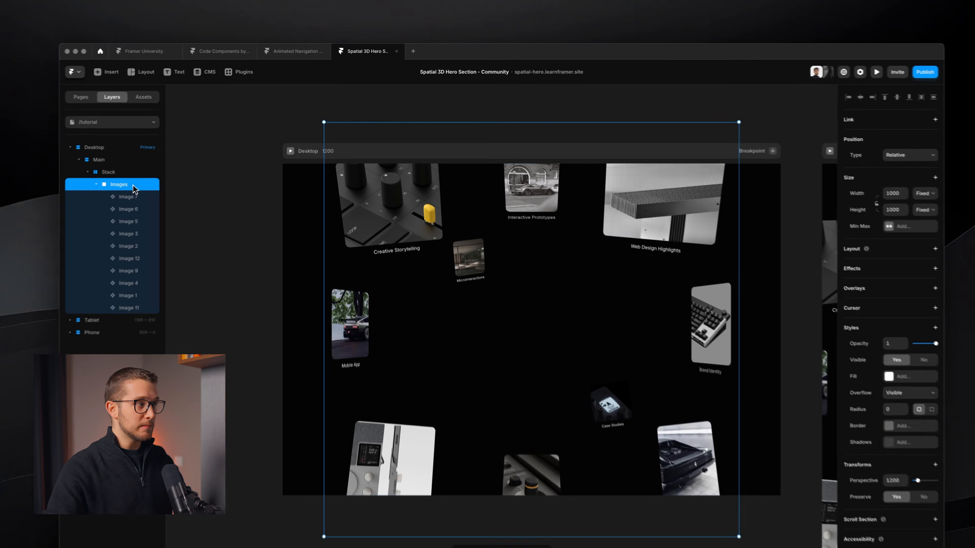
click(153, 166)
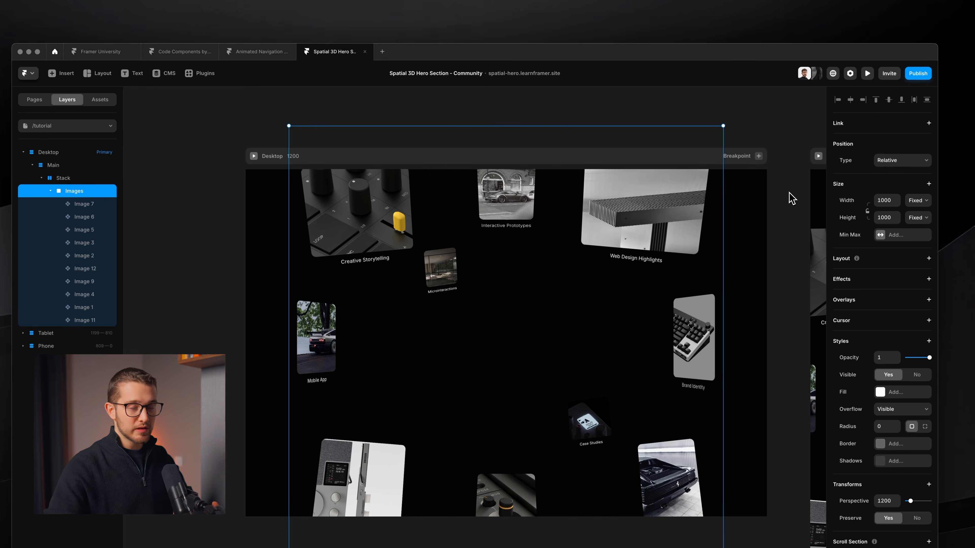
Step: Rename the stack around the Images frame as 3D Space
double_click(107, 175)
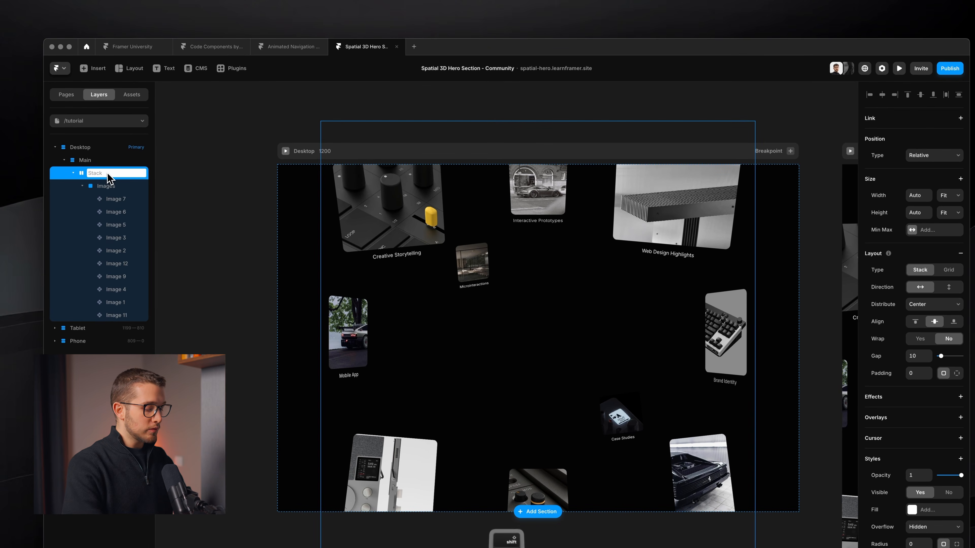
text(3D Space)
key(Return)
Step: Move the 3D Space stack out of the Desktop page onto the empty canvas beside it
scroll(460, 399, down, 5)
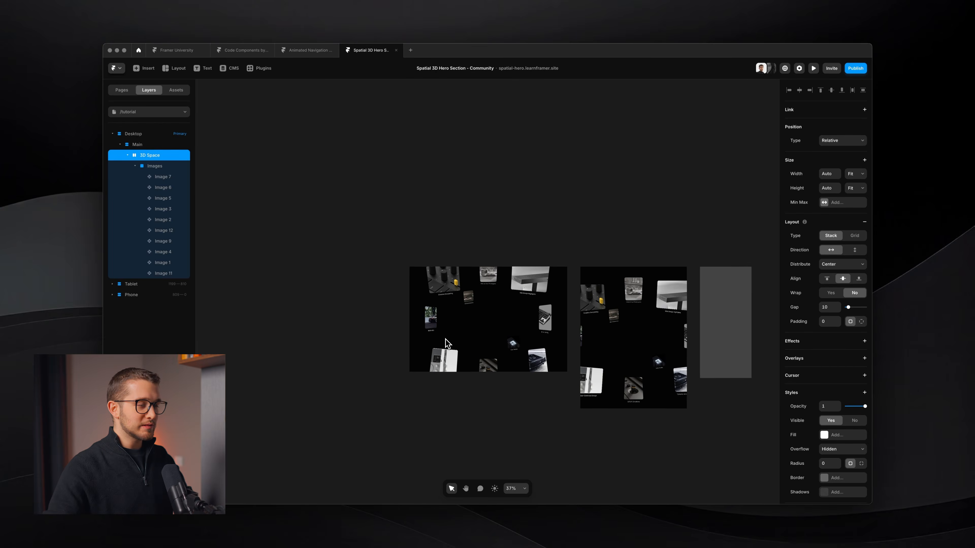
scroll(445, 339, left, 2)
drag(533, 315, 368, 338)
scroll(325, 316, up, 2)
scroll(299, 327, up, 1)
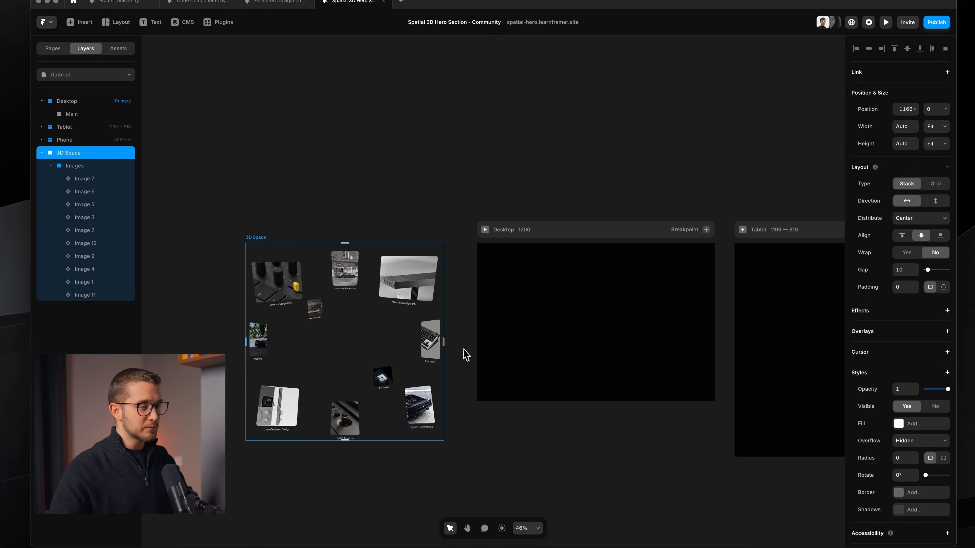
scroll(464, 355, up, 5)
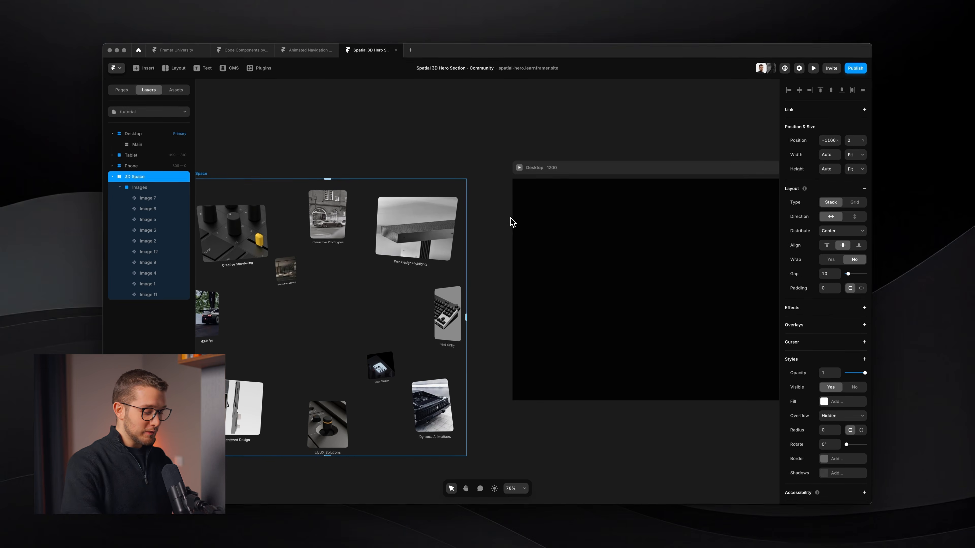
Step: Switch to framer.university, search the resources for "3d look", and copy the 3D Look component from its page
key(super+p)
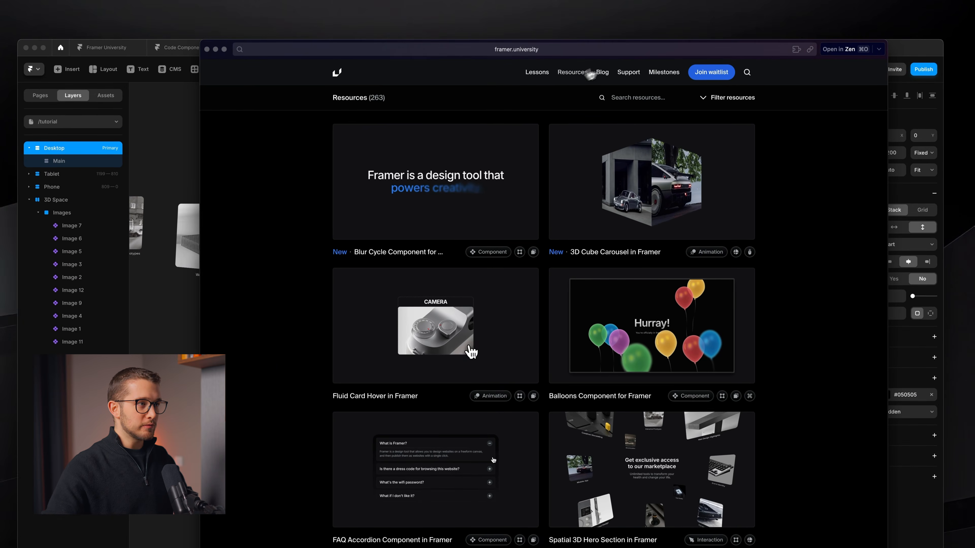
click(570, 79)
click(711, 102)
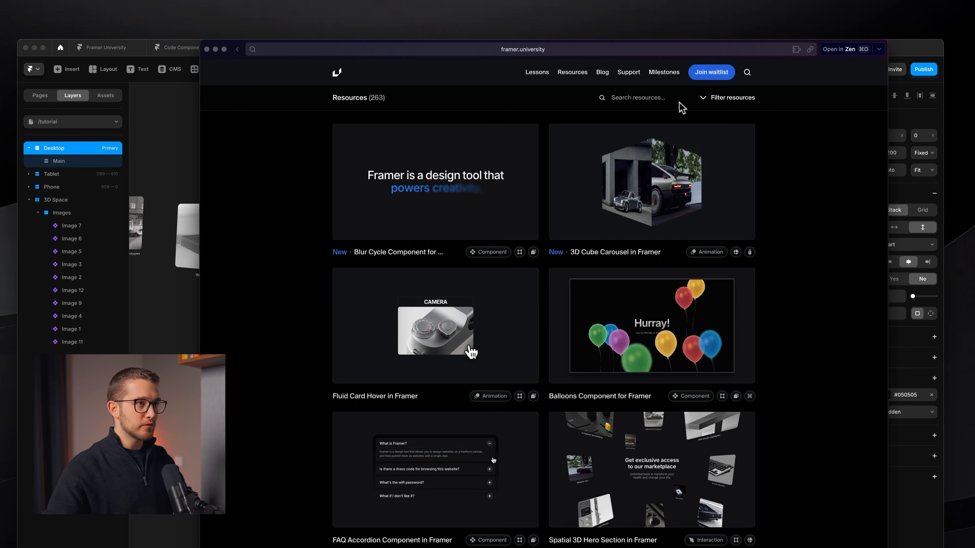
text(3d look)
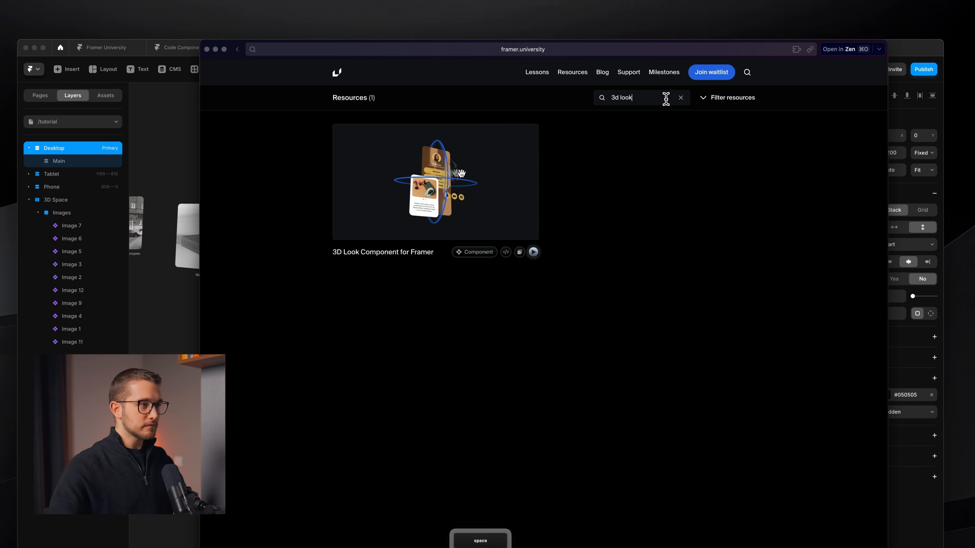
click(473, 215)
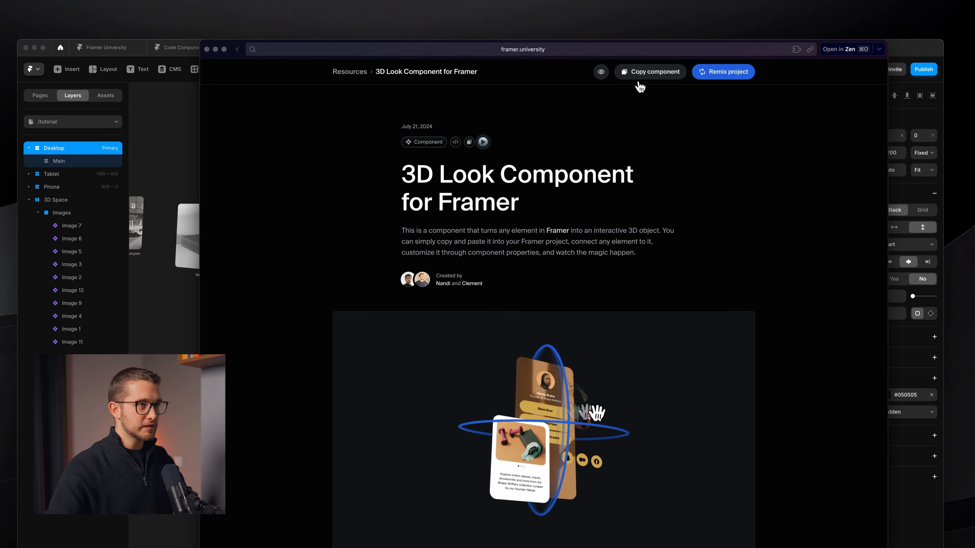
key(super+w)
Step: Paste the copied 3D Look component into the Desktop page's Main section
super+click(479, 246)
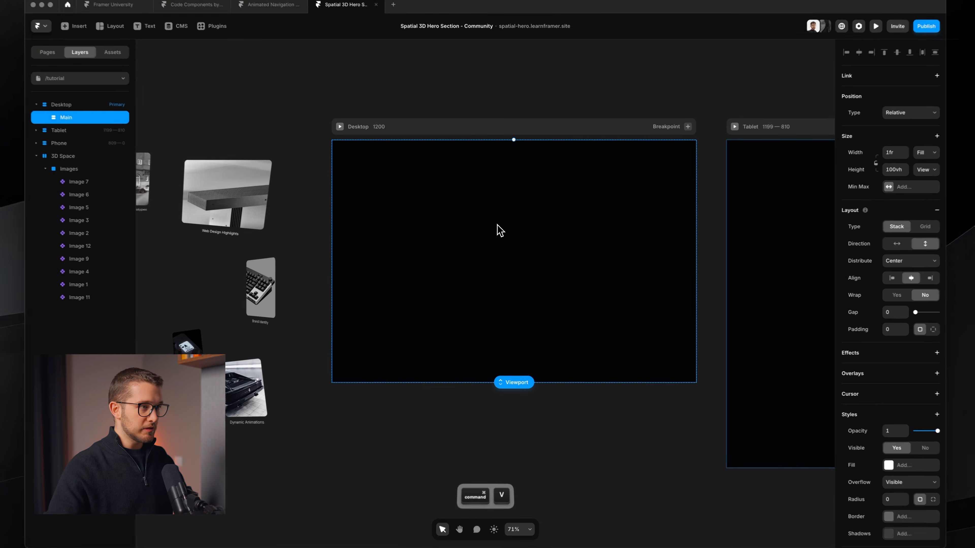
key(super+v)
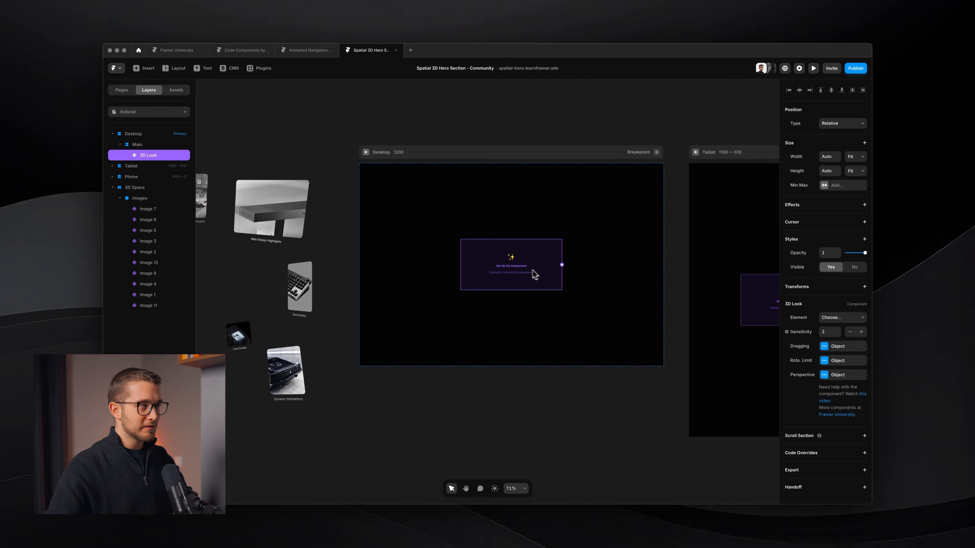
scroll(533, 254, up, 2)
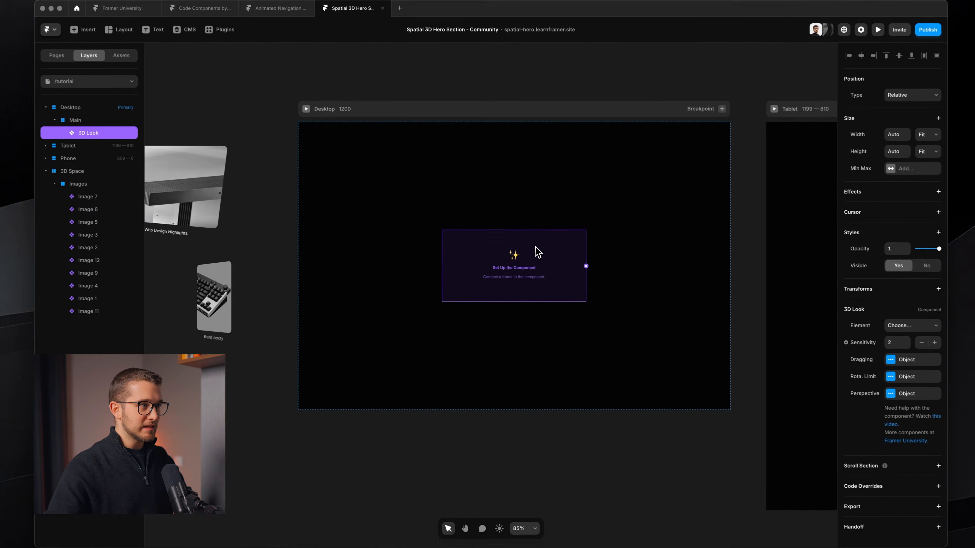
Step: Preview the page with the unconnected 3D Look component in Main
click(533, 223)
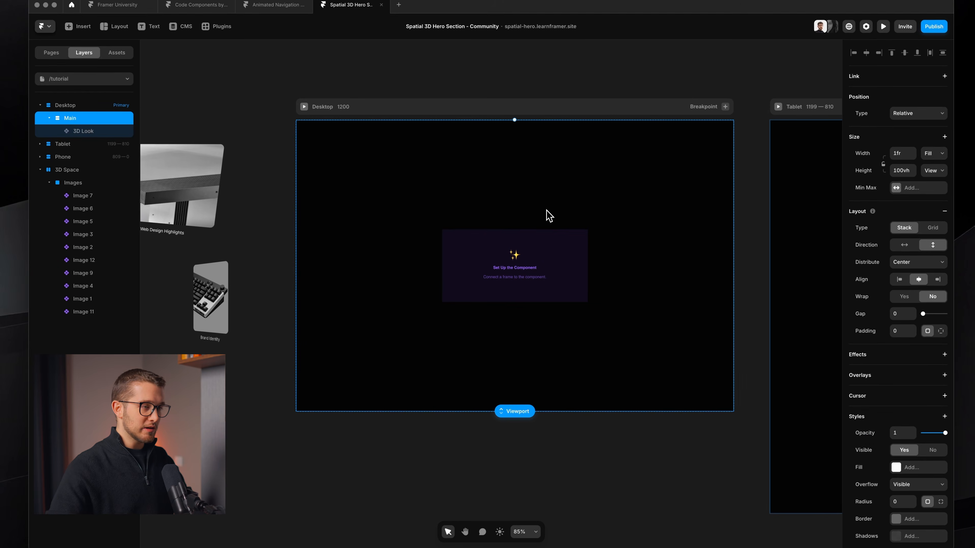
key(super+p)
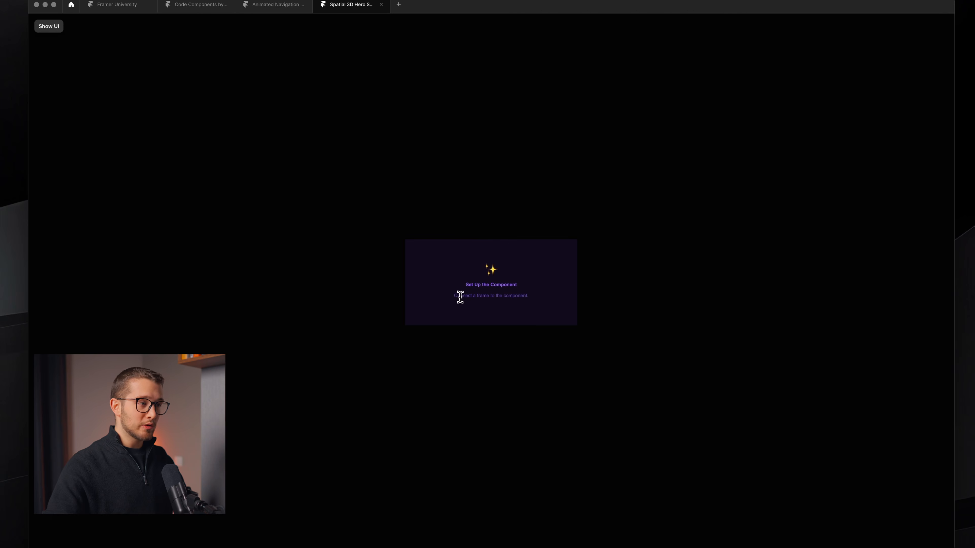
key(Escape)
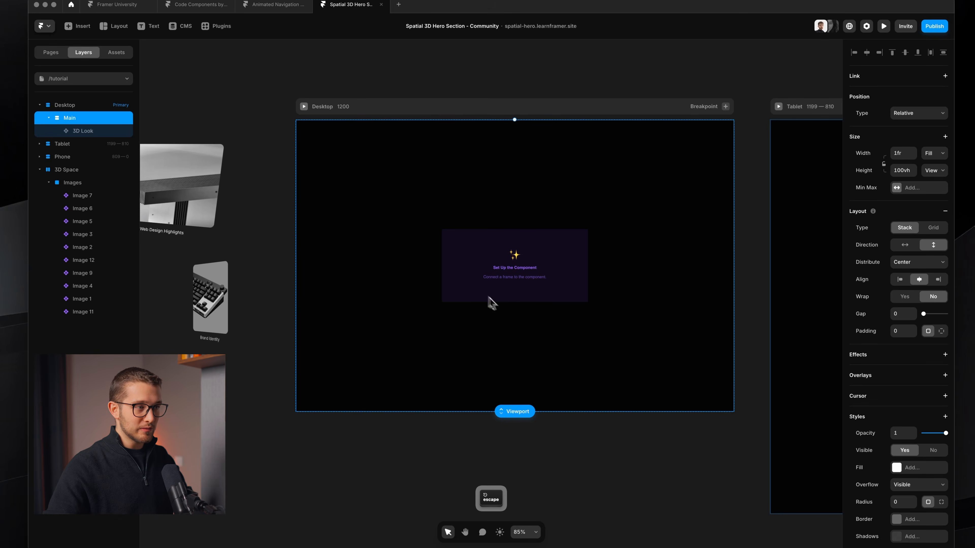
Step: Connect the 3D Look component to the 3D Space stack as its element
click(523, 286)
scroll(562, 278, down, 3)
scroll(562, 276, up, 1)
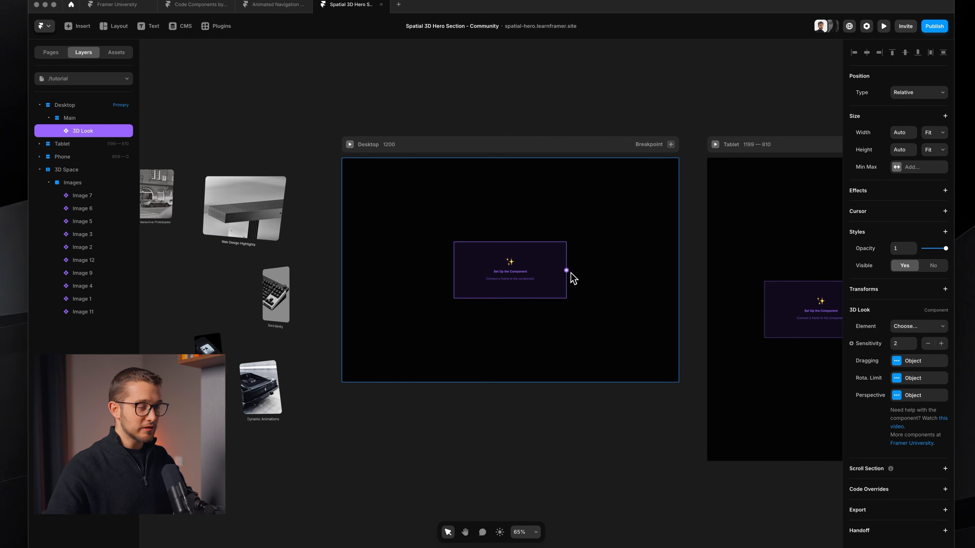
scroll(571, 273, down, 2)
drag(501, 209, 312, 255)
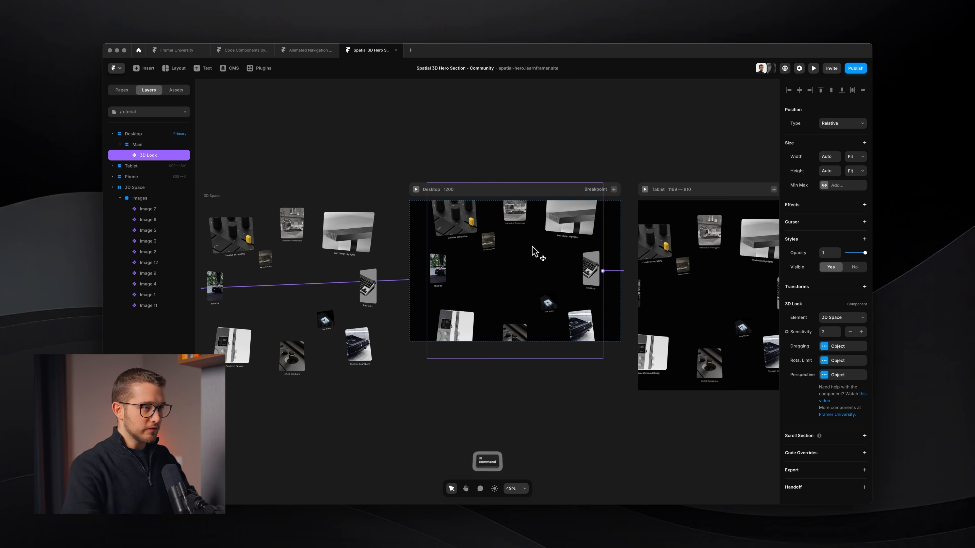
Step: Preview the 3D Look component with the 3D Space images in it
key(super+p)
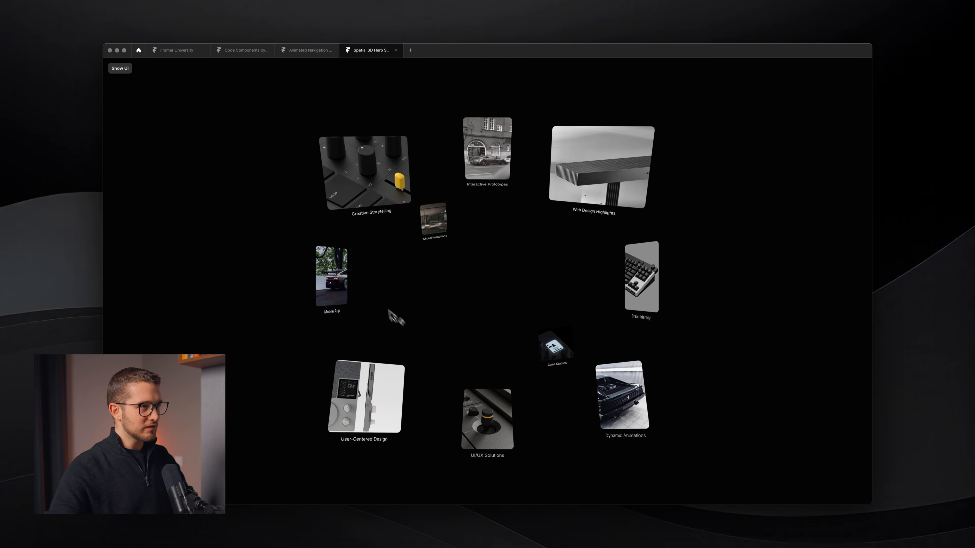
key(Escape)
Step: Remove the Perspective transform from the Images frame inside 3D Space
scroll(440, 285, left, 1)
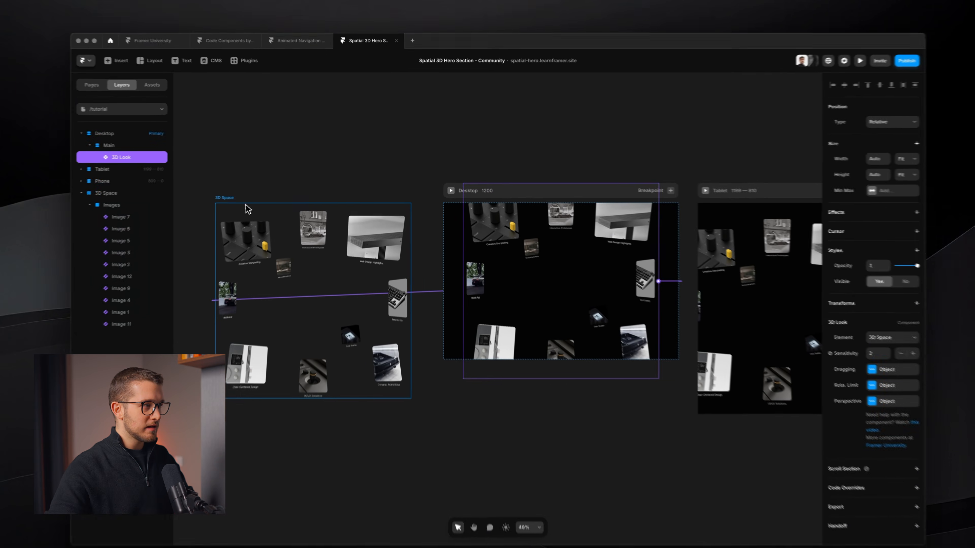
click(260, 204)
click(156, 203)
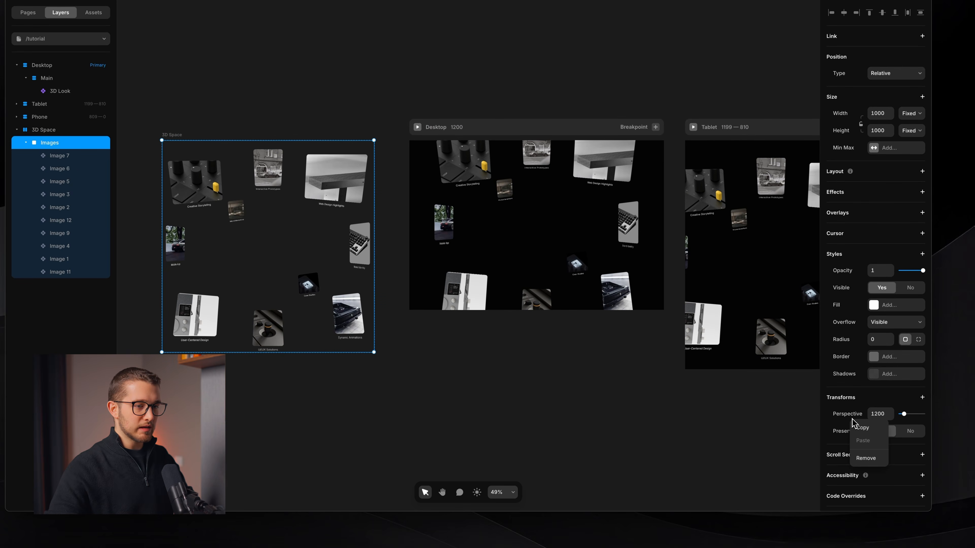
click(867, 459)
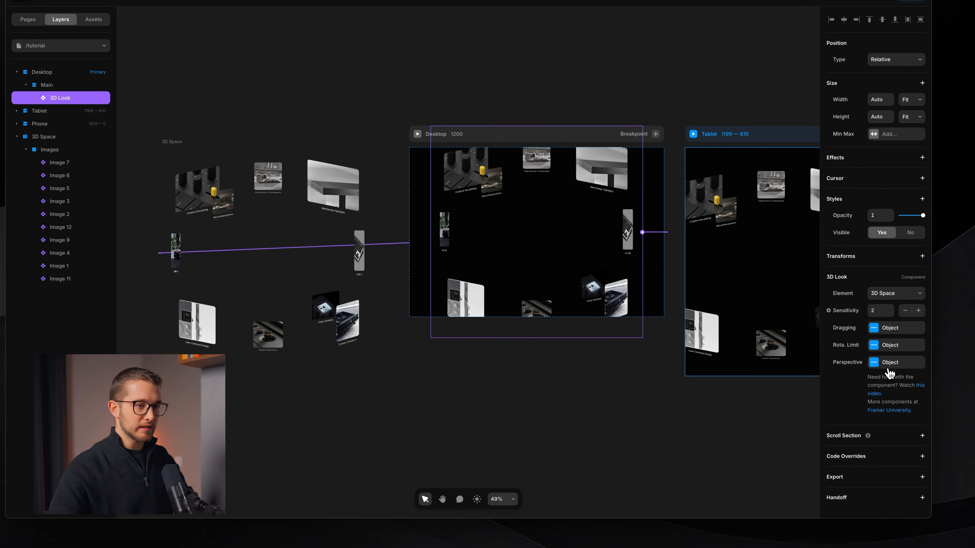
Step: Enable perspective on the 3D Look component and test values of 500 and 5000 in the preview
click(888, 370)
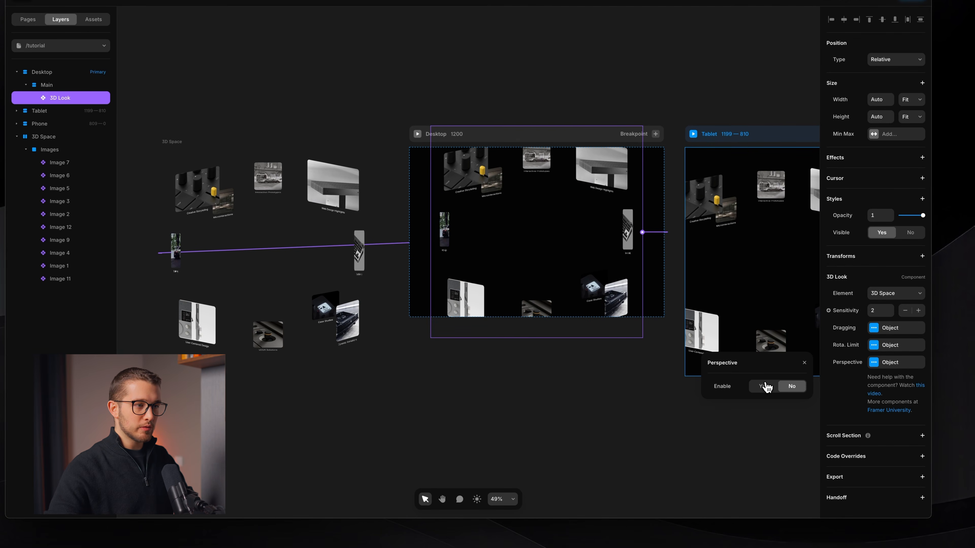
click(763, 386)
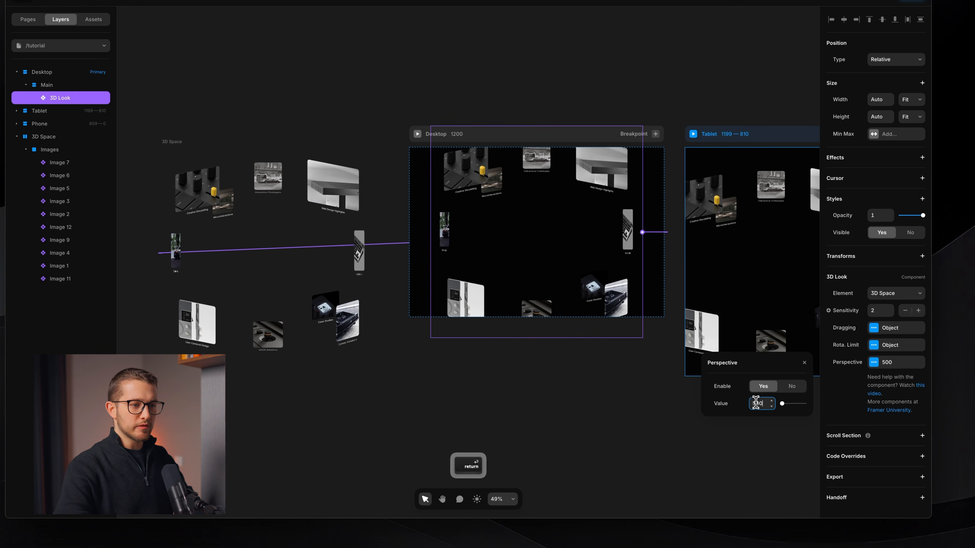
key(super+p)
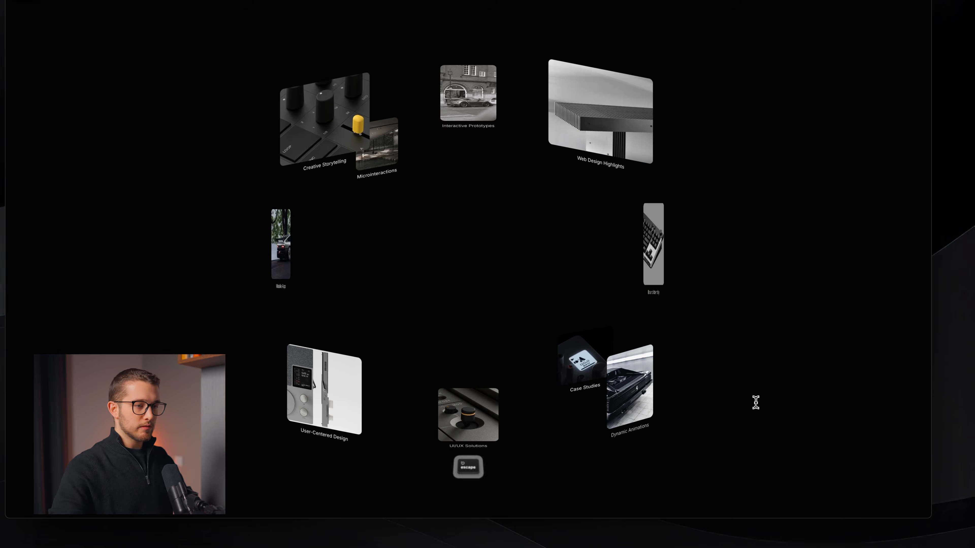
key(Escape)
click(889, 363)
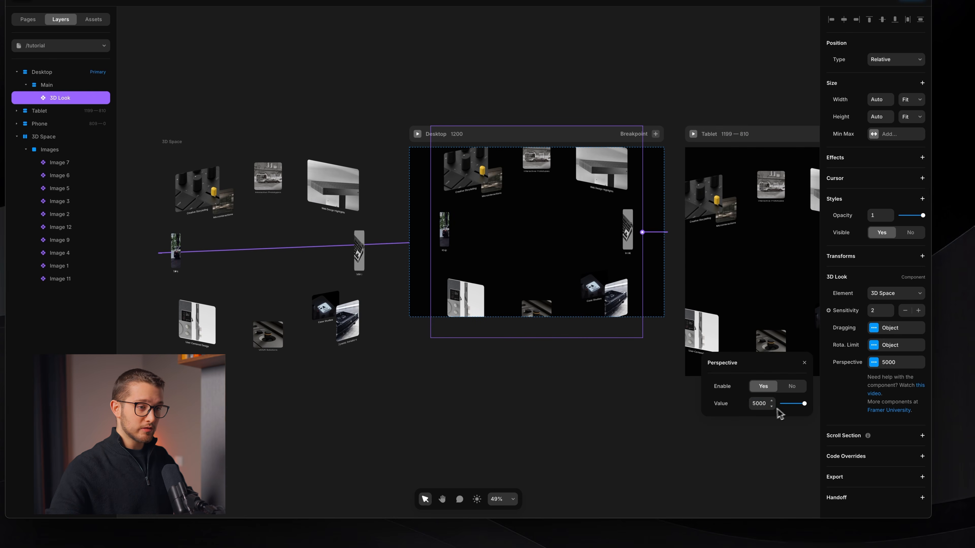
key(super+p)
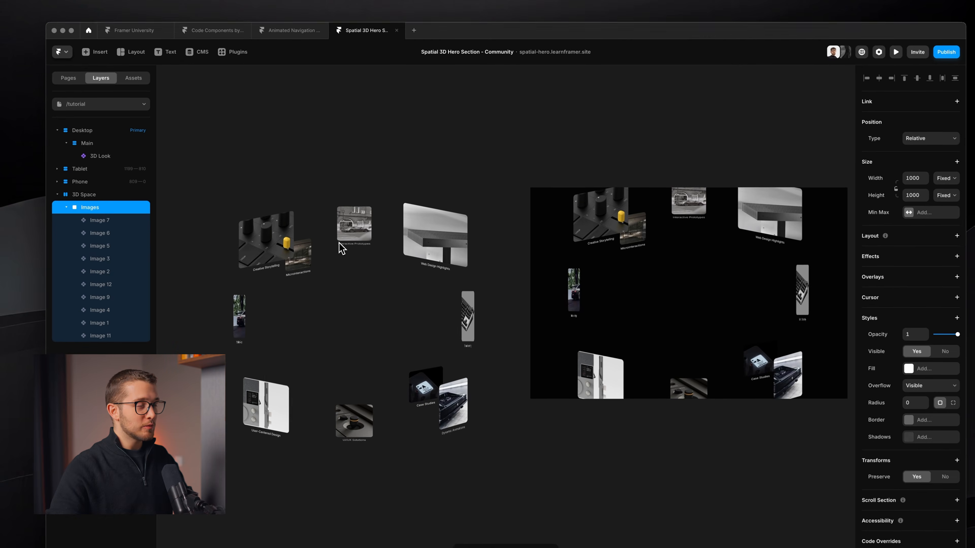
Step: Set the 3D Space stack's overflow to Visible and preview the Desktop page
scroll(339, 243, up, 2)
scroll(338, 243, left, 1)
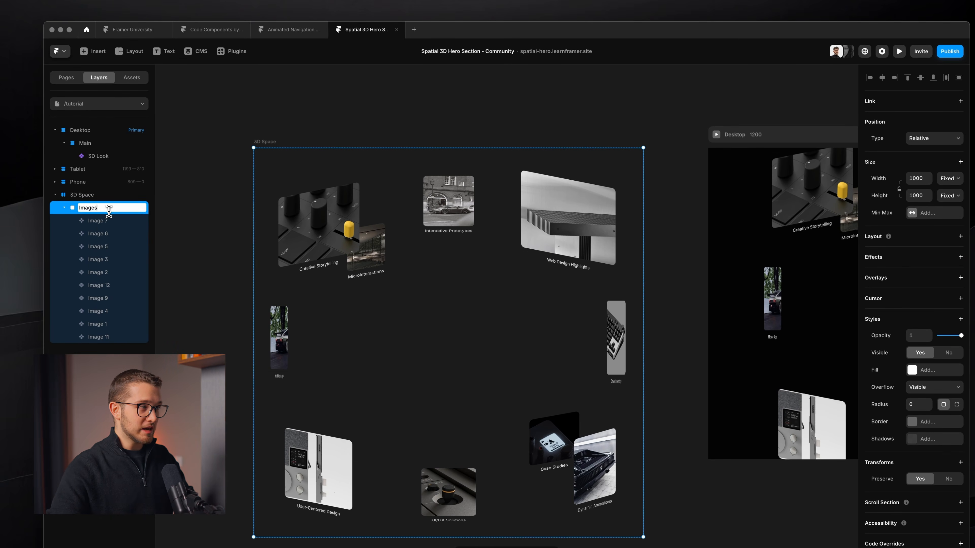
double_click(80, 194)
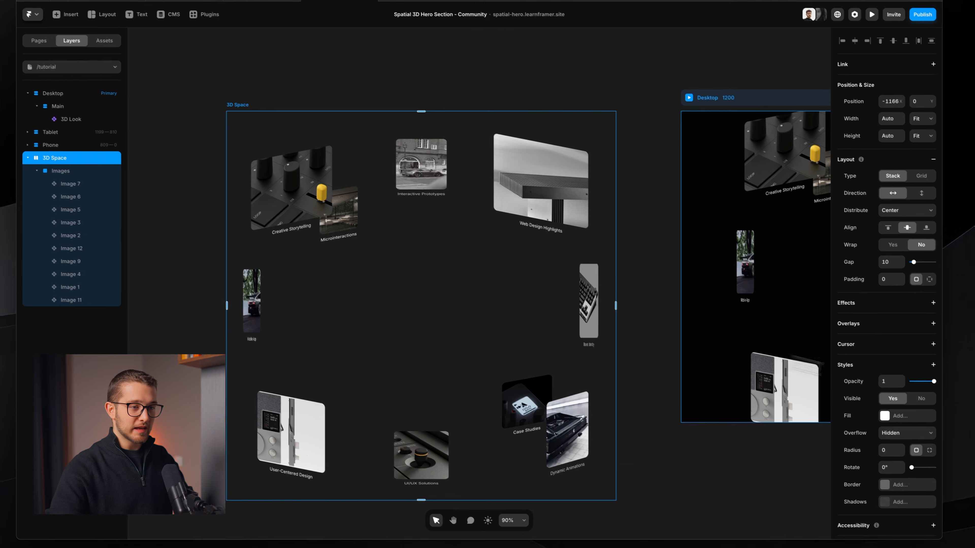
scroll(921, 442, down, 2)
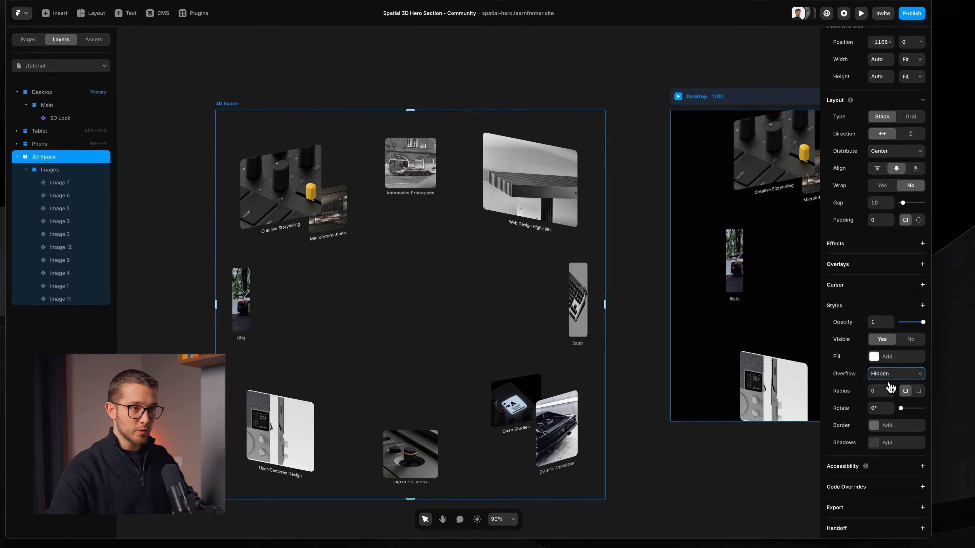
click(887, 385)
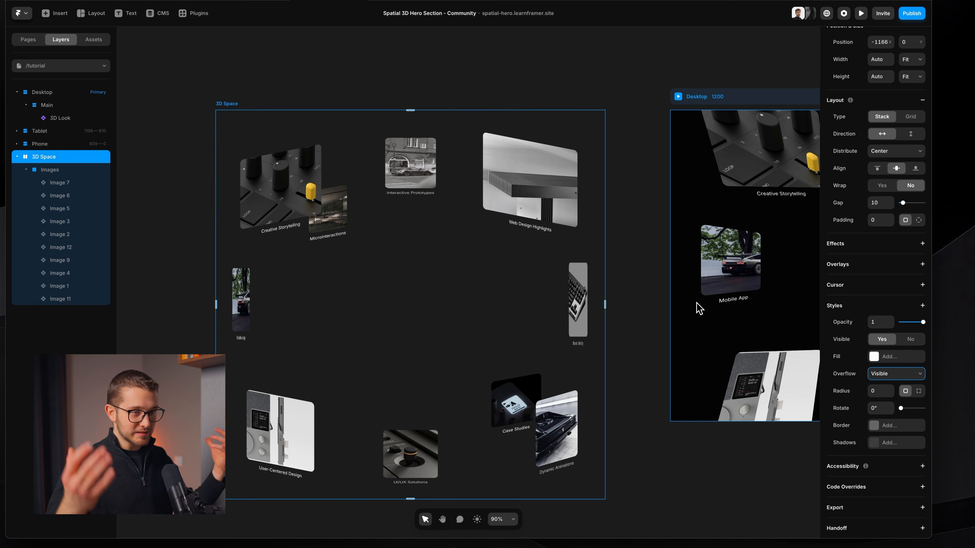
scroll(700, 309, right, 5)
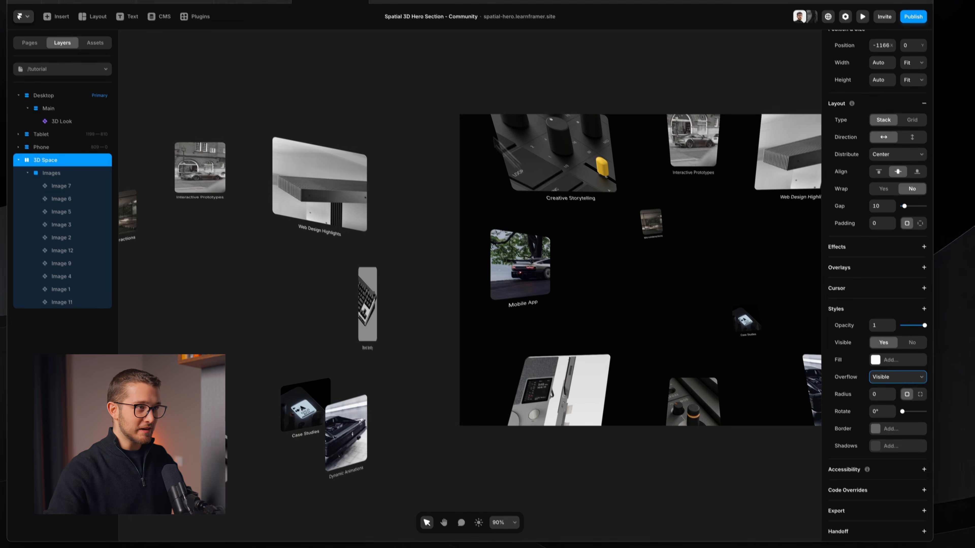
click(467, 97)
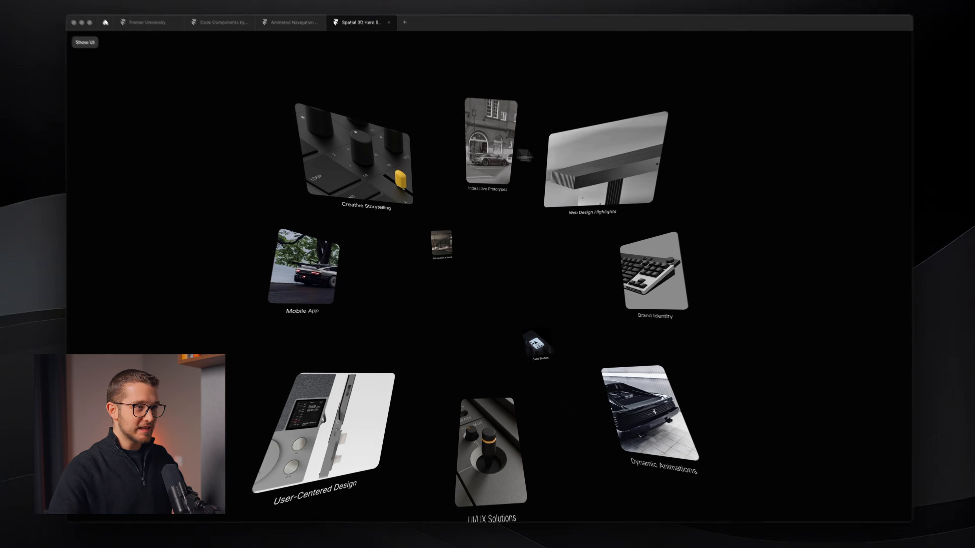
Step: Check the overflow settings of the 3D Space stack and its Images frame
key(Escape)
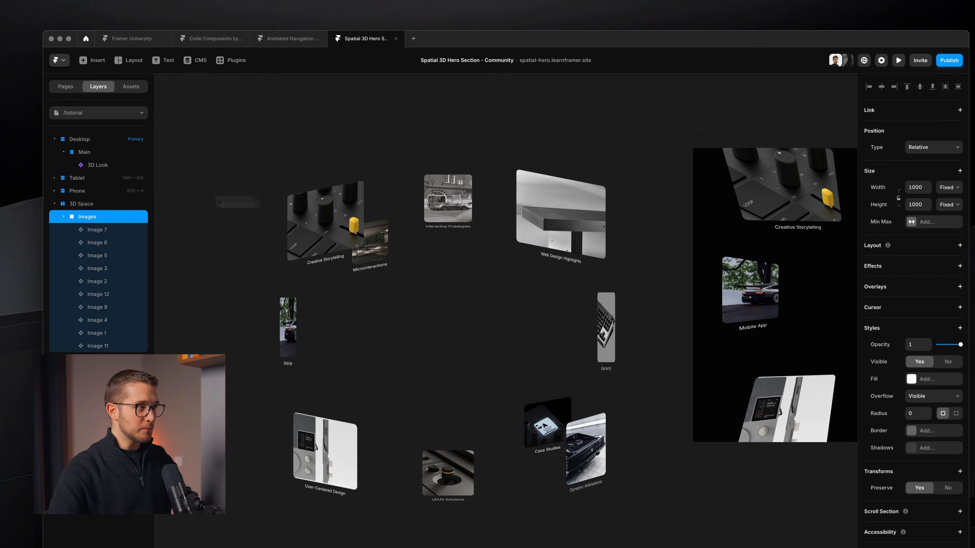
click(102, 204)
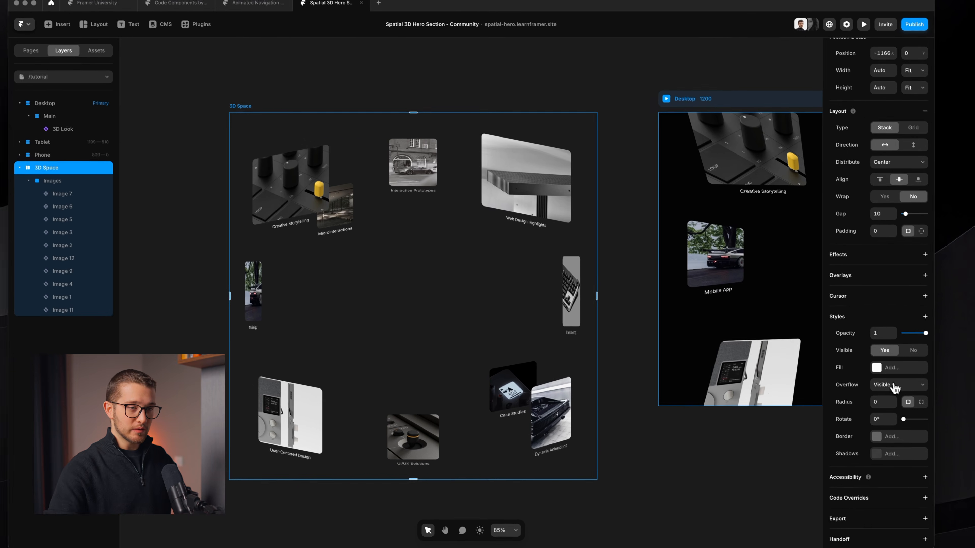
click(928, 421)
click(923, 422)
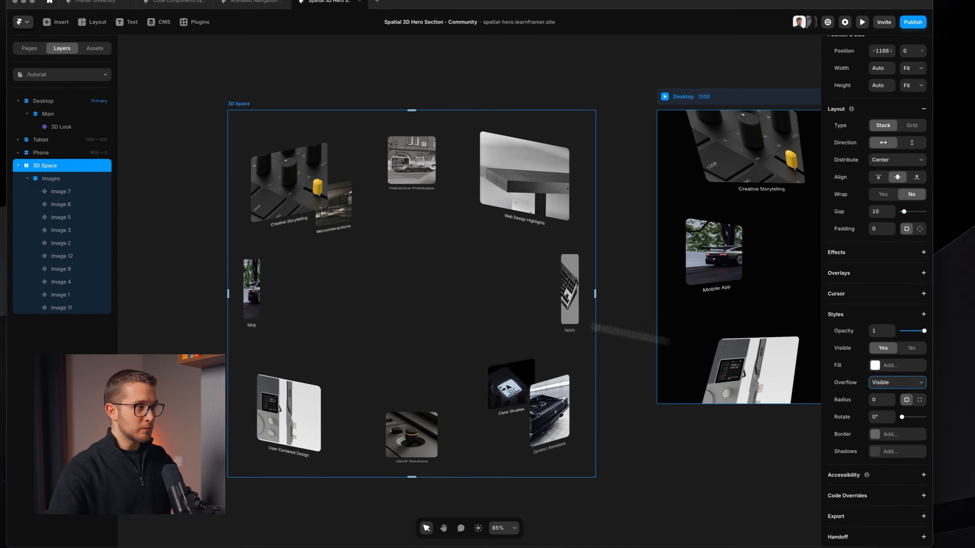
click(58, 178)
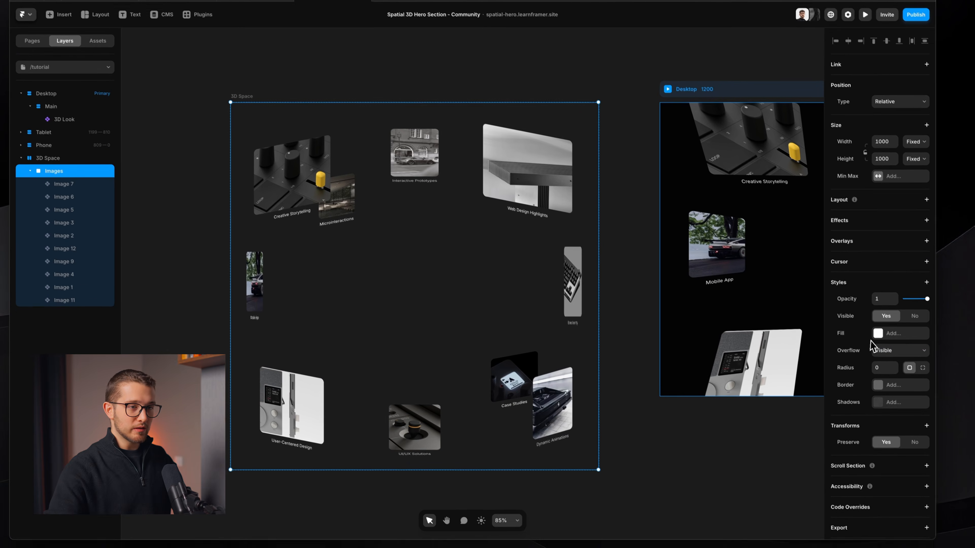
click(894, 352)
click(894, 352)
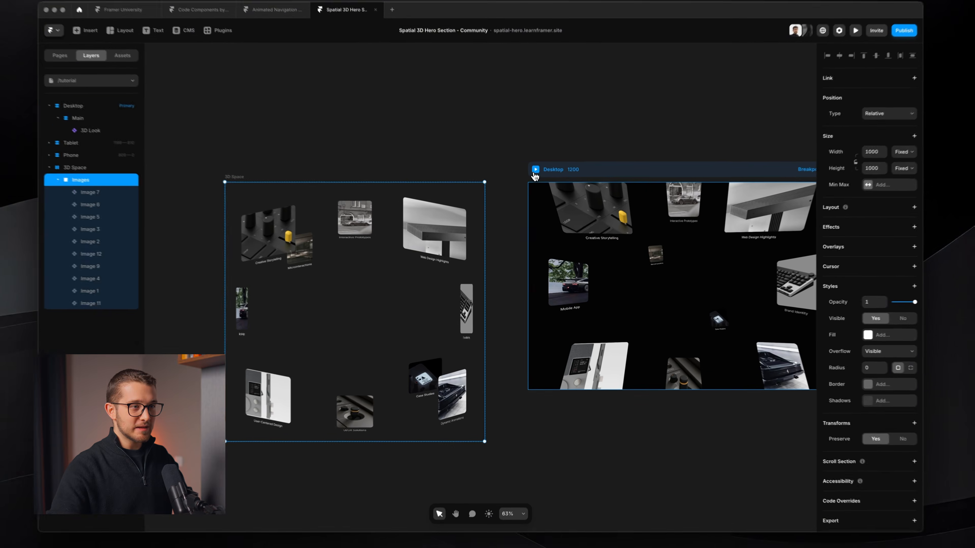
Step: Examine the centred headline and subtitle area in the finished demo of the hero section
click(535, 170)
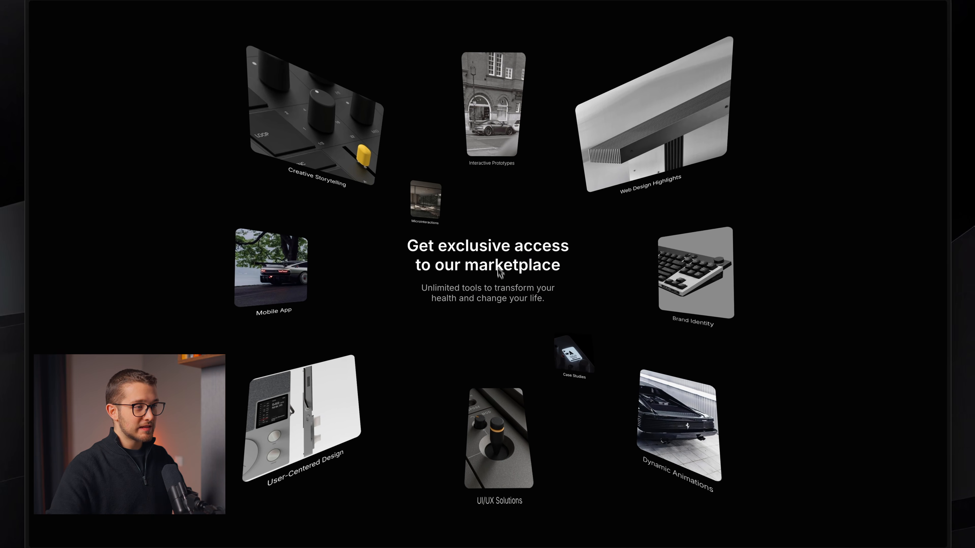
key(super+shift+4)
drag(405, 239, 566, 306)
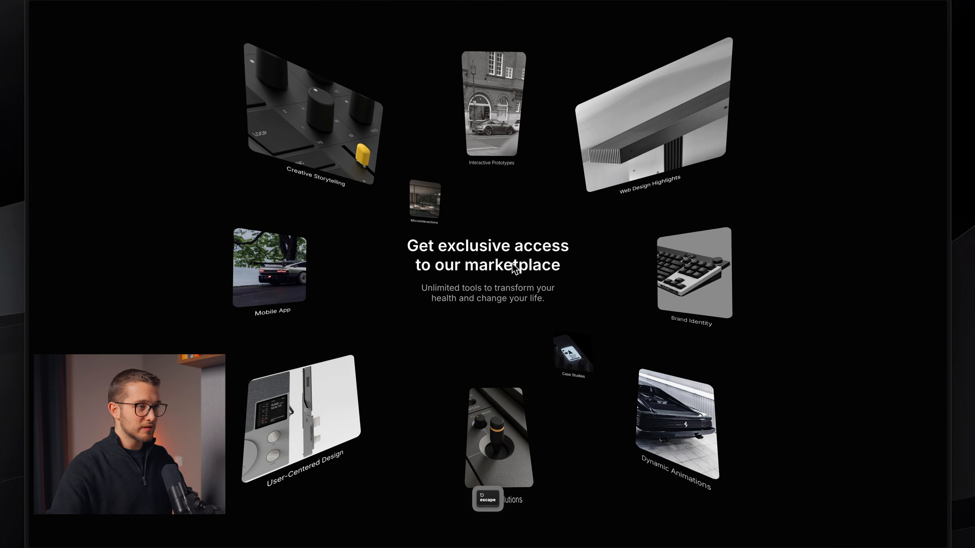
key(super+Tab)
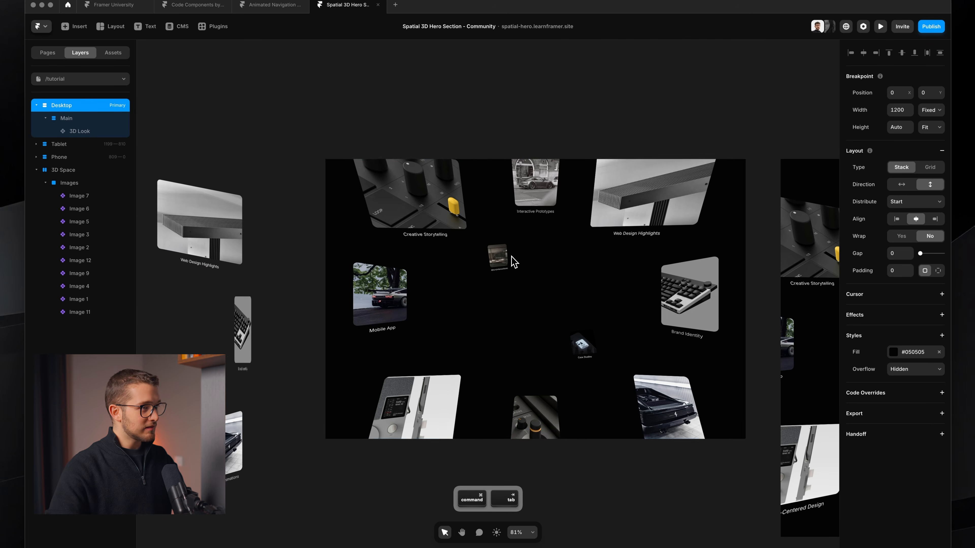
Step: Draw a frame about 743 × 298 on the Desktop page and centre it both ways with absolute positioning
scroll(512, 256, down, 2)
scroll(512, 256, up, 2)
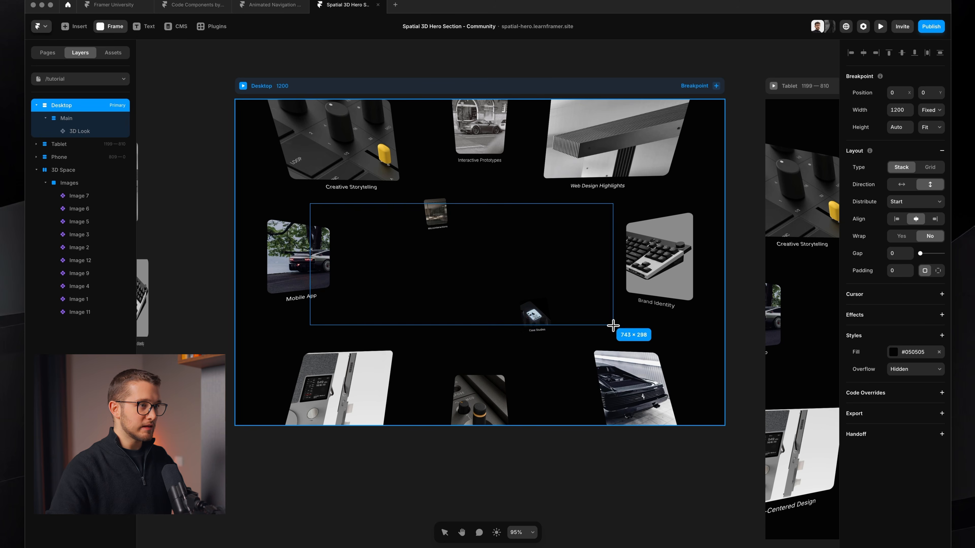
drag(613, 326, 613, 326)
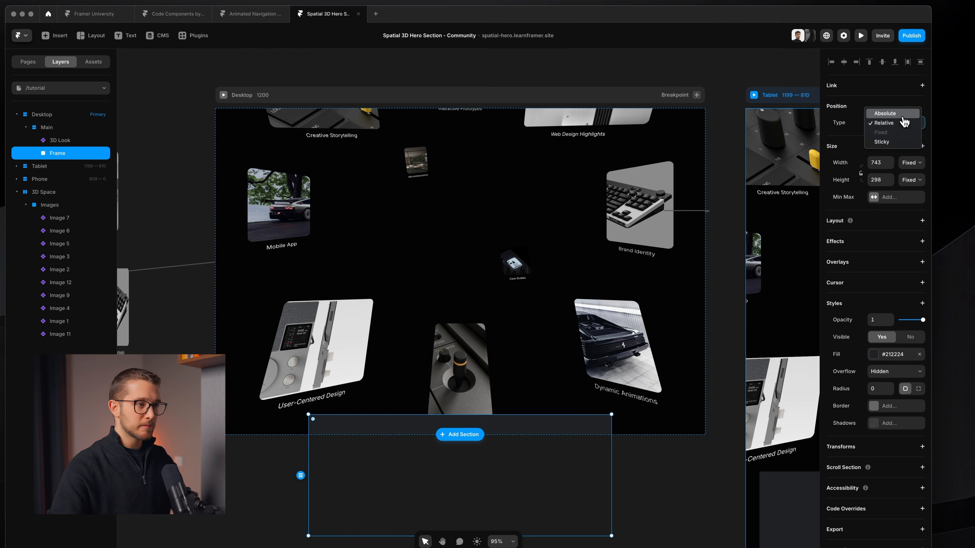
click(897, 113)
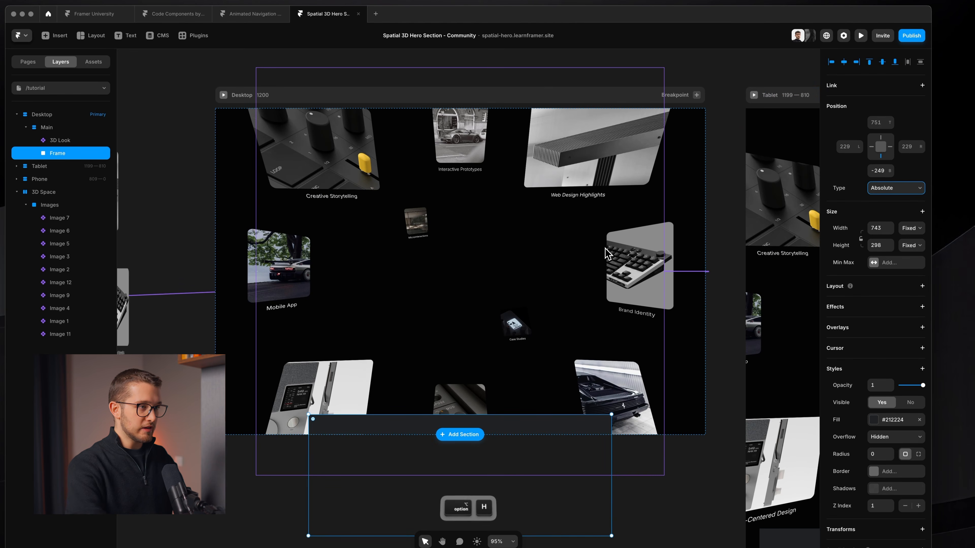
key(alt+v)
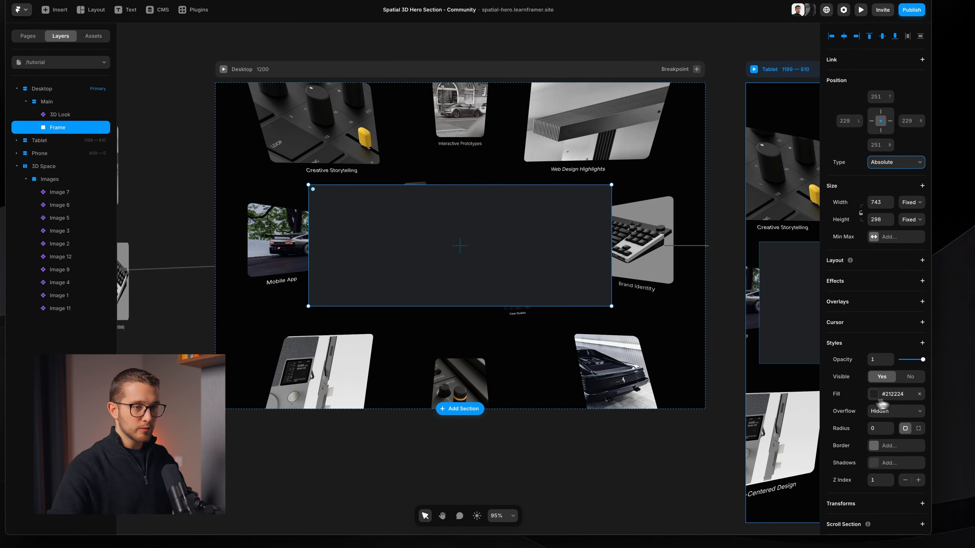
Step: Turn the frame into an unfilled, centred vertical stack holding the title "Get exclusive access to our marketplace" and its subtitle
click(920, 419)
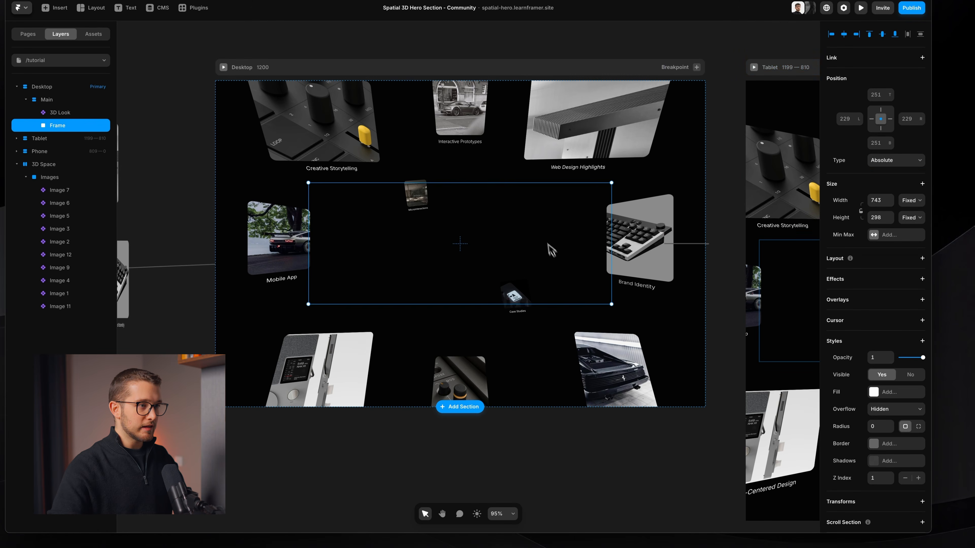
click(922, 258)
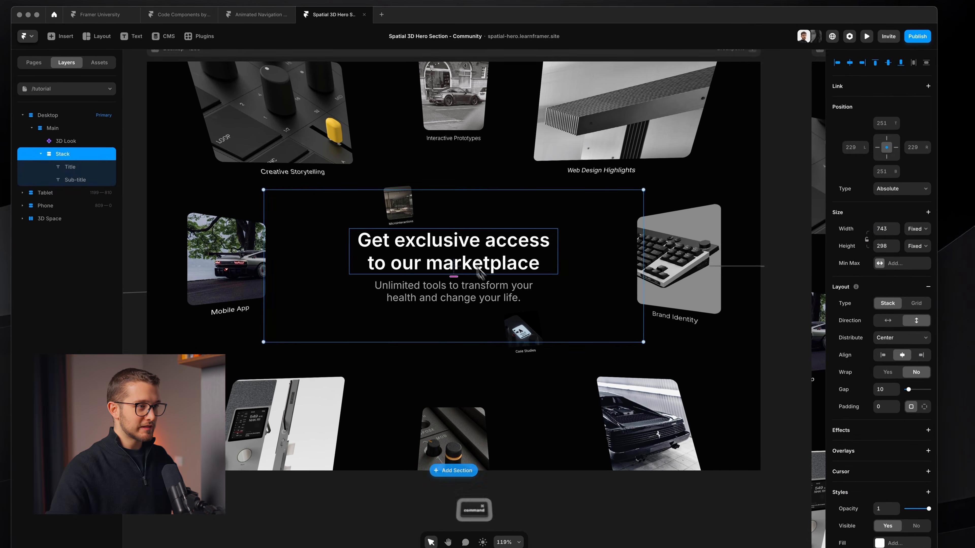
scroll(470, 256, left, 1)
key(Return)
key(Escape)
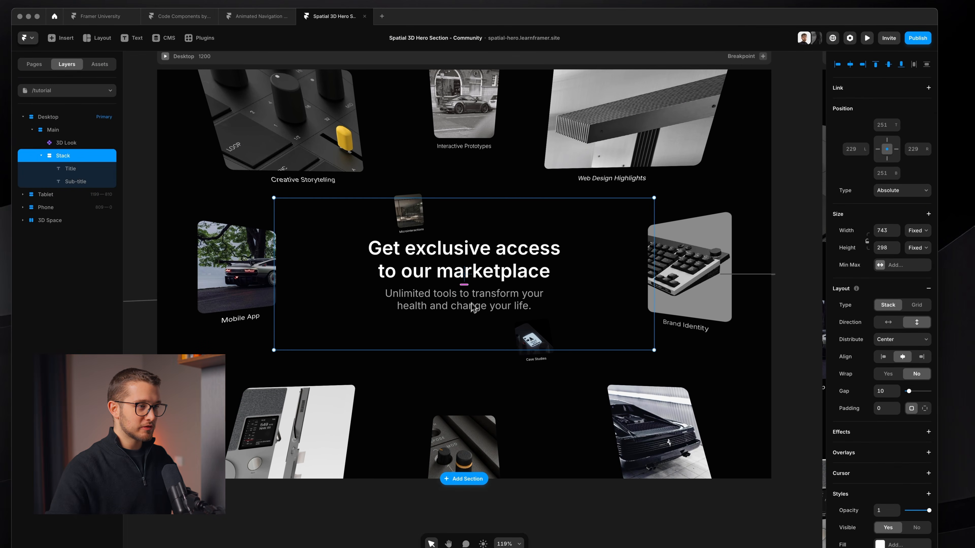
Step: Set the text stack's height to Fit and its left and right offsets to 0
super+click(481, 299)
super+click(592, 295)
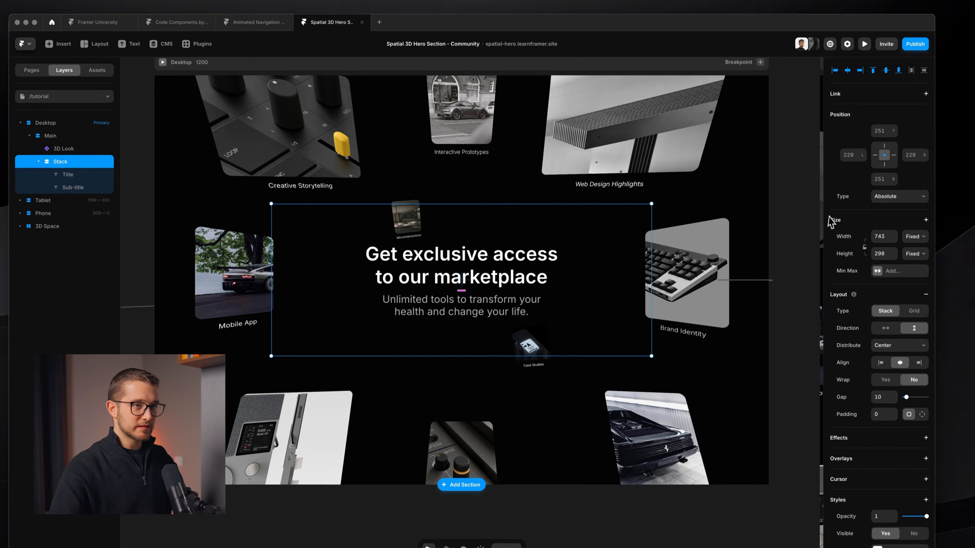
click(916, 252)
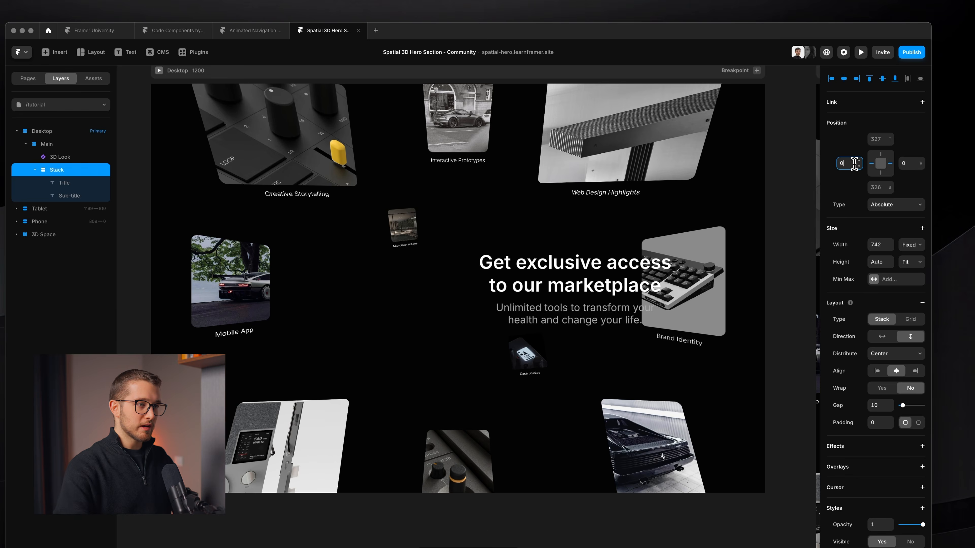
Step: Review the width and maximum width settings of the title and subtitle texts
super+click(490, 286)
shift+super+click(492, 308)
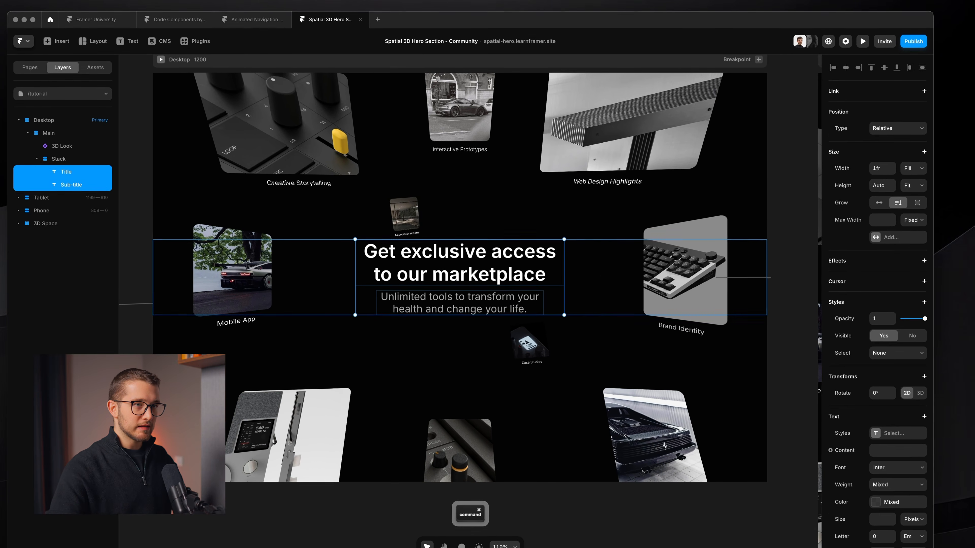
click(914, 172)
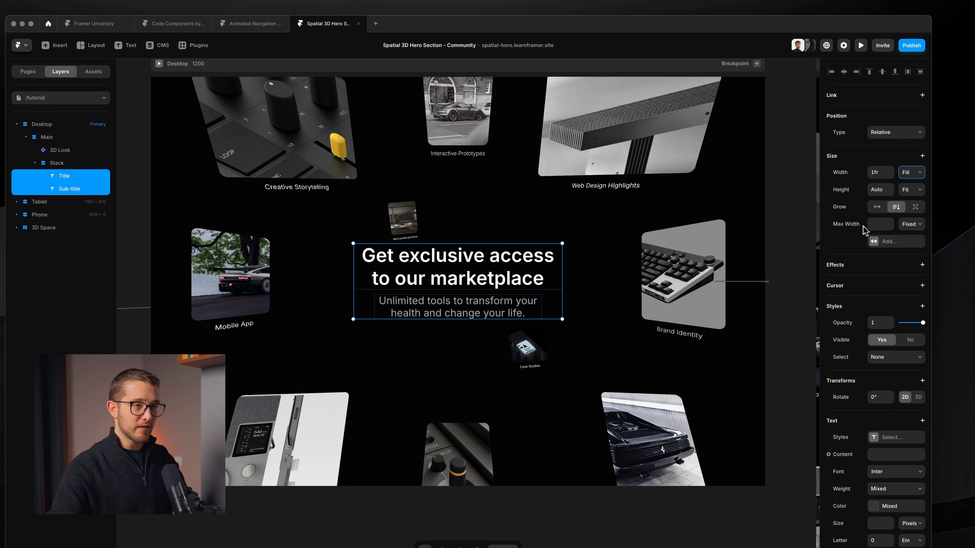
click(504, 363)
super+click(516, 269)
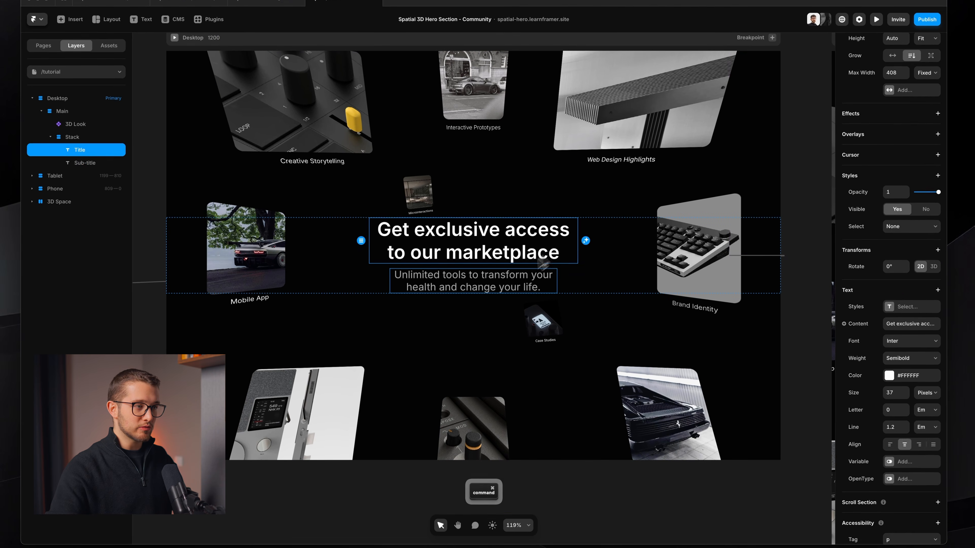
super+click(491, 288)
Step: Examine the spacing between the title and the page edges on the Phone breakpoint
scroll(492, 330, down, 5)
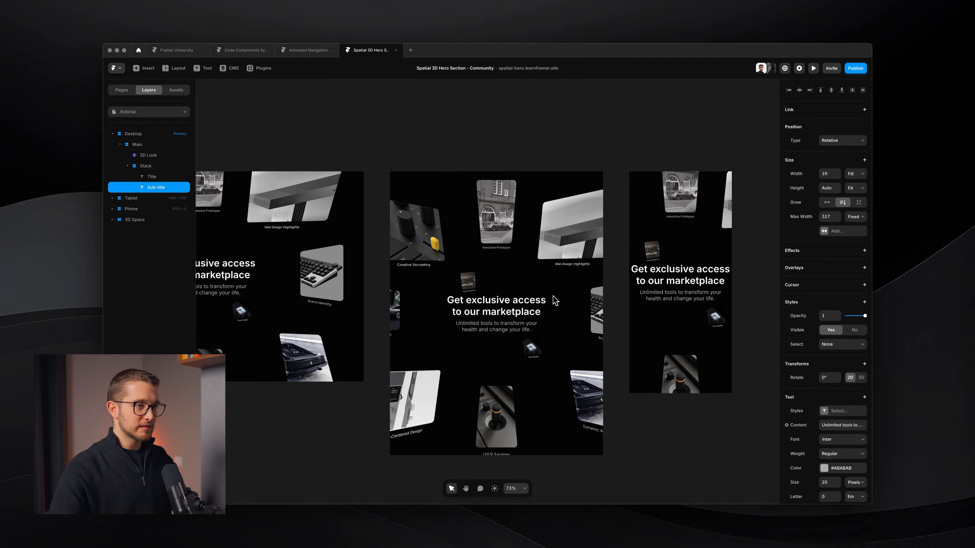
scroll(555, 300, up, 7)
key(shift+super+4)
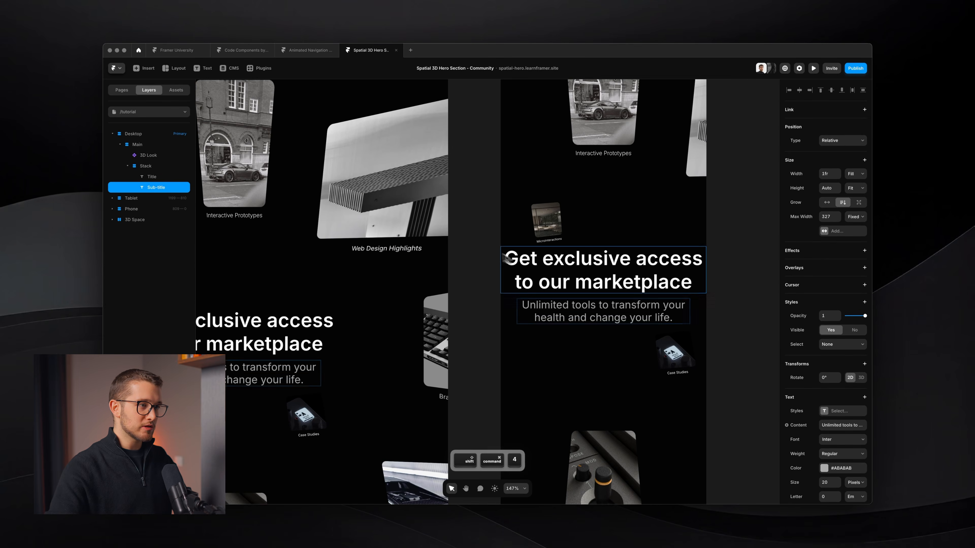
key(space)
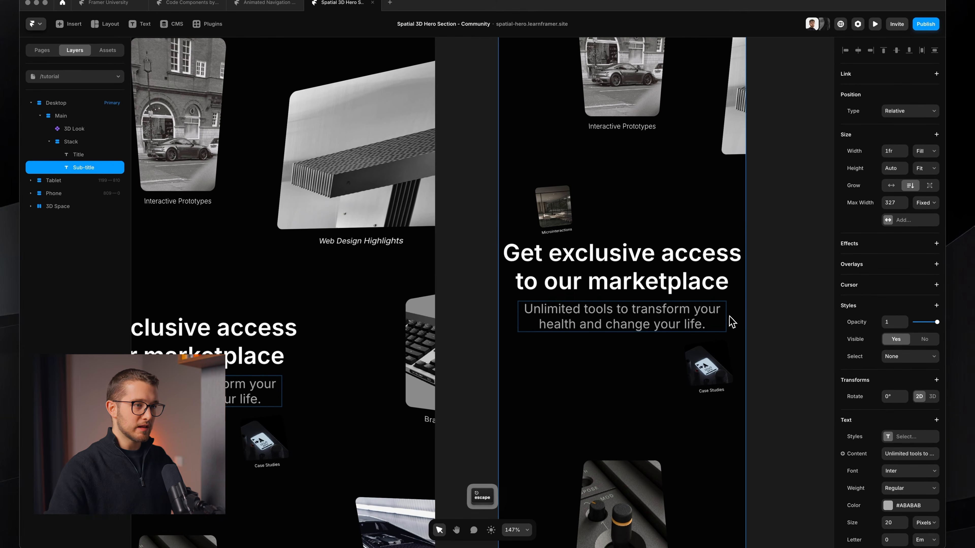
key(Escape)
Step: Give the text stack 20 px of padding on its left and right sides only
scroll(729, 317, down, 5)
scroll(729, 320, left, 10)
click(439, 267)
scroll(465, 272, up, 1)
scroll(467, 278, up, 3)
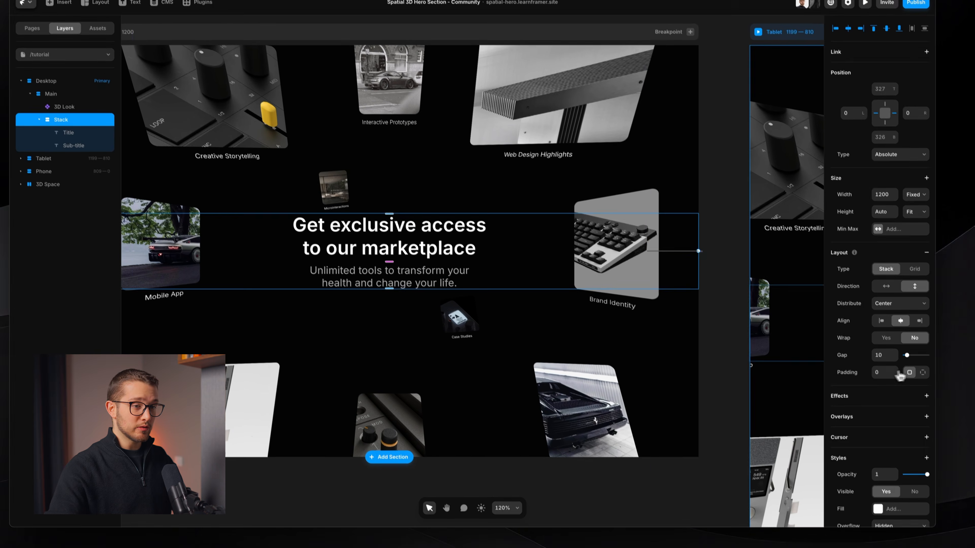
click(924, 374)
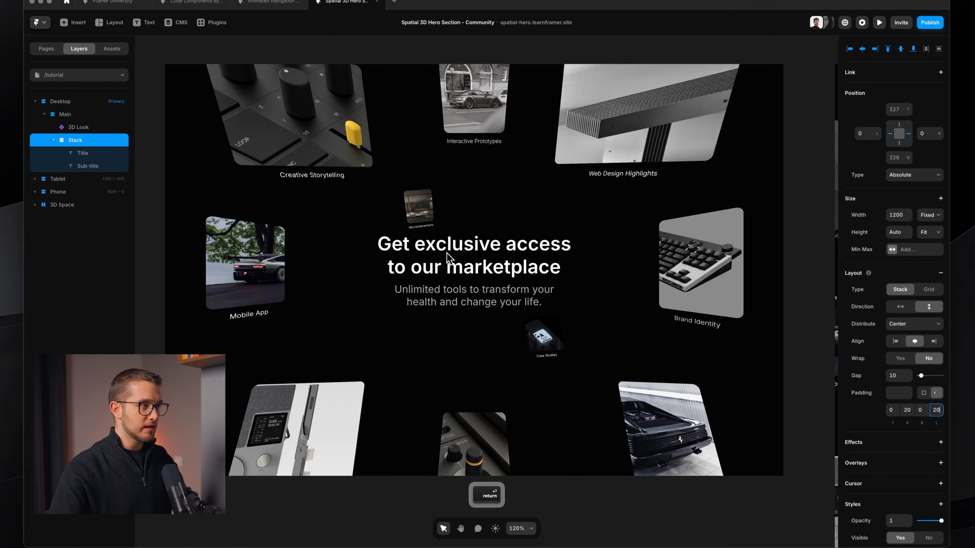
scroll(426, 217, down, 3)
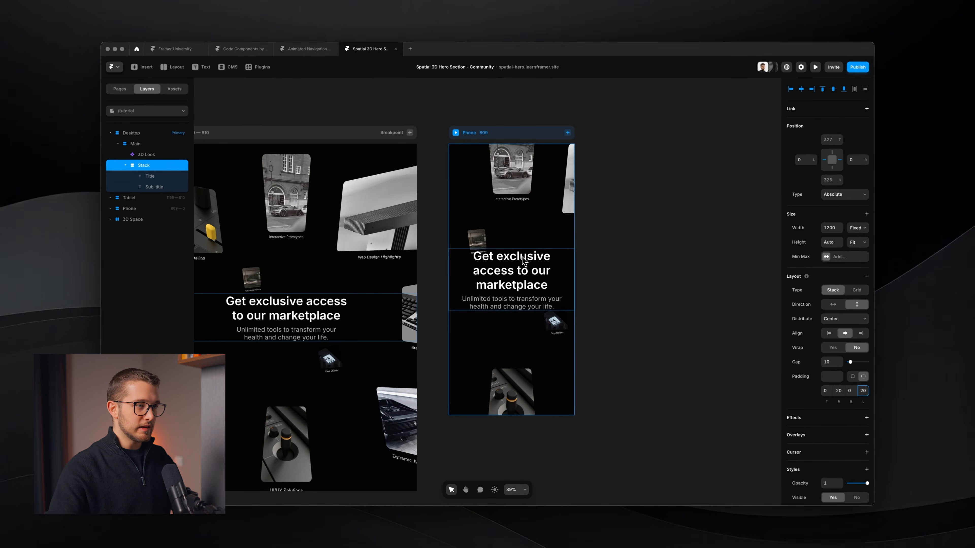
Step: Preview the Desktop page and examine the area the text stack covers over the 3D images
scroll(530, 253, left, 3)
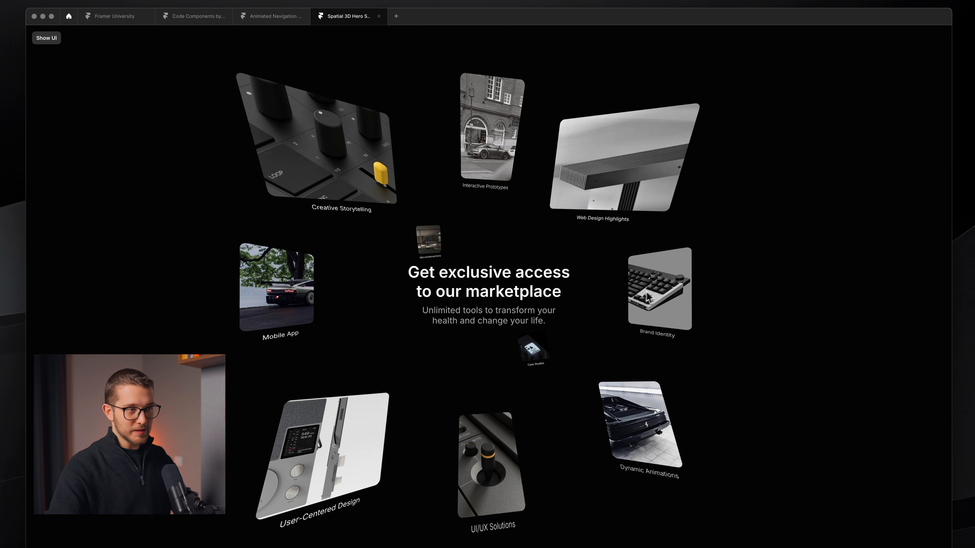
key(shift+super+4)
drag(127, 254, 895, 334)
key(space)
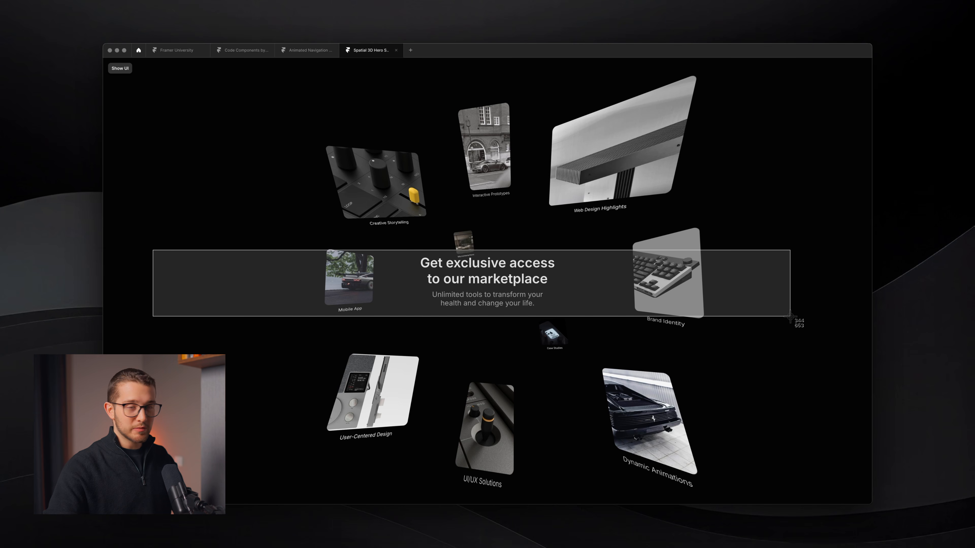
key(Escape)
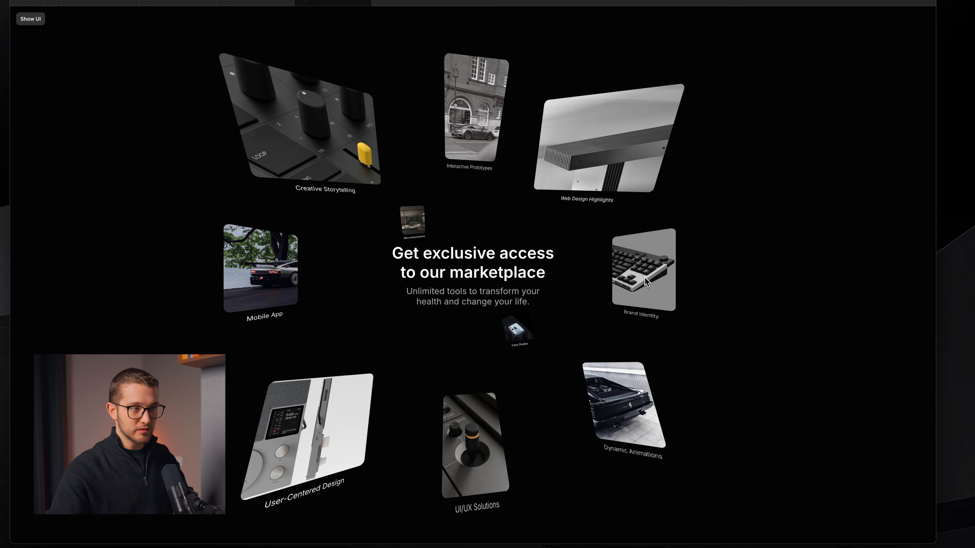
key(Escape)
Step: Add a Pointer Events style to the text stack and set it to None
scroll(491, 290, up, 3)
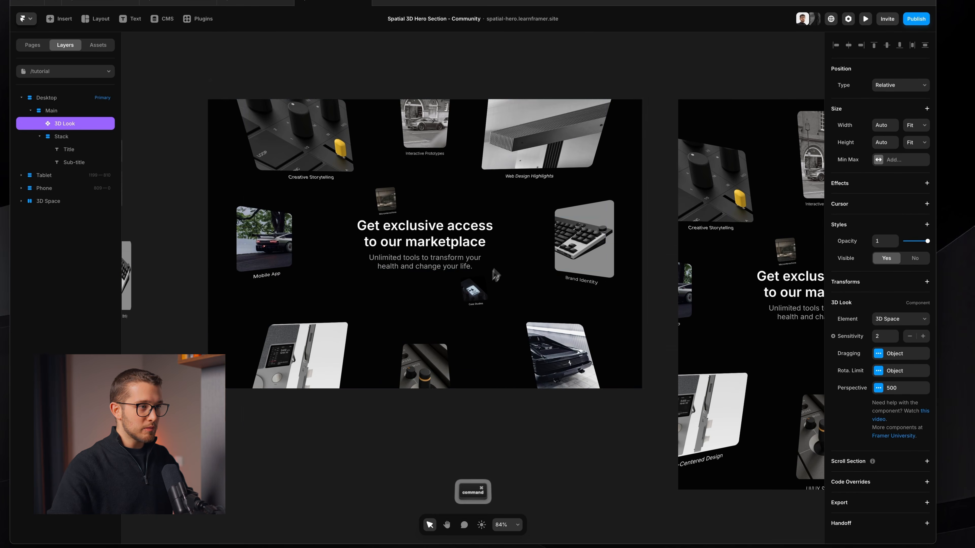
click(509, 253)
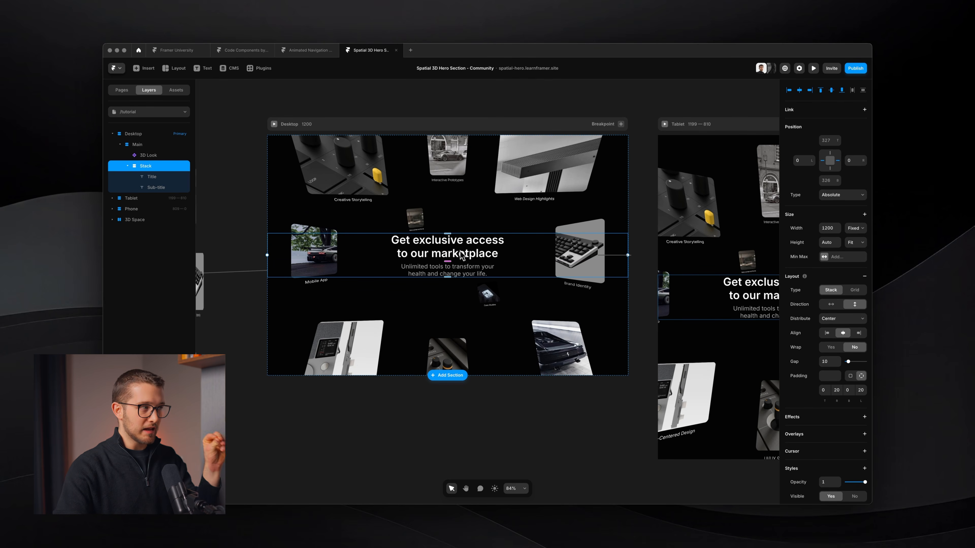
scroll(801, 405, down, 3)
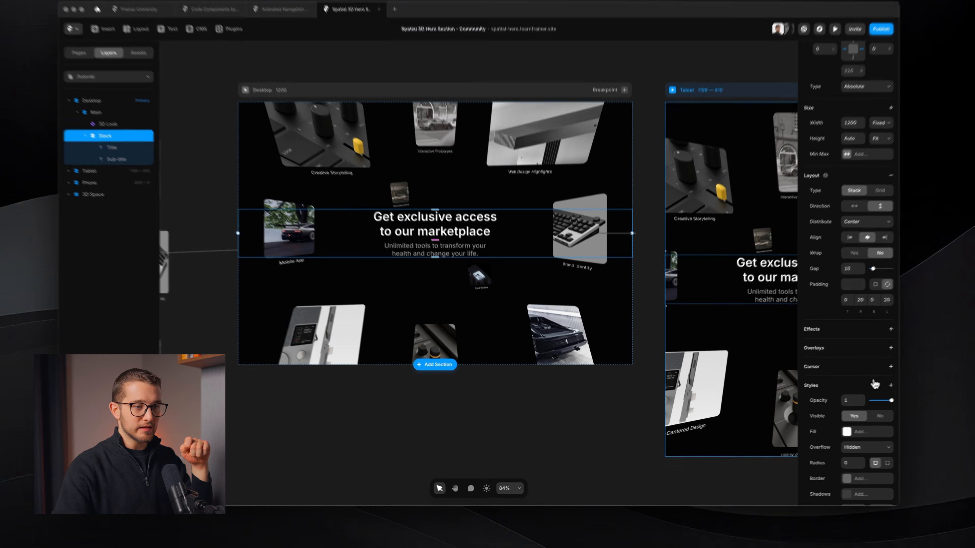
click(864, 394)
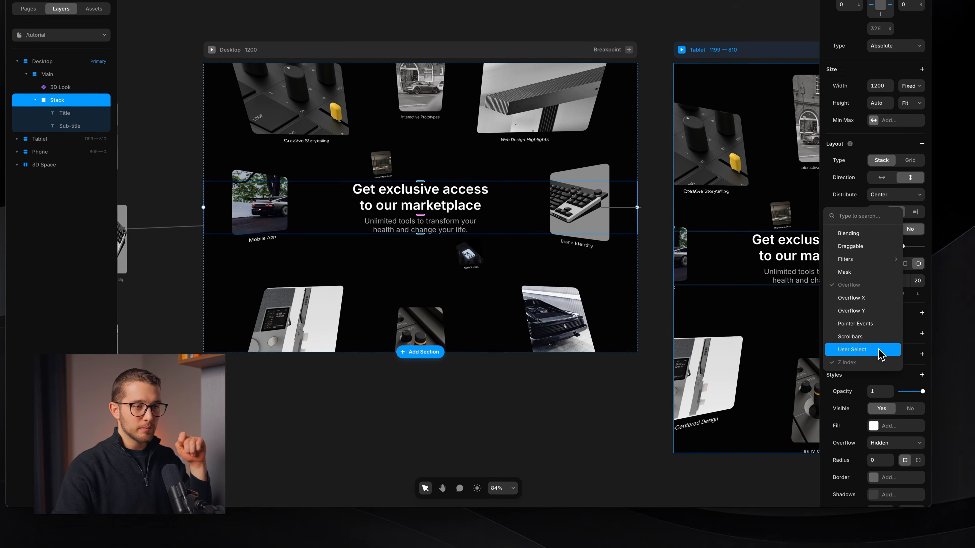
click(877, 324)
scroll(868, 403, down, 6)
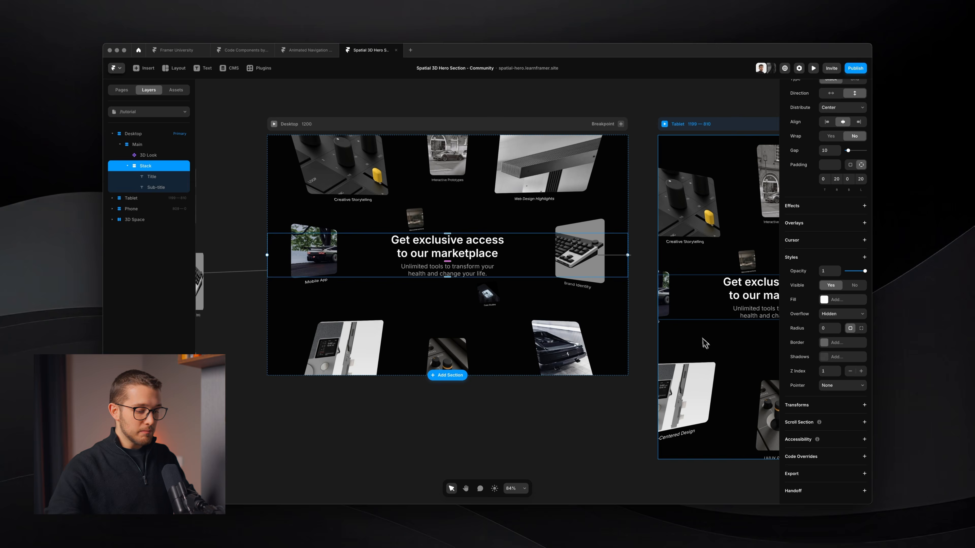
Step: Preview the hero section, including its Phone breakpoint
key(super+p)
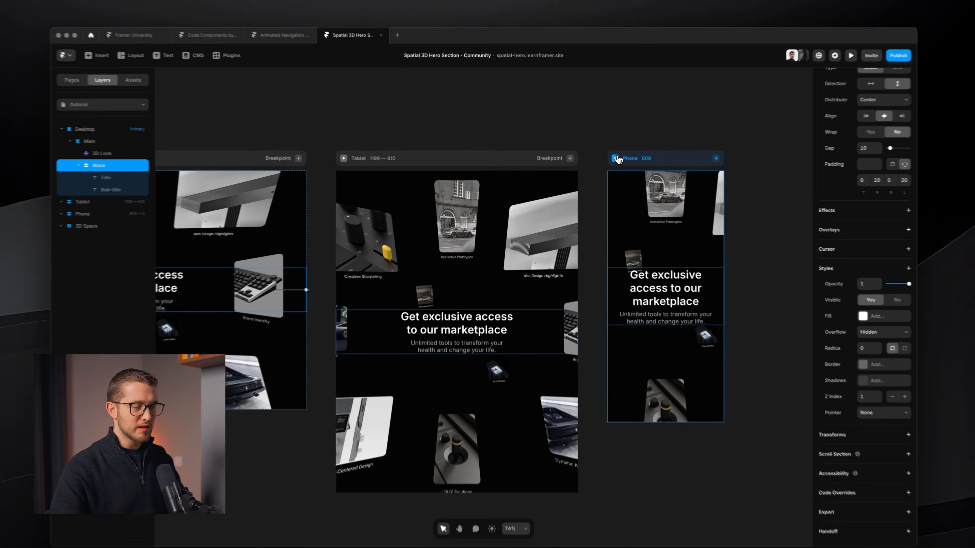
click(604, 159)
key(Escape)
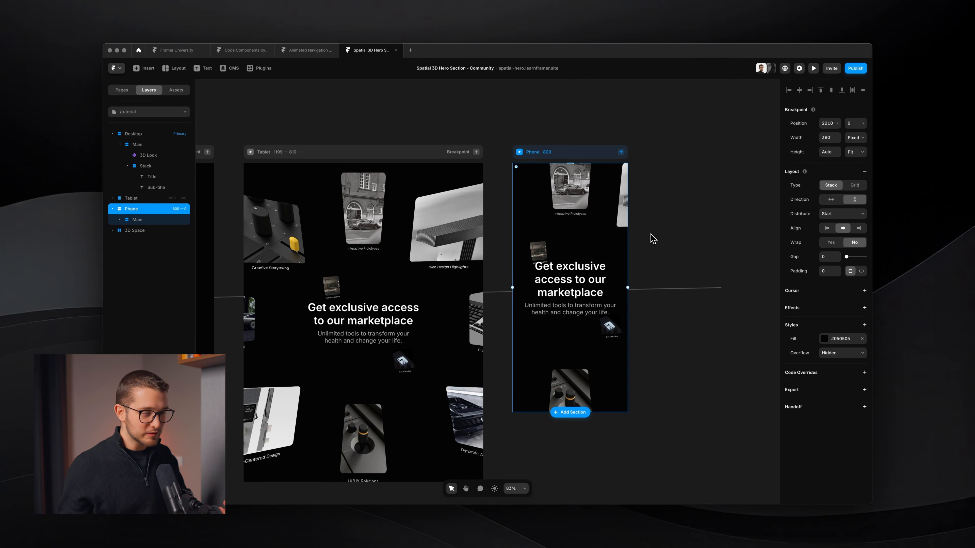
scroll(638, 236, down, 3)
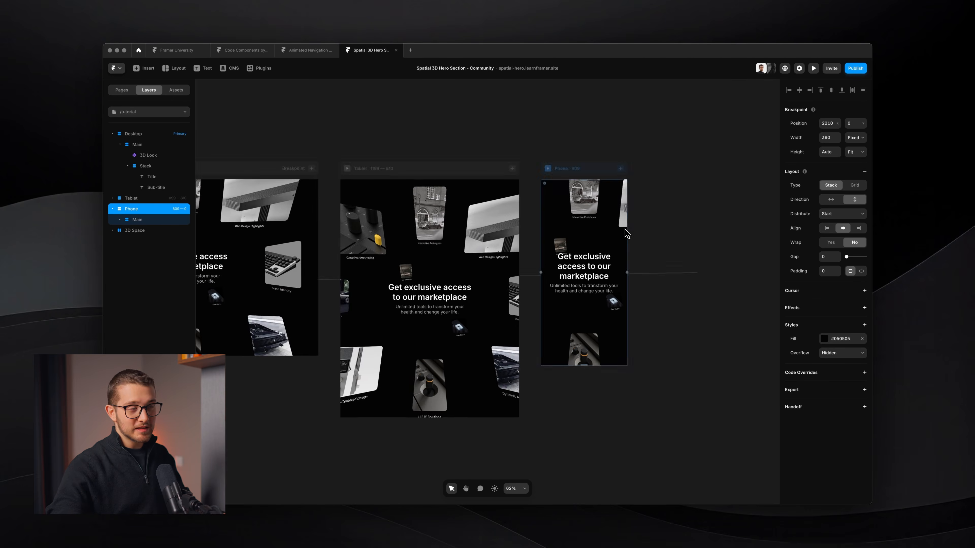
scroll(630, 234, left, 5)
scroll(326, 211, left, 3)
scroll(359, 227, up, 3)
scroll(361, 234, up, 2)
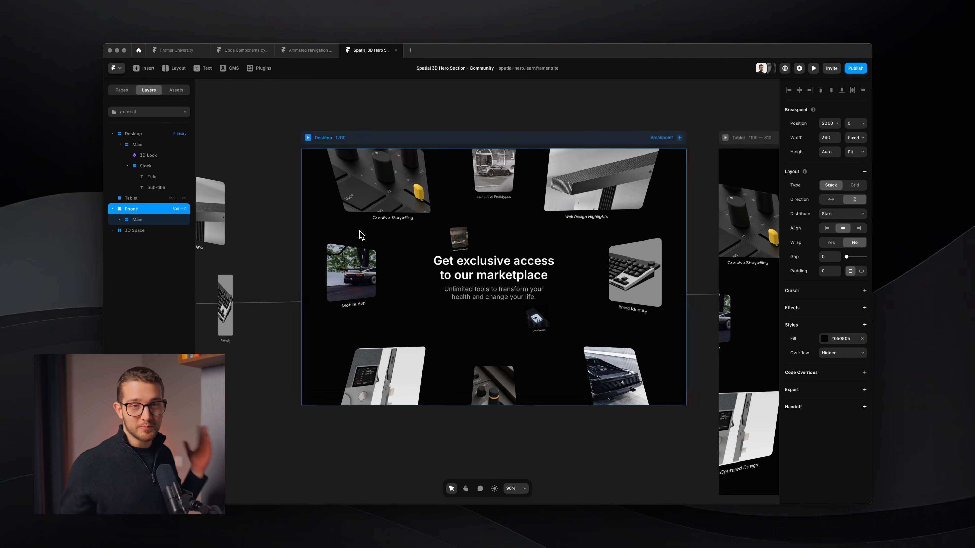